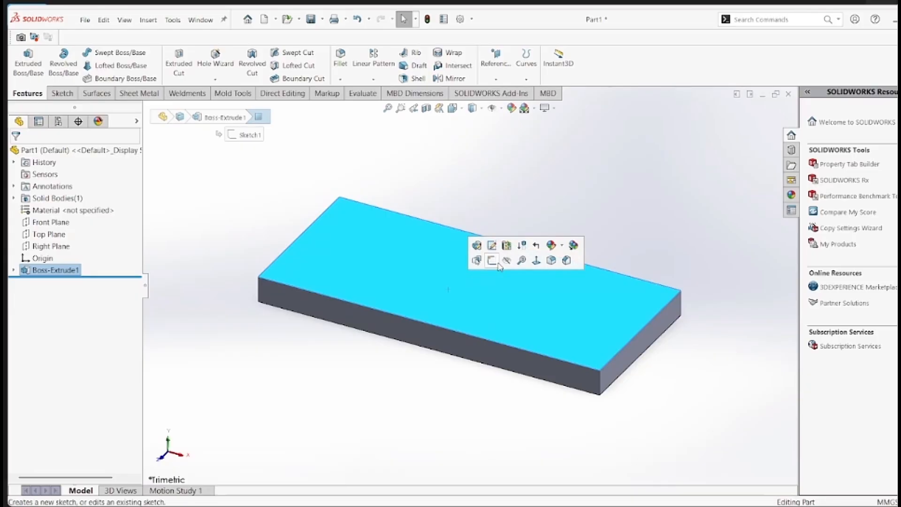
Step: Start a sketch on the plate's top face and draw a horizontal centerline spanning the full width between its two short edges
{"action": "left_click", "coordinate": [491, 260]}
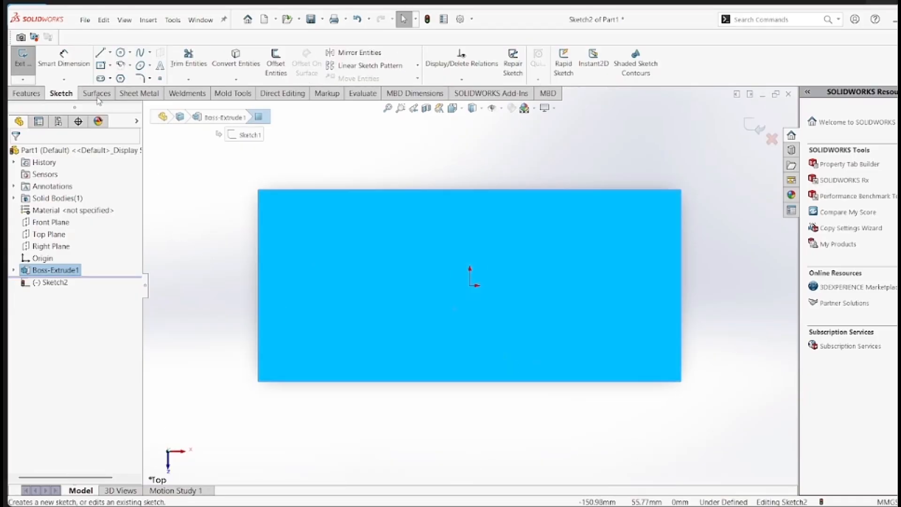
{"action": "left_click", "coordinate": [111, 53]}
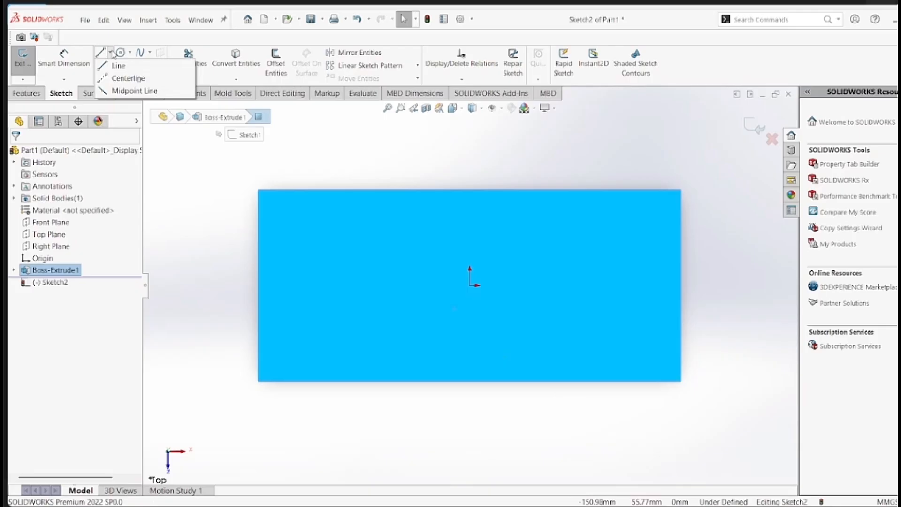
{"action": "left_click", "coordinate": [123, 77]}
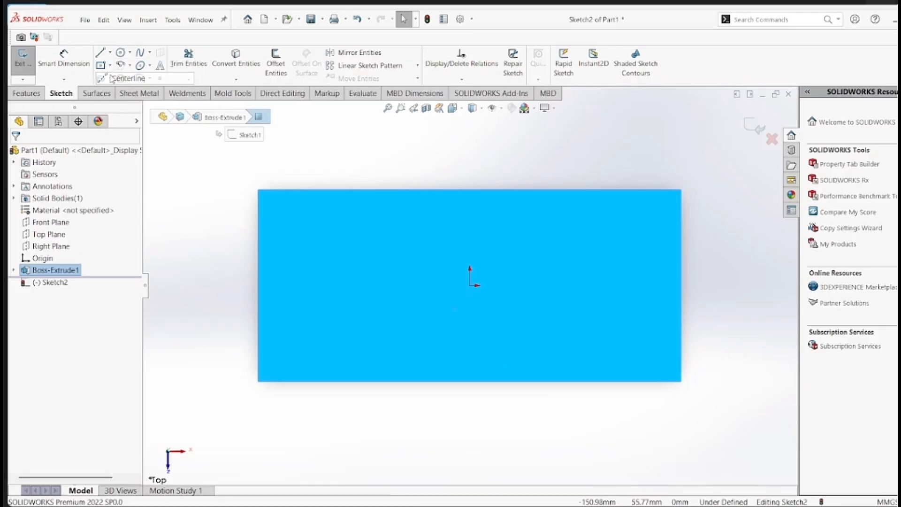
{"action": "left_click", "coordinate": [258, 326]}
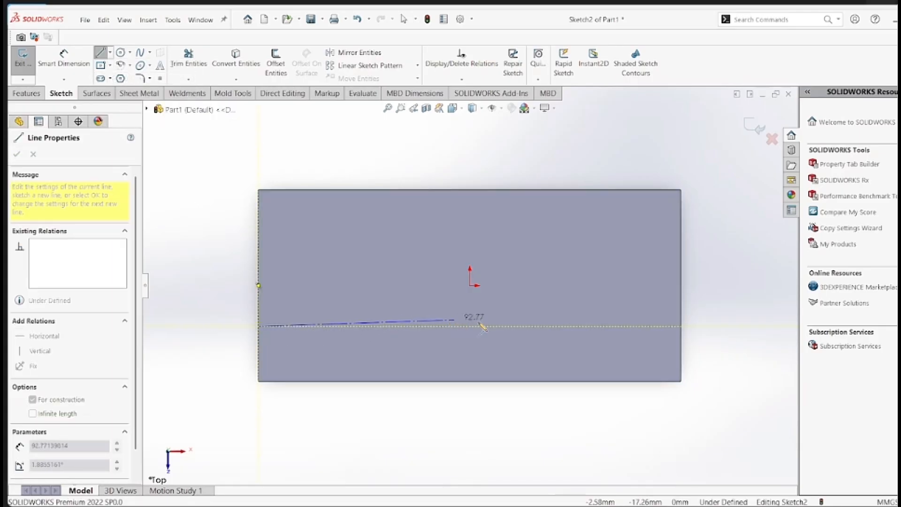
{"action": "left_click", "coordinate": [681, 326]}
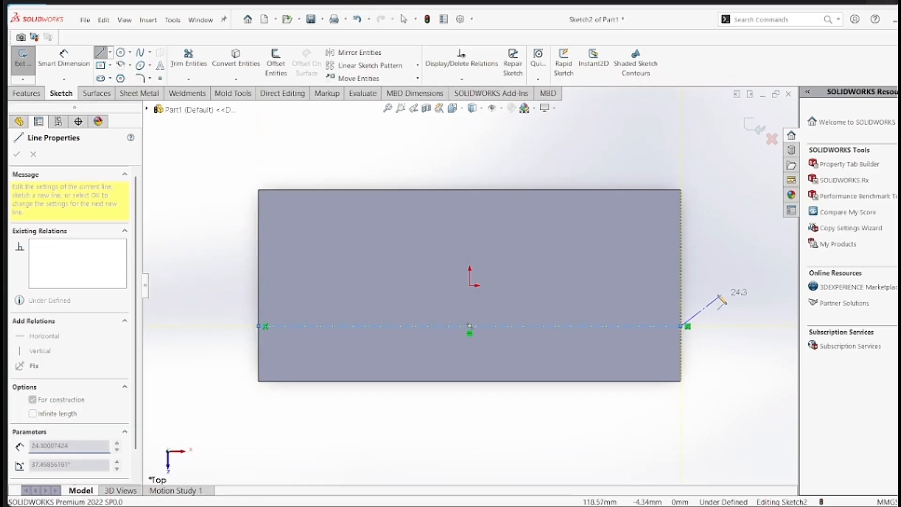
{"action": "right_click", "coordinate": [724, 301]}
{"action": "left_click", "coordinate": [744, 283]}
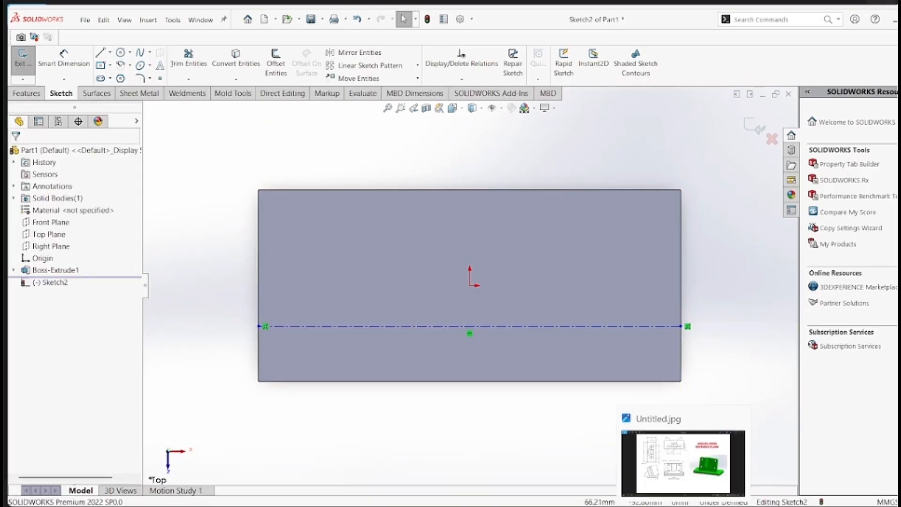
Step: Dimension the centerline 25 mm from the plate's front edge, as given in the reference drawing, and exit the sketch
{"action": "left_click", "coordinate": [687, 505]}
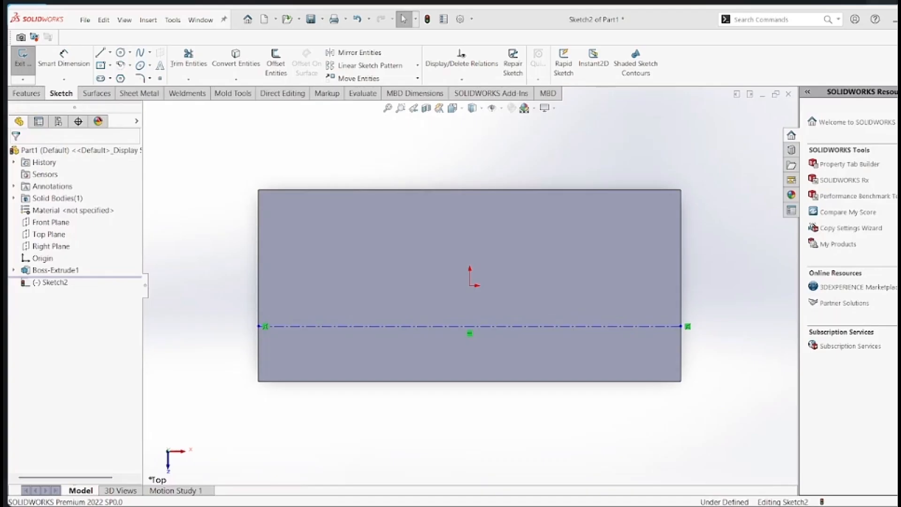
{"action": "left_click", "coordinate": [66, 63]}
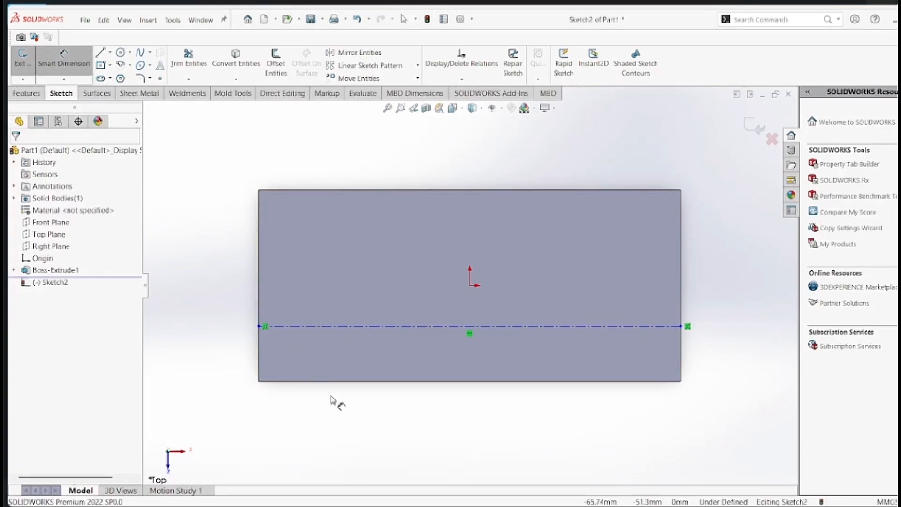
{"action": "left_click", "coordinate": [331, 381]}
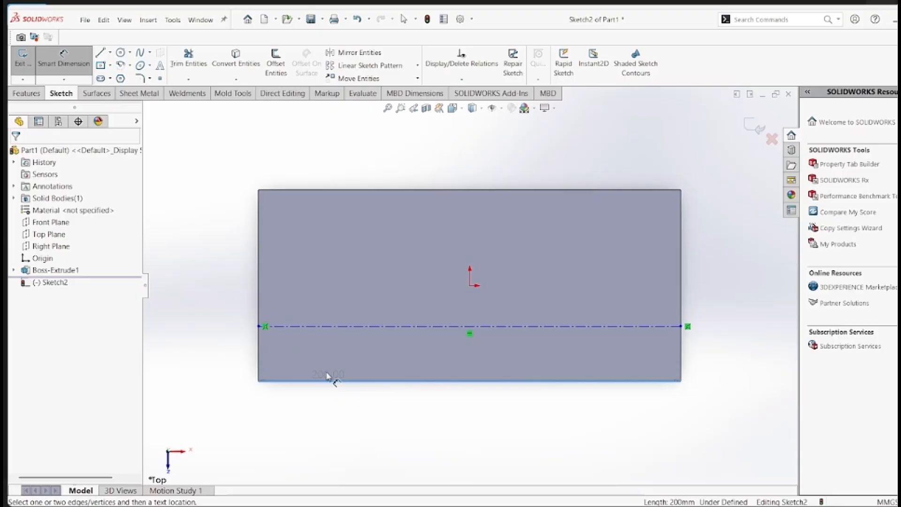
{"action": "left_click", "coordinate": [333, 327]}
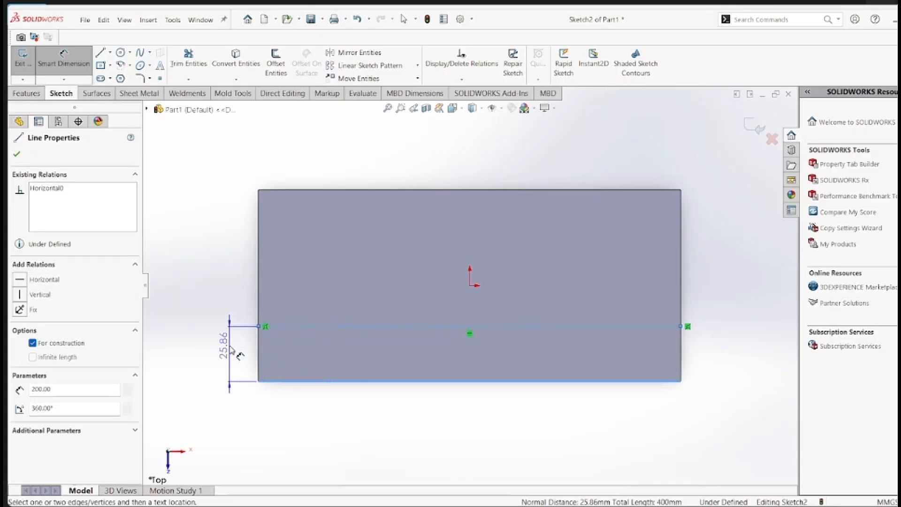
{"action": "left_click", "coordinate": [232, 342]}
{"action": "type", "text": "25"}
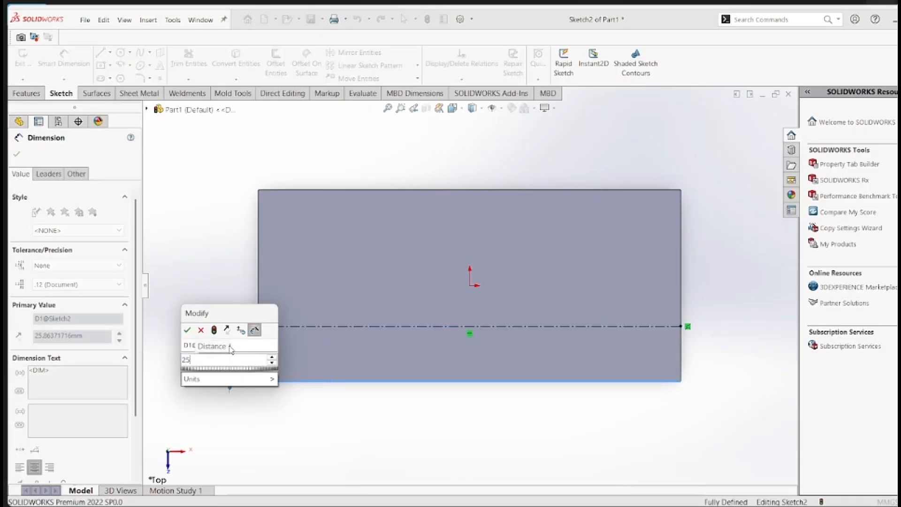
{"action": "left_click", "coordinate": [187, 331]}
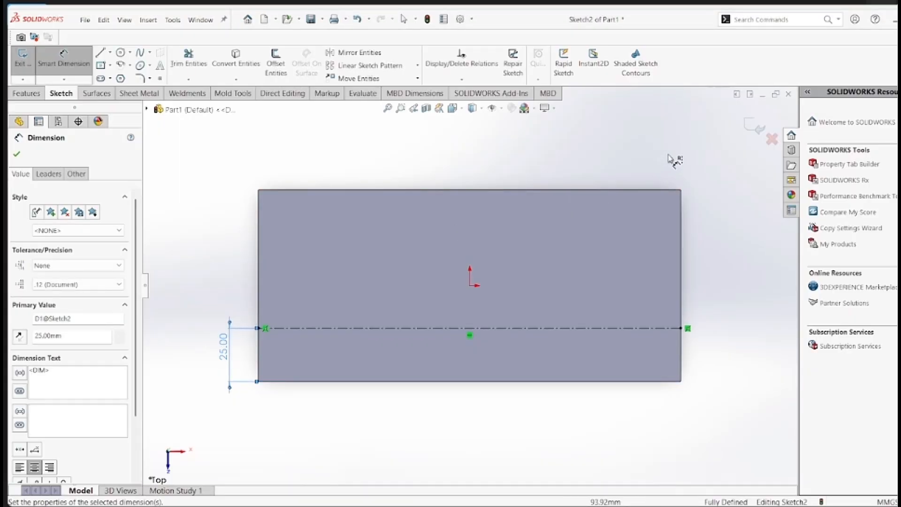
{"action": "left_click", "coordinate": [754, 125]}
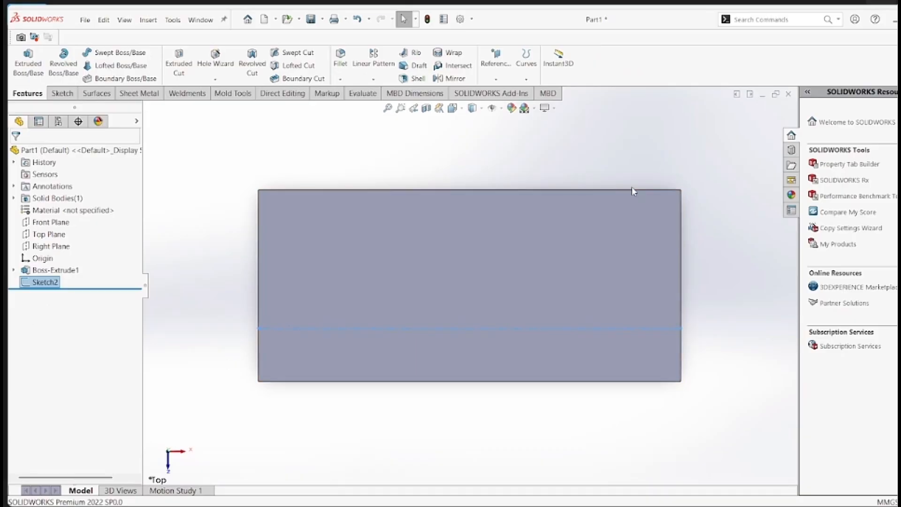
Step: Create a reference plane through the sketched centerline at 75° to the plate's top face, working in the Dimetric view
{"action": "key", "text": "space"}
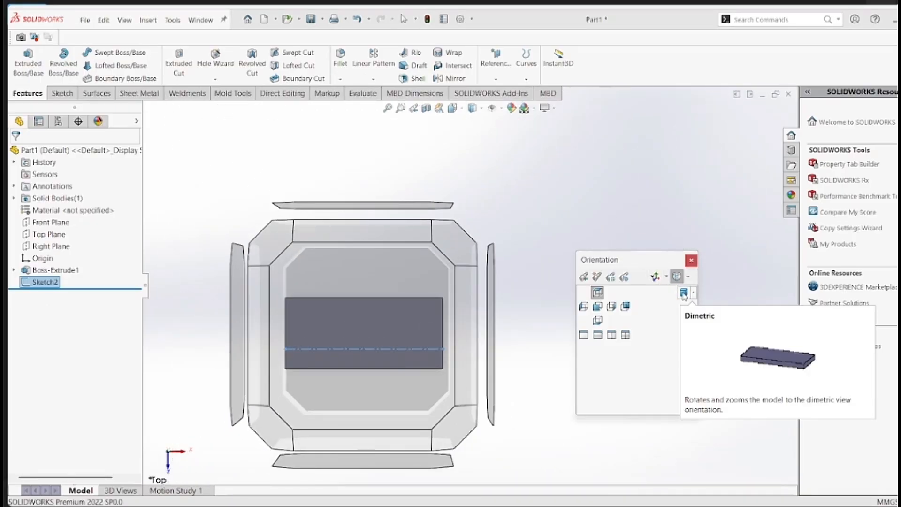
{"action": "left_click", "coordinate": [683, 293]}
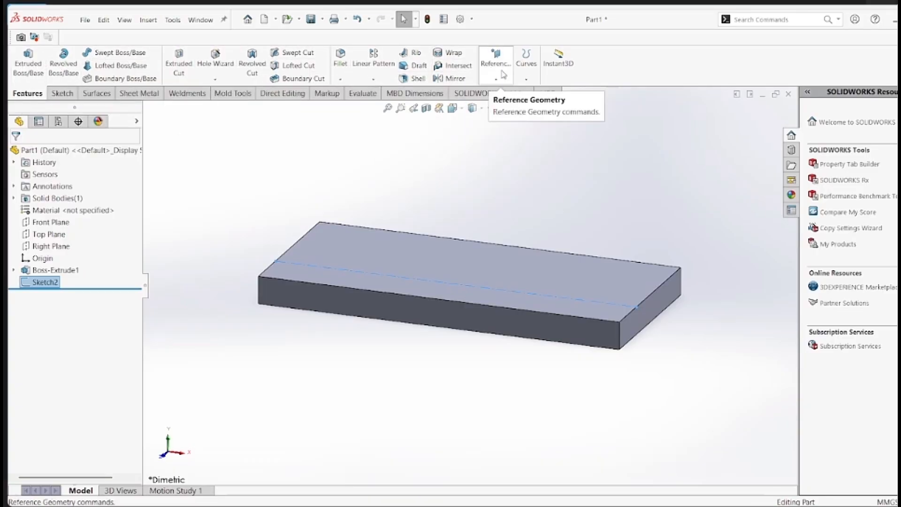
{"action": "left_click", "coordinate": [503, 77]}
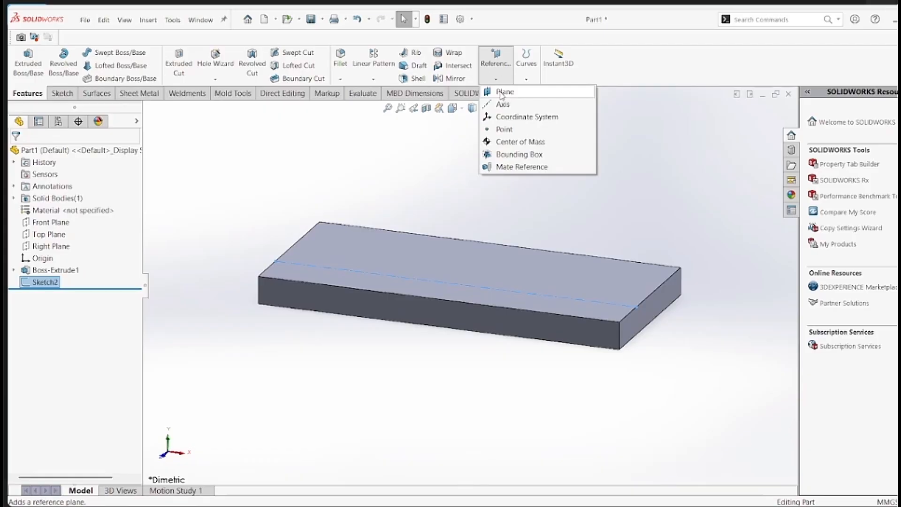
{"action": "left_click", "coordinate": [502, 92]}
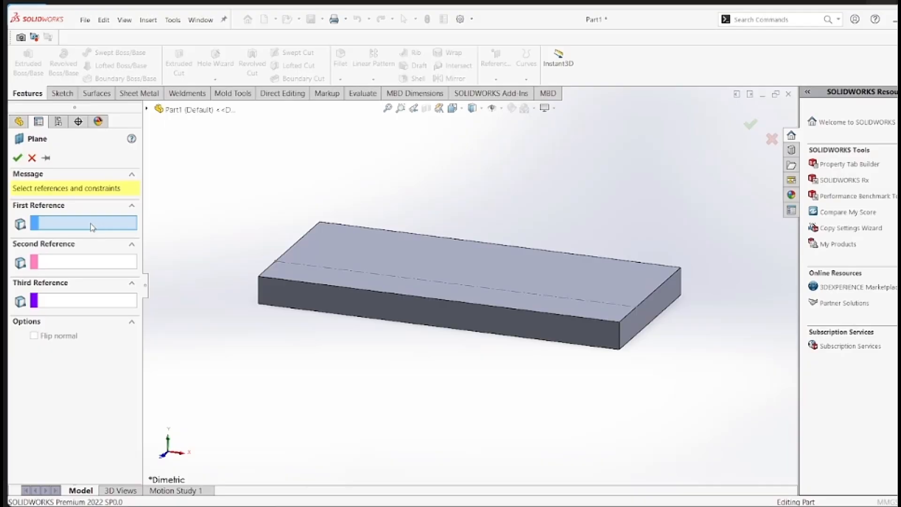
{"action": "left_click", "coordinate": [375, 256]}
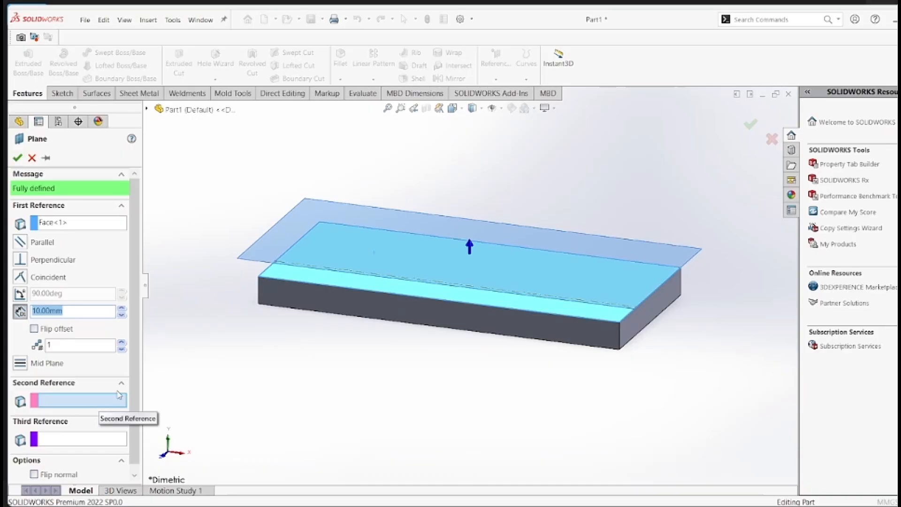
{"action": "left_click", "coordinate": [352, 275]}
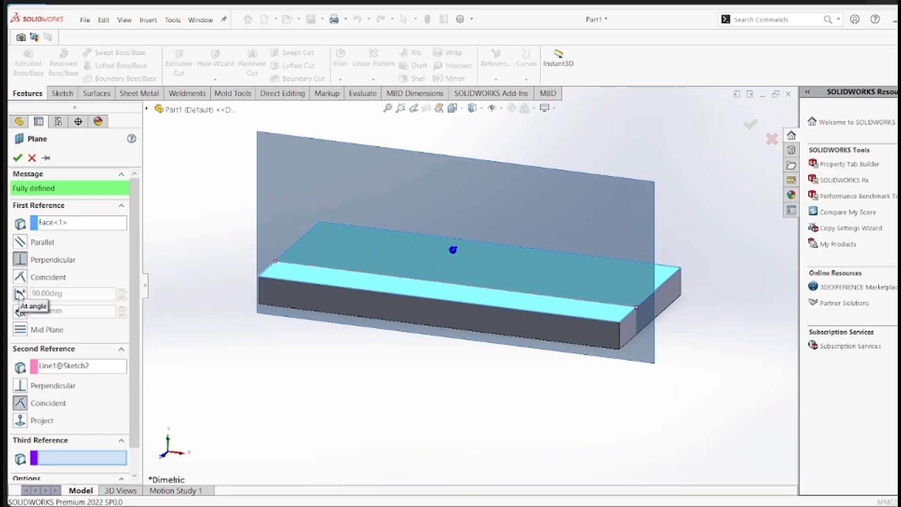
{"action": "left_click", "coordinate": [20, 294]}
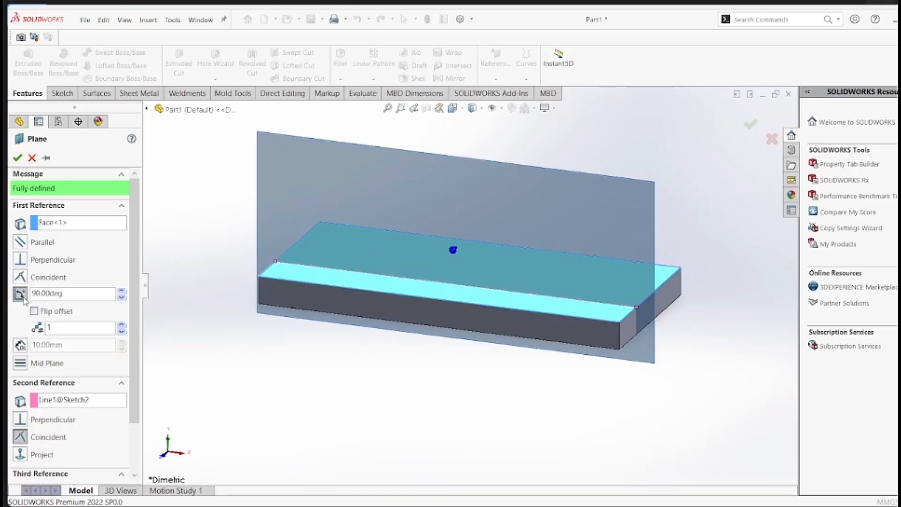
{"action": "left_click_drag", "start_coordinate": [36, 297], "coordinate": [29, 299]}
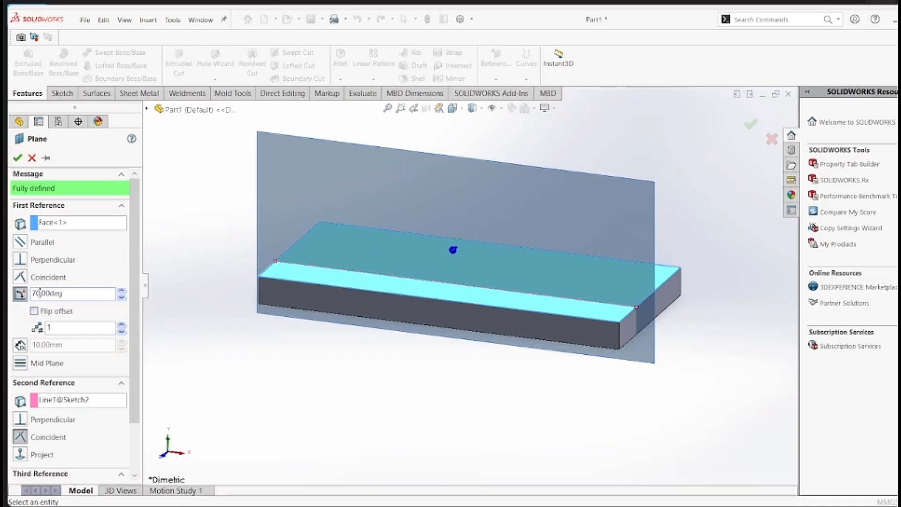
{"action": "type", "text": "5"}
{"action": "left_click", "coordinate": [18, 160]}
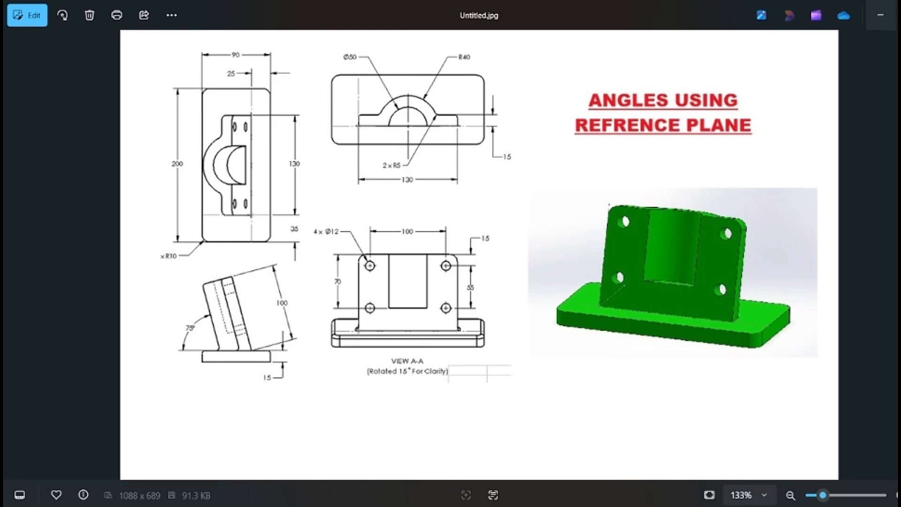
Step: On the inclined plane, sketch a vertical centerline about 85 mm long up from the plate's construction line, and bring up the reference drawing
{"action": "mouse_move", "coordinate": [683, 504]}
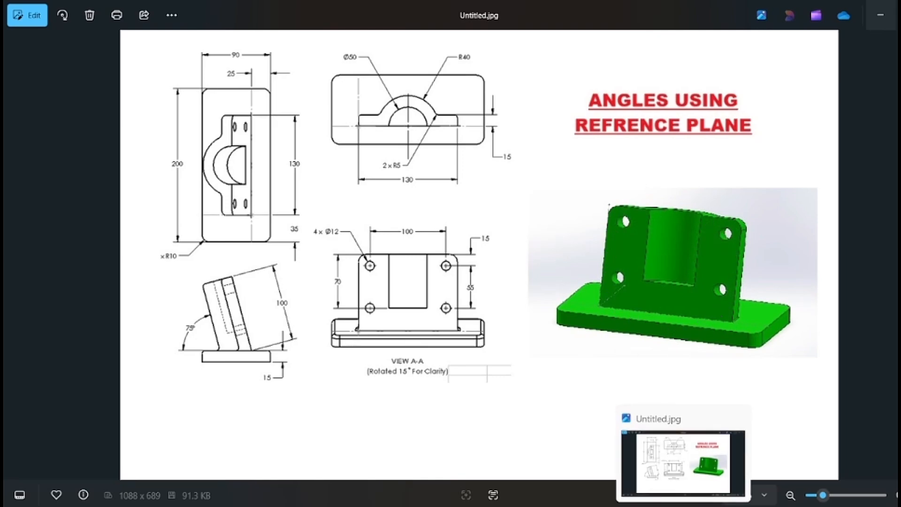
{"action": "left_click", "coordinate": [682, 504]}
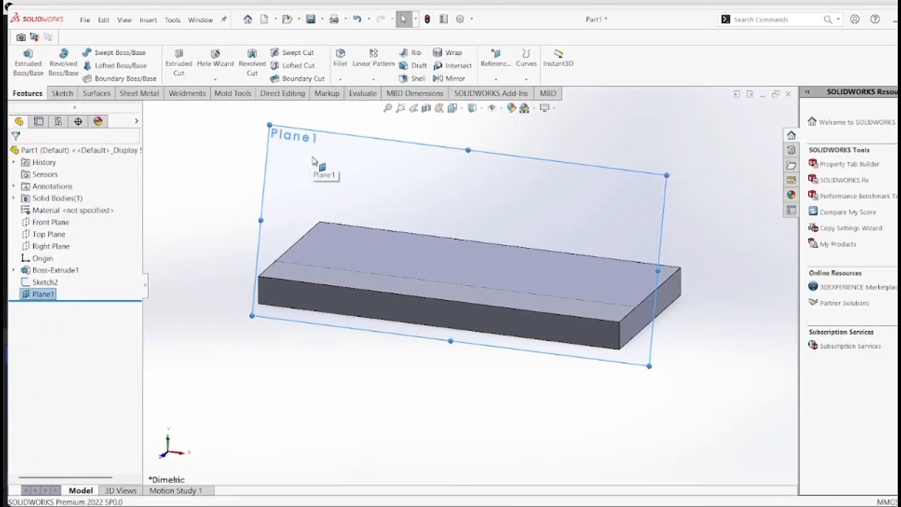
{"action": "left_click", "coordinate": [341, 163]}
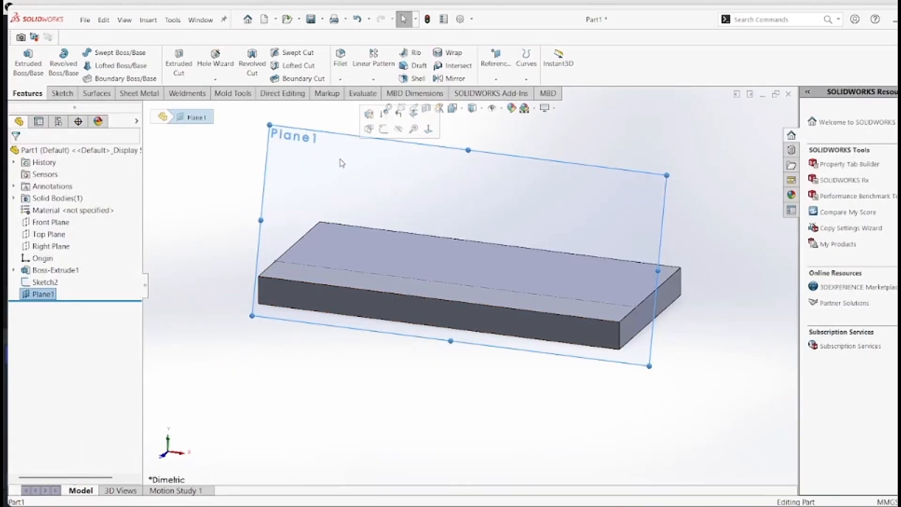
{"action": "left_click", "coordinate": [384, 128]}
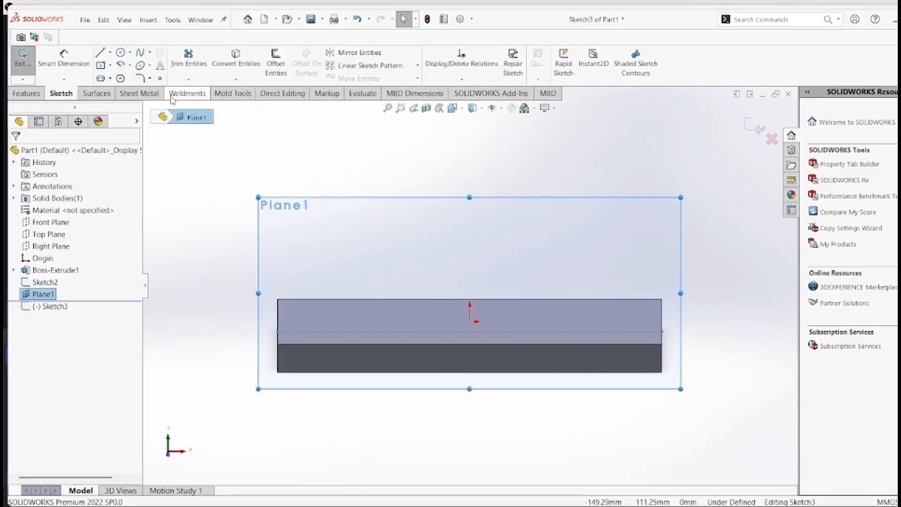
{"action": "left_click", "coordinate": [110, 54]}
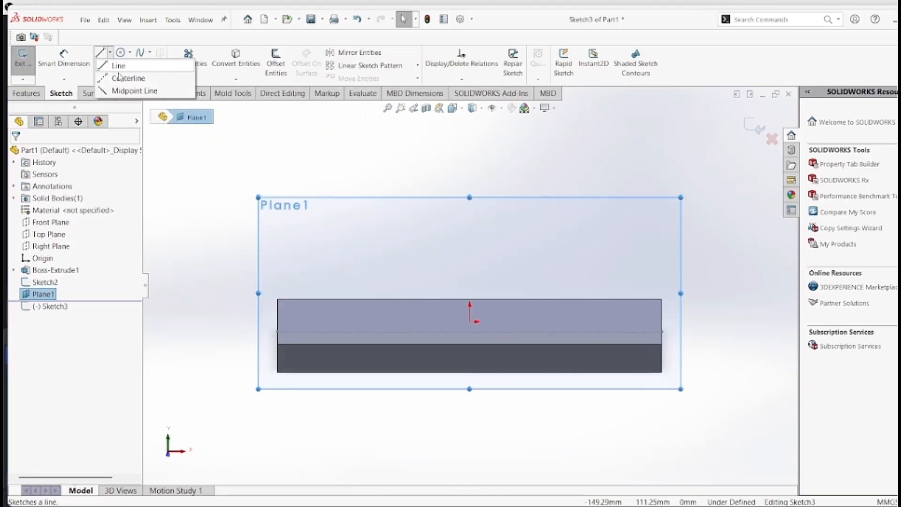
{"action": "left_click", "coordinate": [123, 77]}
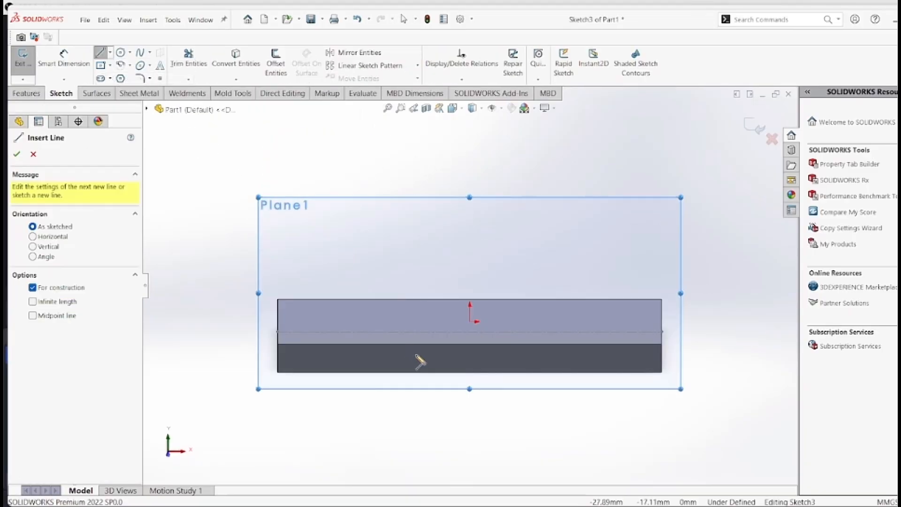
{"action": "left_click", "coordinate": [334, 331]}
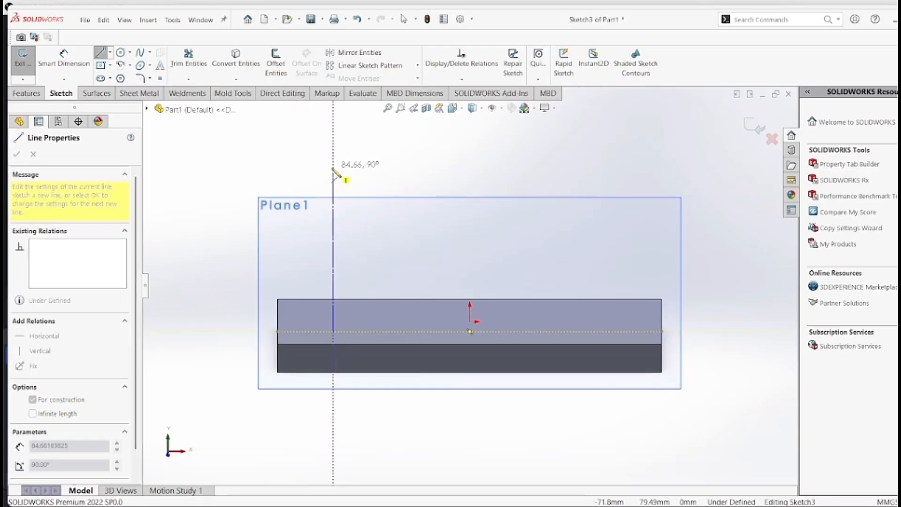
{"action": "left_click", "coordinate": [333, 167]}
{"action": "right_click", "coordinate": [389, 158]}
{"action": "left_click", "coordinate": [413, 173]}
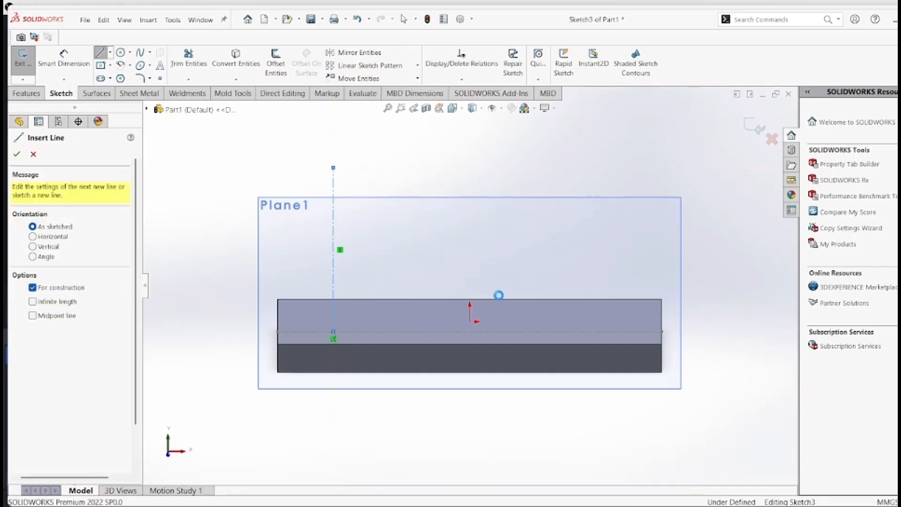
{"action": "key", "text": "Escape"}
{"action": "left_click", "coordinate": [683, 471]}
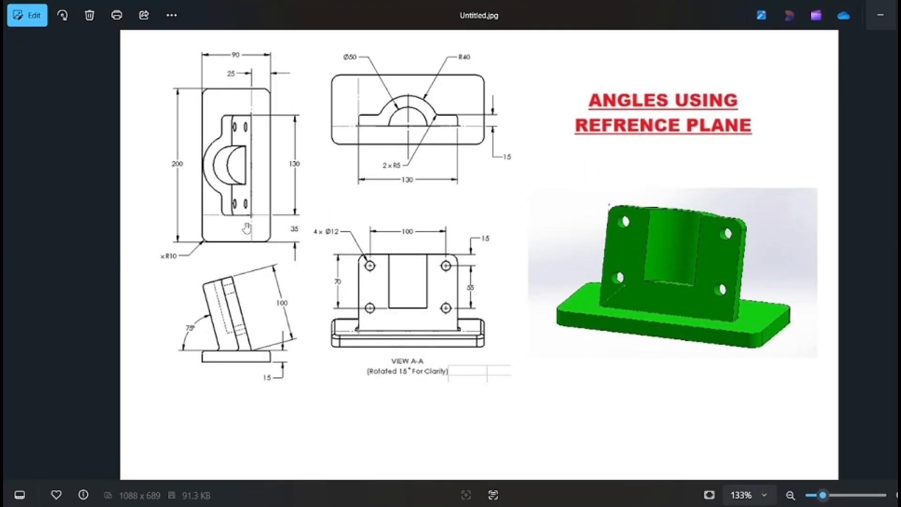
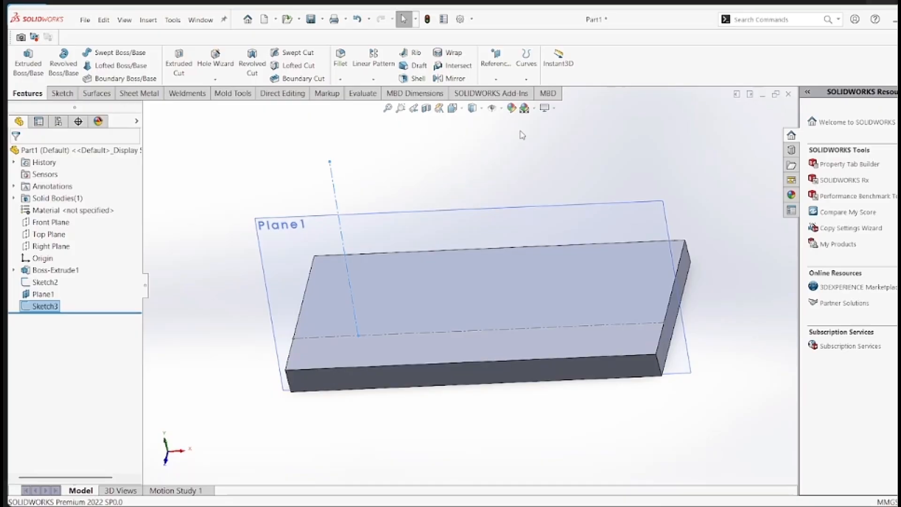
Step: Create a reference plane perpendicular to the sketched inclined centerline, passing through its upper endpoint
{"action": "left_click", "coordinate": [495, 79]}
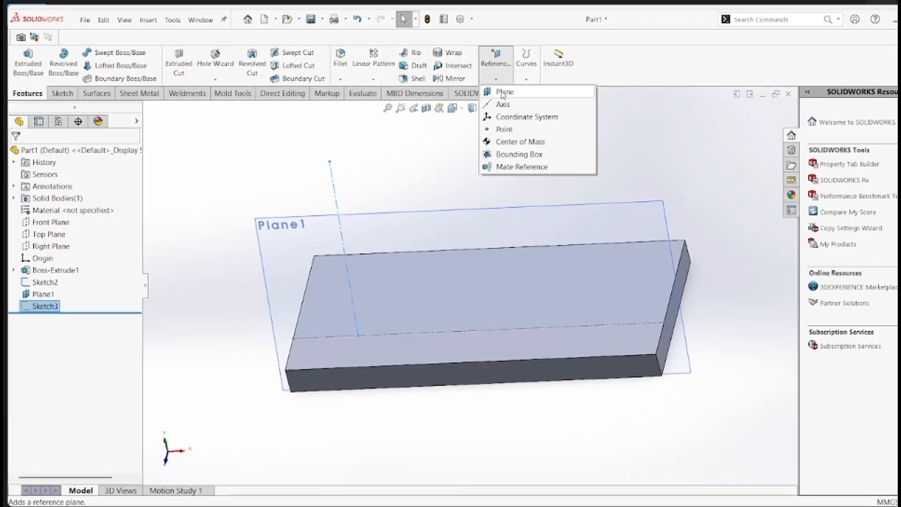
{"action": "left_click", "coordinate": [504, 92]}
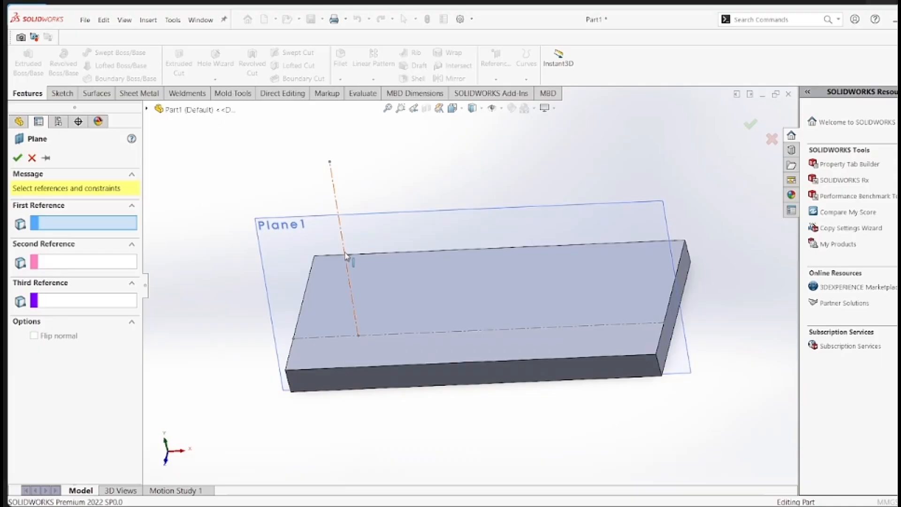
{"action": "left_click", "coordinate": [346, 256]}
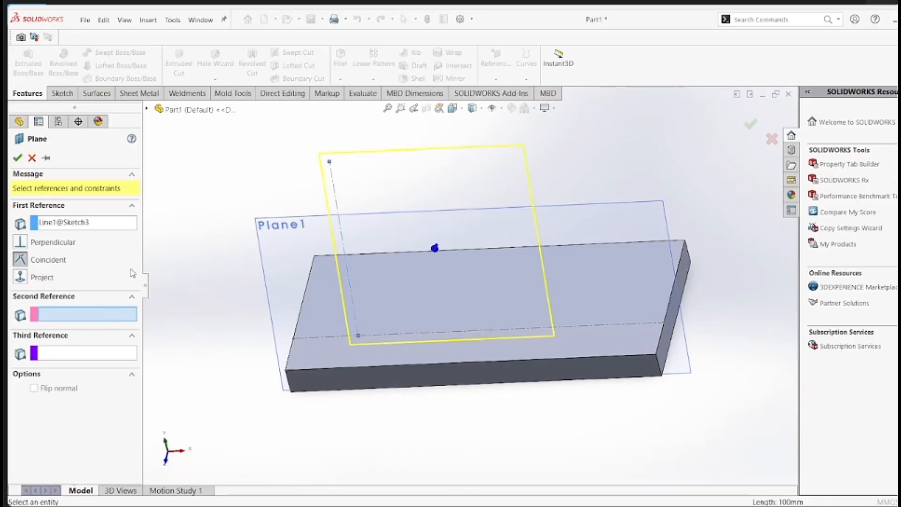
{"action": "left_click", "coordinate": [329, 164]}
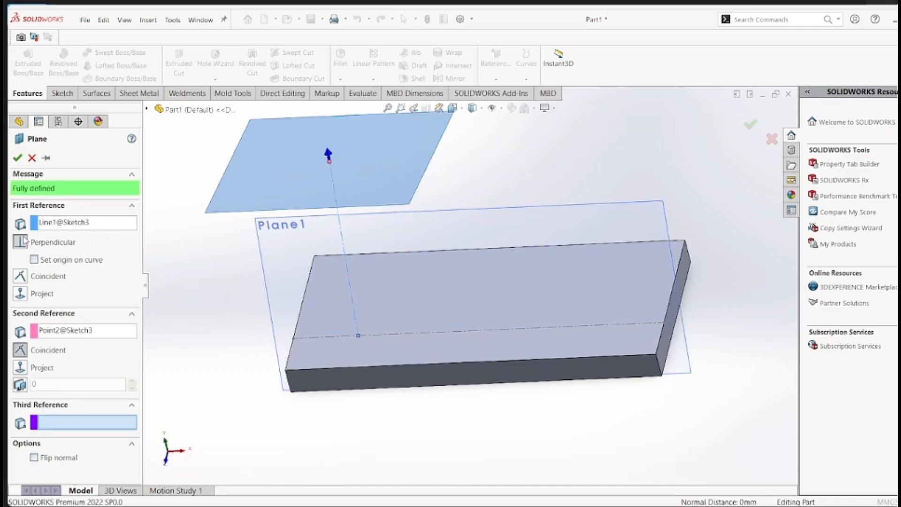
{"action": "left_click", "coordinate": [19, 159]}
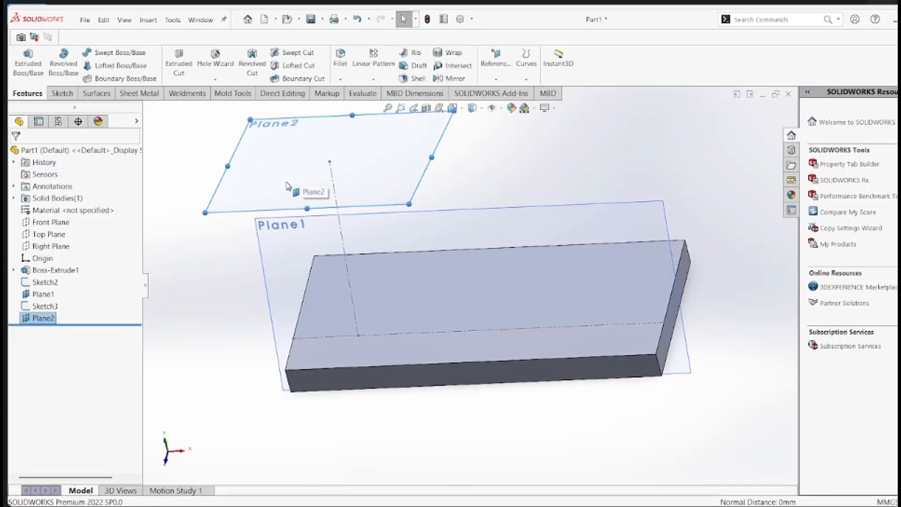
Step: Start a sketch on the new plane, consult the reference drawing, and draw a line about 110 mm long from the origin along the inclined plane's edge
{"action": "left_click", "coordinate": [251, 165]}
{"action": "left_click", "coordinate": [298, 139]}
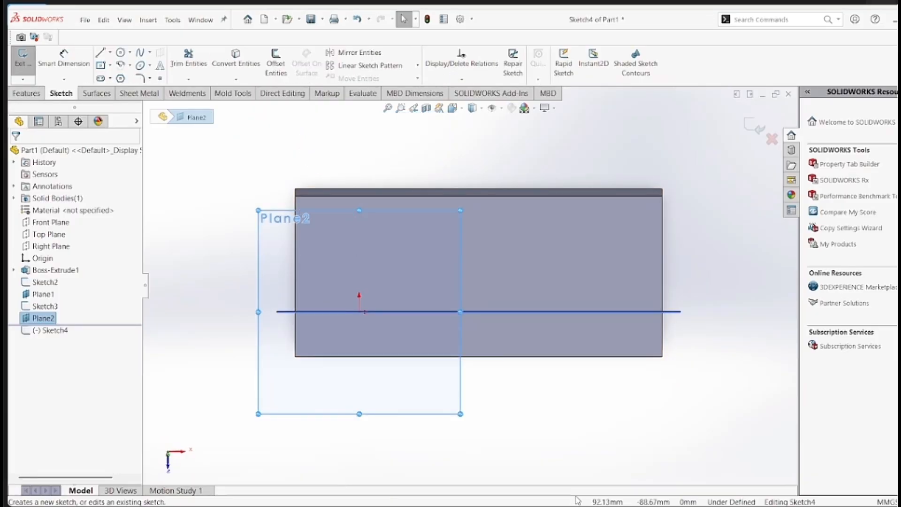
{"action": "mouse_move", "coordinate": [682, 506]}
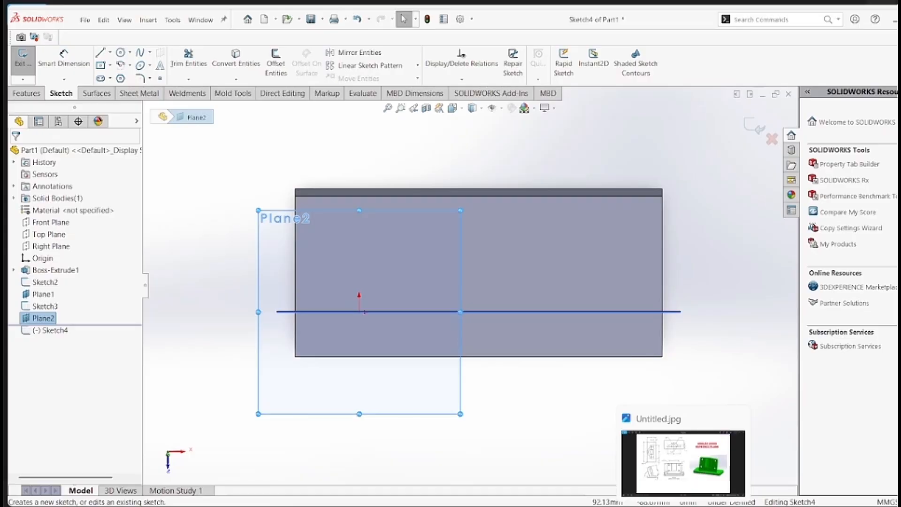
{"action": "left_click", "coordinate": [682, 462]}
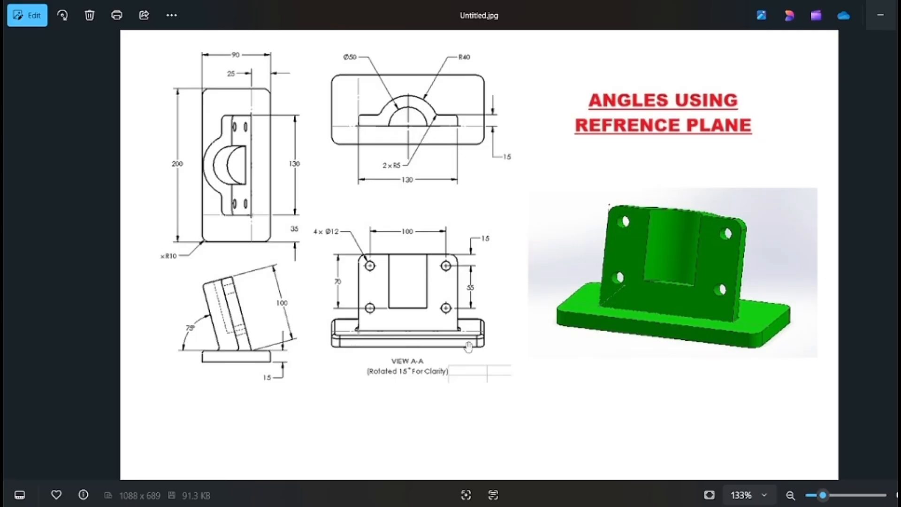
{"action": "mouse_move", "coordinate": [710, 506]}
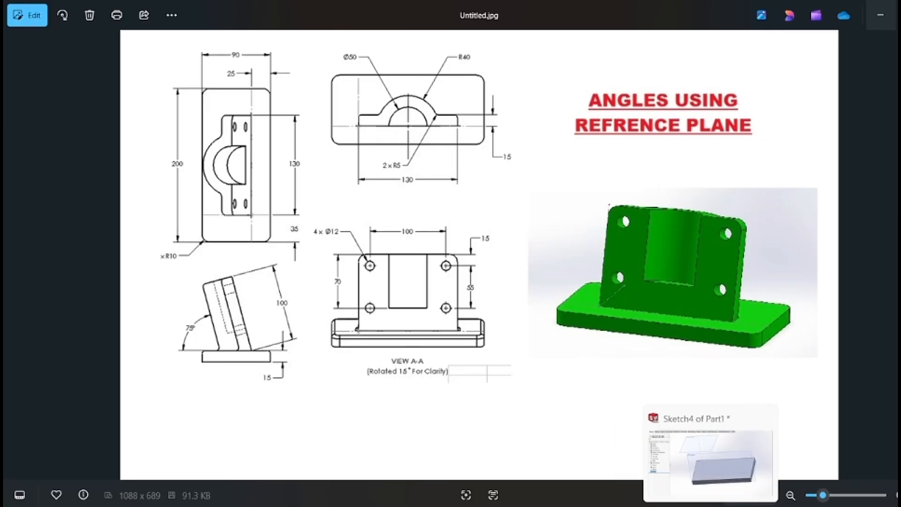
{"action": "left_click", "coordinate": [709, 457]}
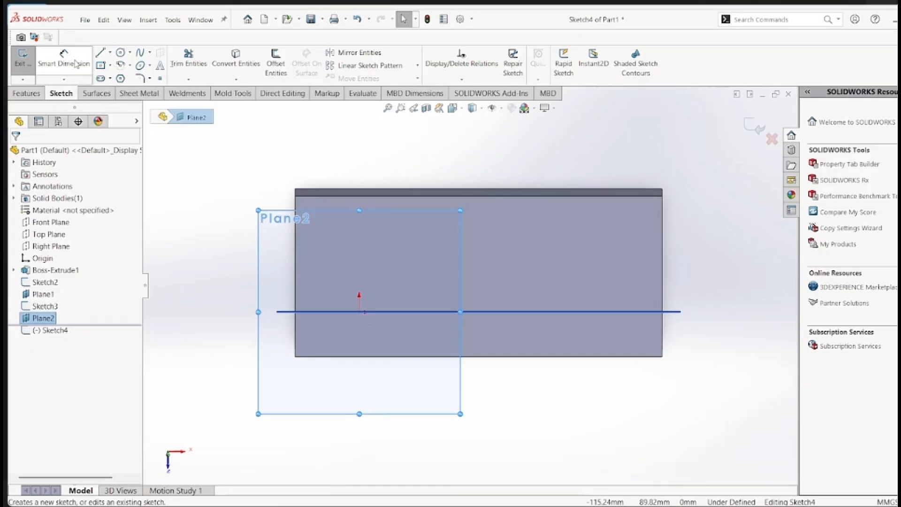
{"action": "left_click", "coordinate": [102, 53]}
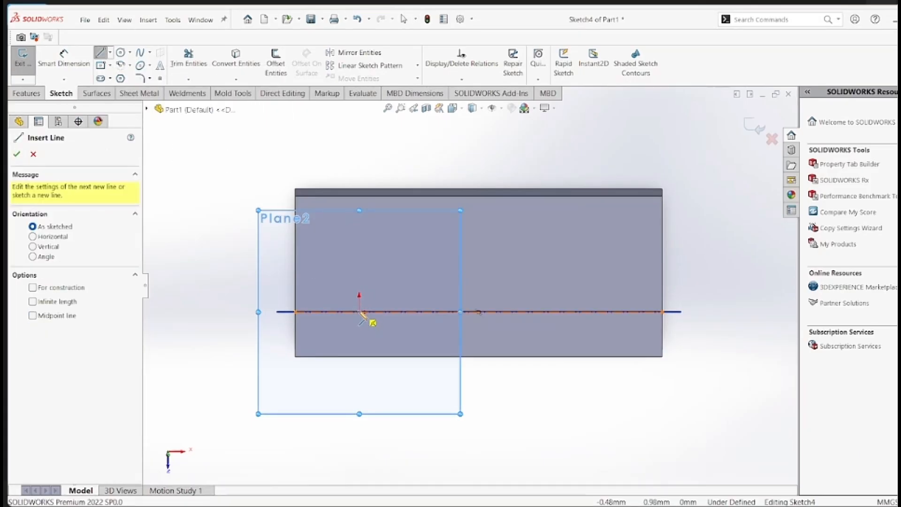
{"action": "left_click", "coordinate": [361, 313]}
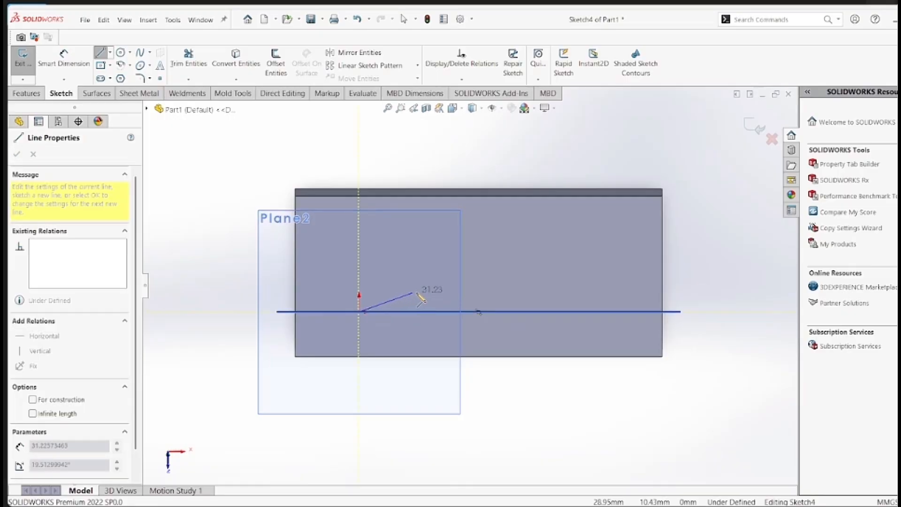
{"action": "left_click", "coordinate": [559, 312]}
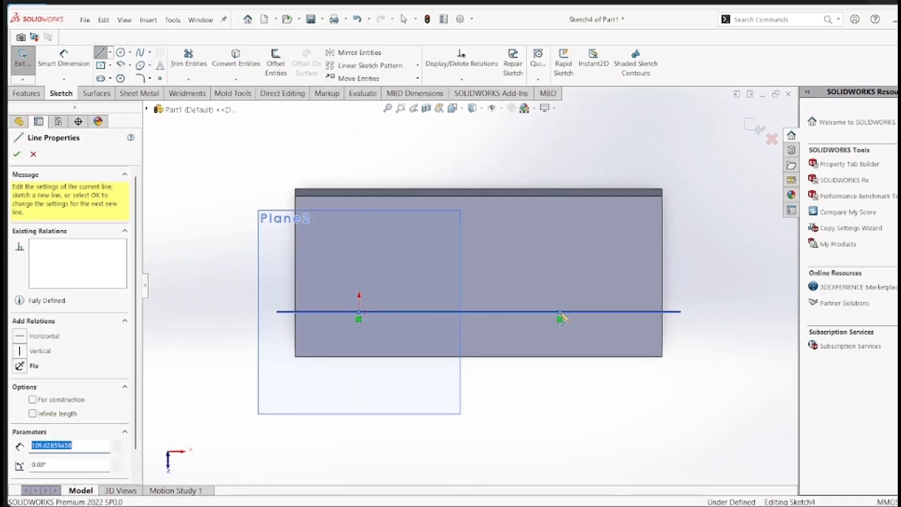
{"action": "right_click", "coordinate": [582, 342]}
{"action": "left_click", "coordinate": [592, 342]}
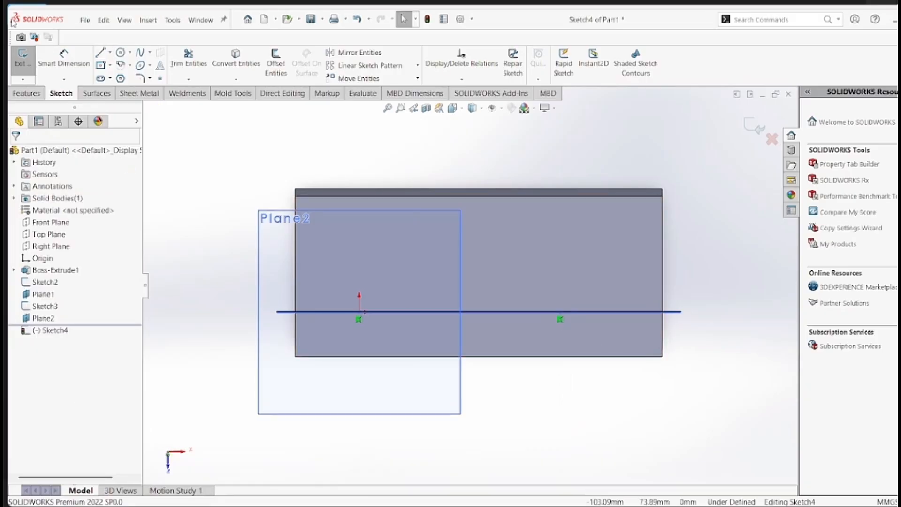
Step: Dimension the baseline's length as 130 mm
{"action": "left_click", "coordinate": [63, 59]}
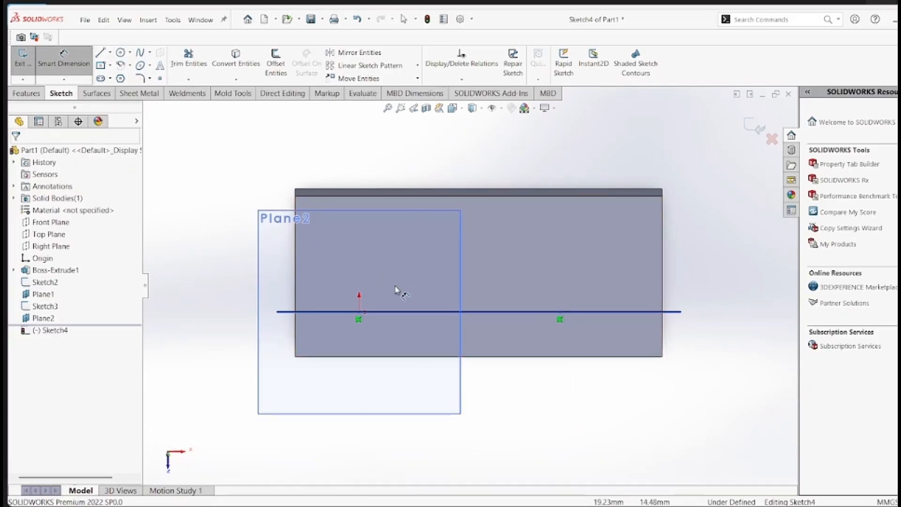
{"action": "left_click", "coordinate": [435, 313]}
{"action": "left_click", "coordinate": [447, 384]}
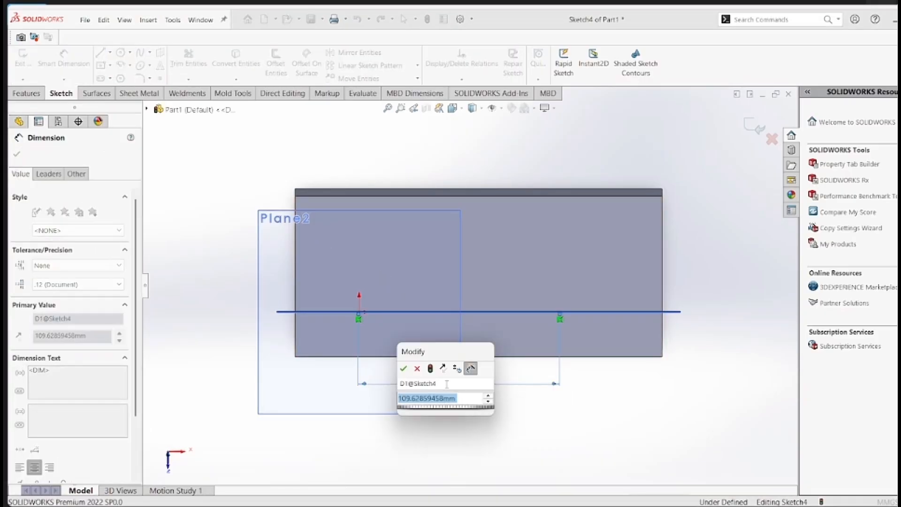
{"action": "type", "text": "100"}
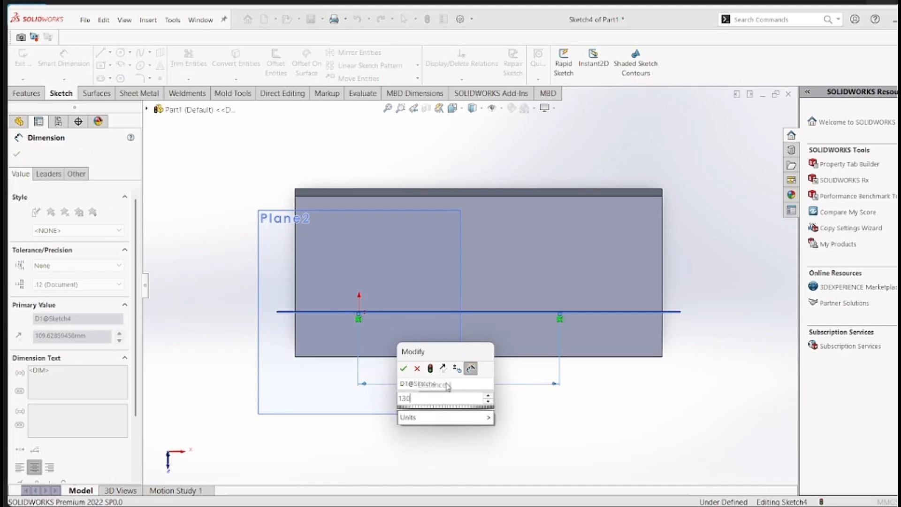
{"action": "key", "text": "Return"}
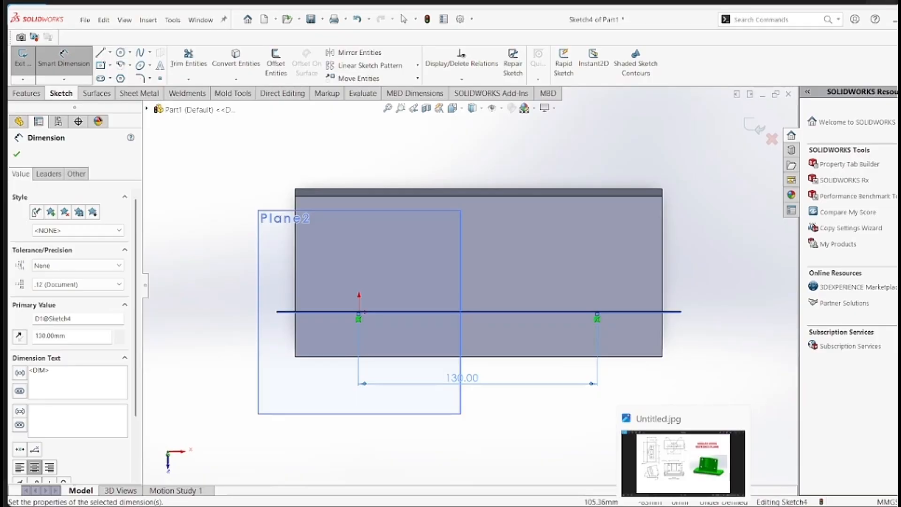
Step: Check the reference drawing and draw a semicircular arc of about 38 mm radius centered on the baseline's midpoint, with both ends on the baseline
{"action": "left_click", "coordinate": [671, 494]}
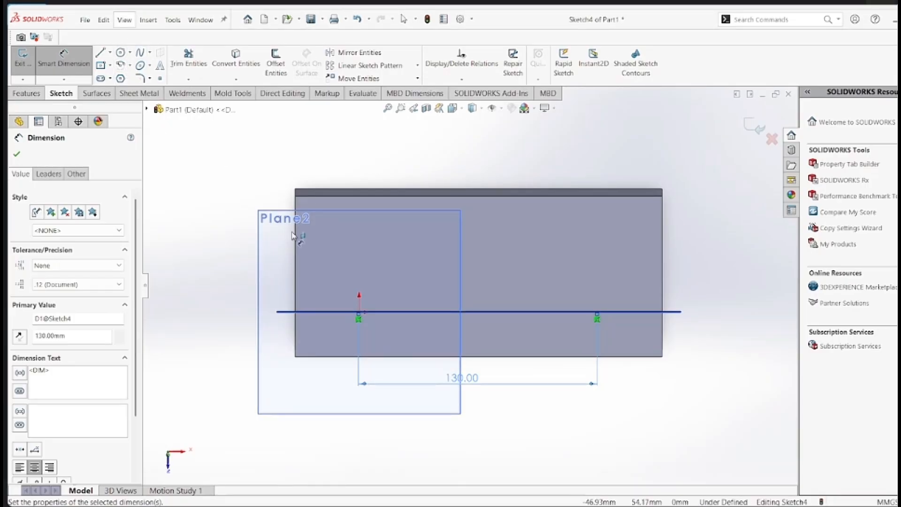
{"action": "left_click", "coordinate": [120, 65]}
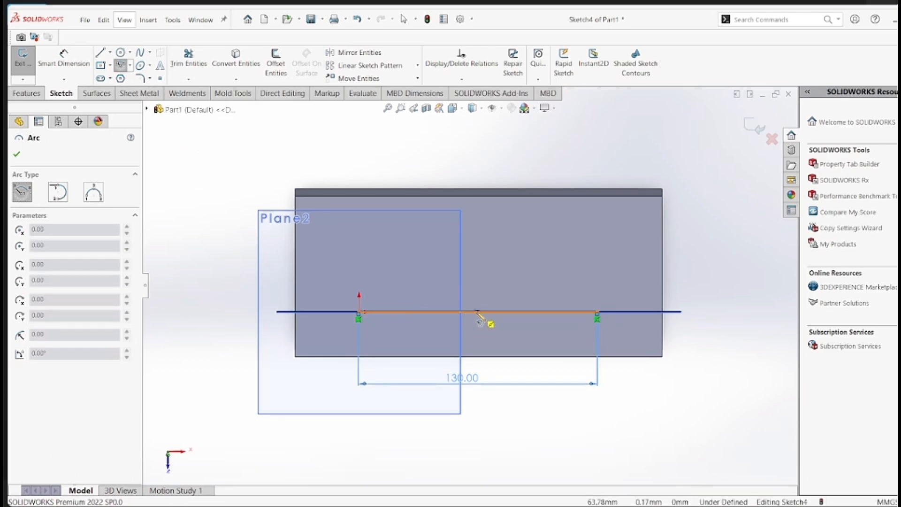
{"action": "left_click", "coordinate": [478, 311]}
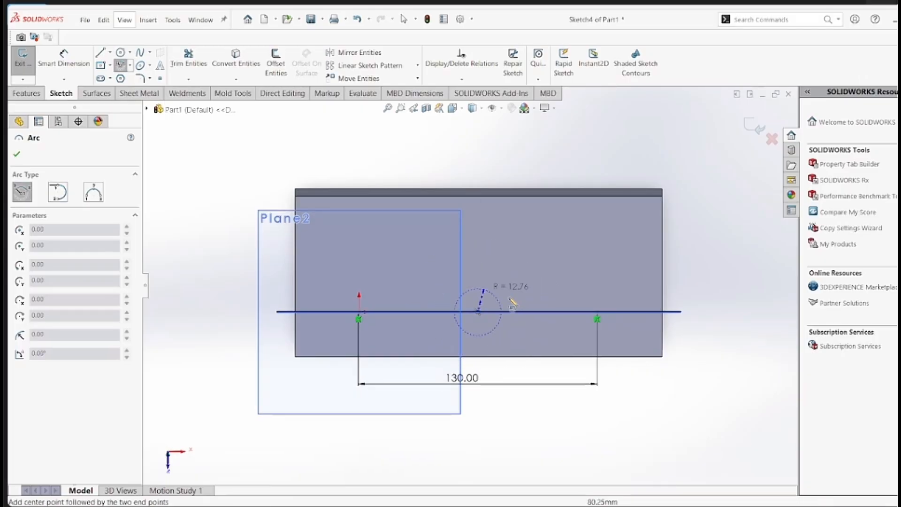
{"action": "left_click", "coordinate": [548, 311]}
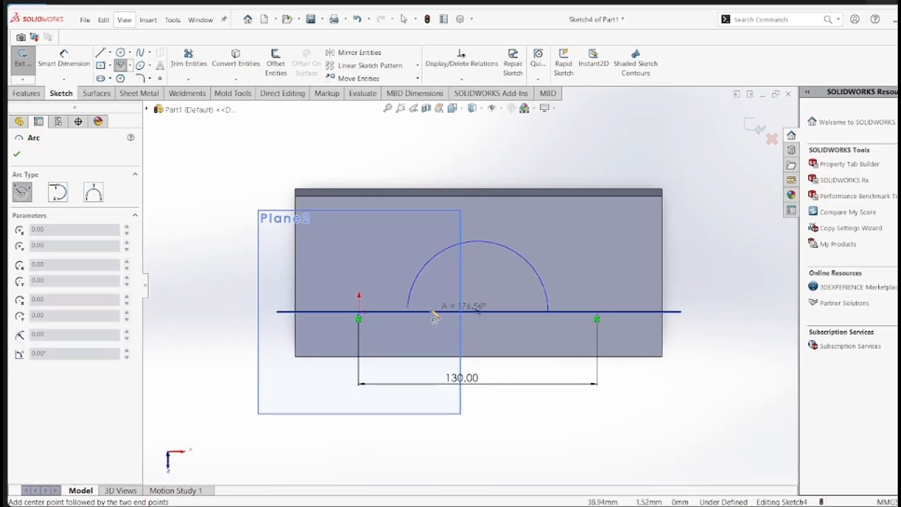
{"action": "left_click", "coordinate": [408, 312]}
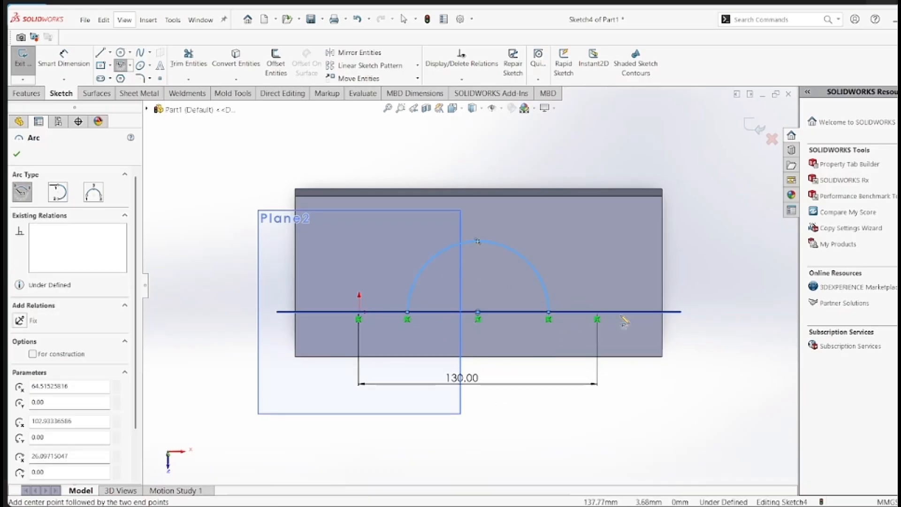
{"action": "right_click", "coordinate": [652, 408]}
{"action": "left_click", "coordinate": [670, 413]}
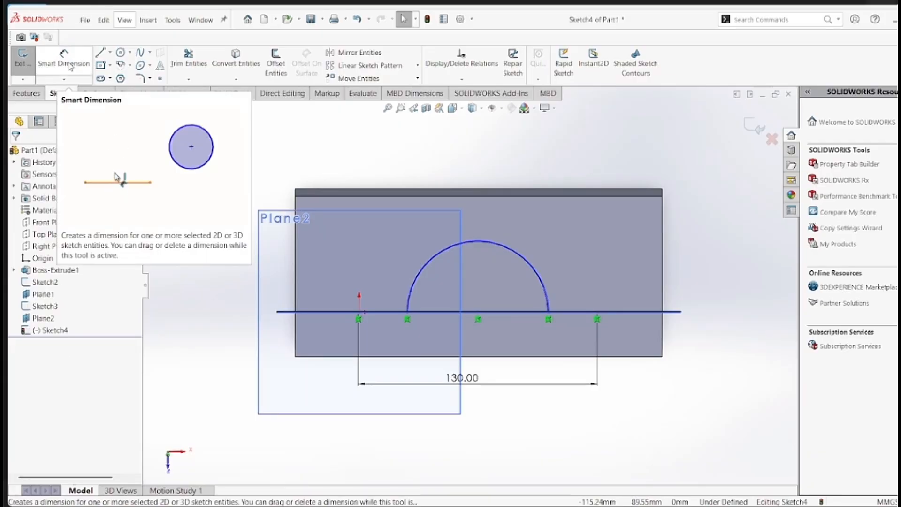
Step: Dimension the semicircular arc's radius as 40 mm
{"action": "left_click", "coordinate": [78, 64]}
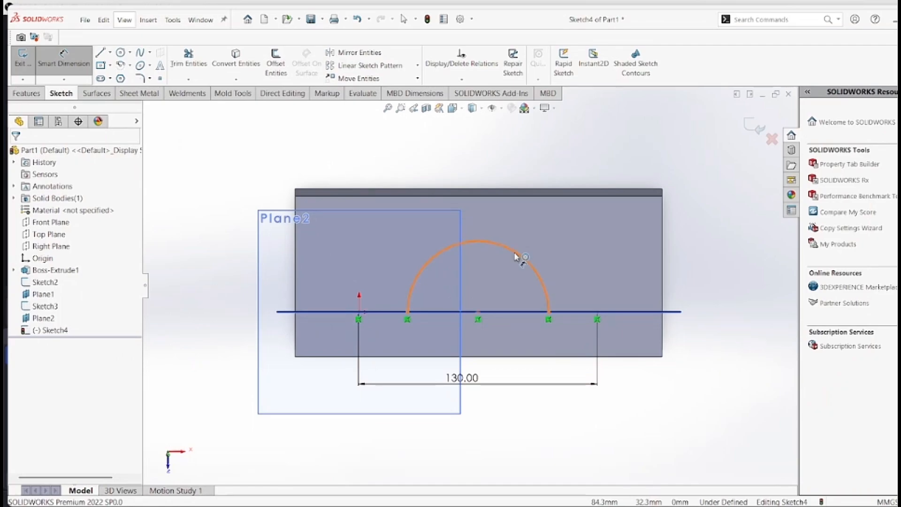
{"action": "left_click", "coordinate": [516, 256]}
{"action": "left_click", "coordinate": [551, 230]}
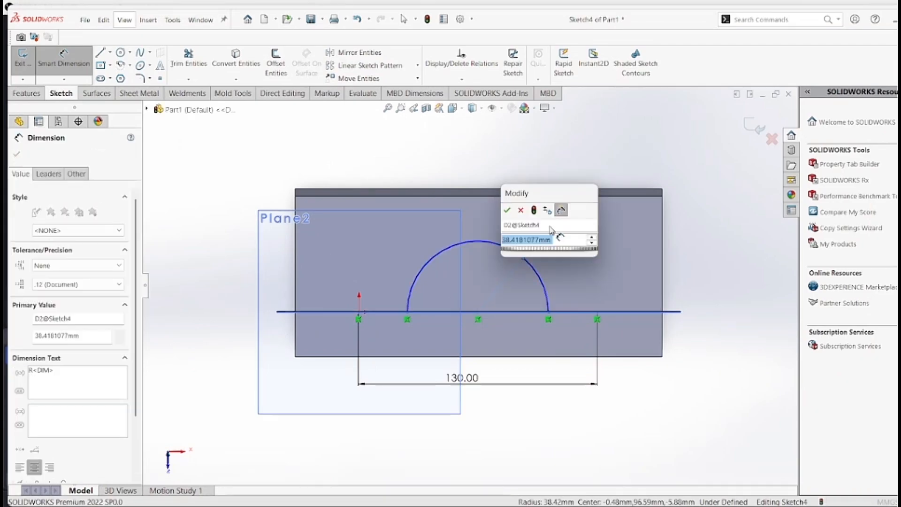
{"action": "type", "text": "40"}
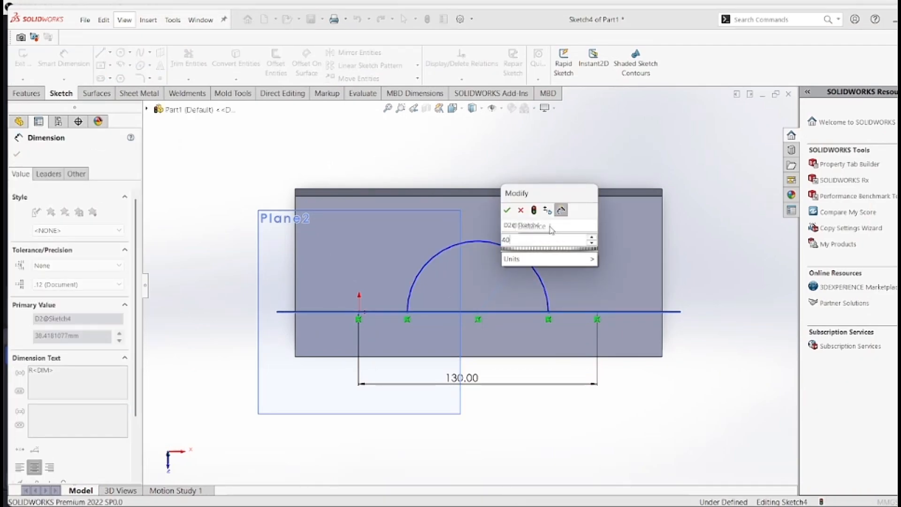
{"action": "key", "text": "Return"}
Step: Draw a vertical line up from the baseline's left end and a horizontal line from its top to the arc
{"action": "key", "text": "l"}
{"action": "left_click", "coordinate": [358, 311]}
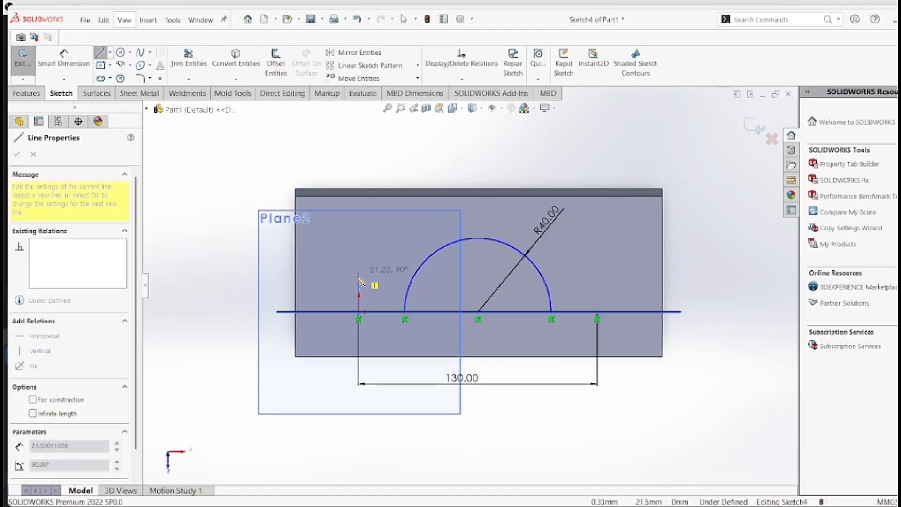
{"action": "left_click", "coordinate": [359, 281]}
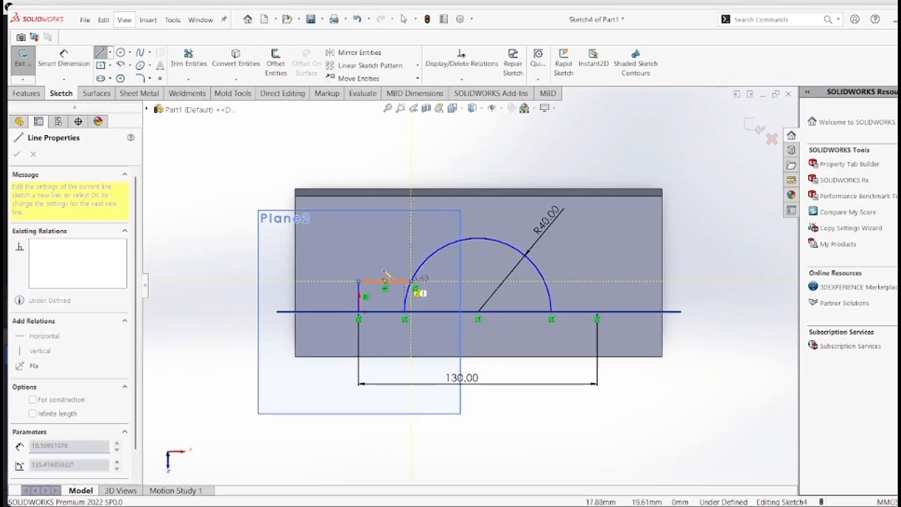
{"action": "right_click", "coordinate": [380, 253]}
{"action": "left_click", "coordinate": [416, 261]}
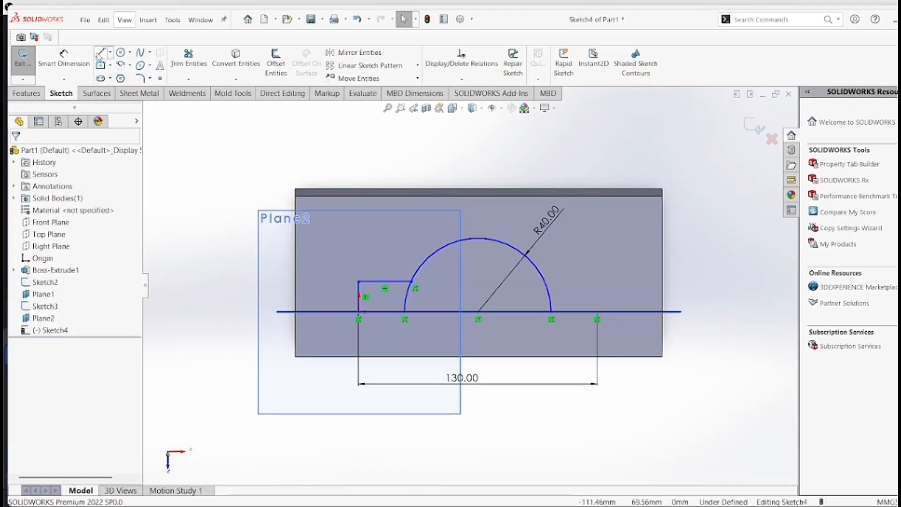
Step: Draw a vertical line about 19 mm up from the baseline's right end and a horizontal line from its top to the arc
{"action": "left_click", "coordinate": [100, 52]}
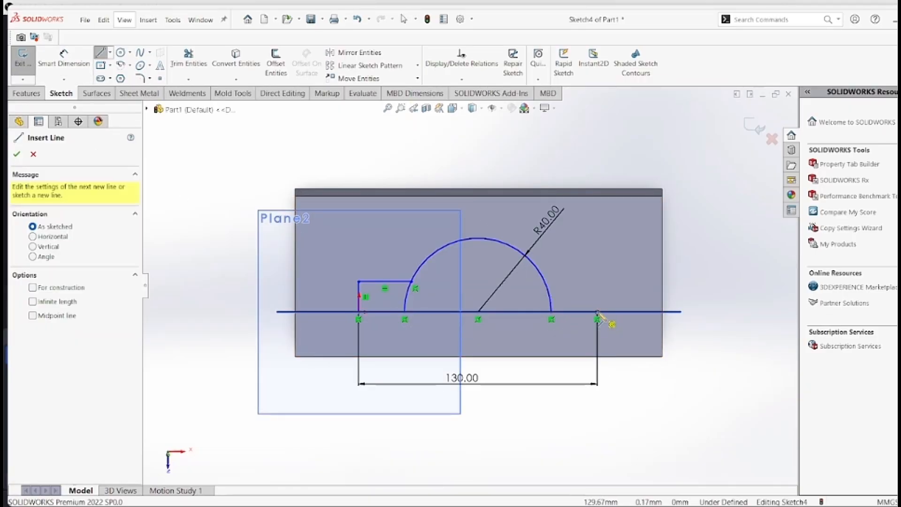
{"action": "left_click", "coordinate": [597, 319]}
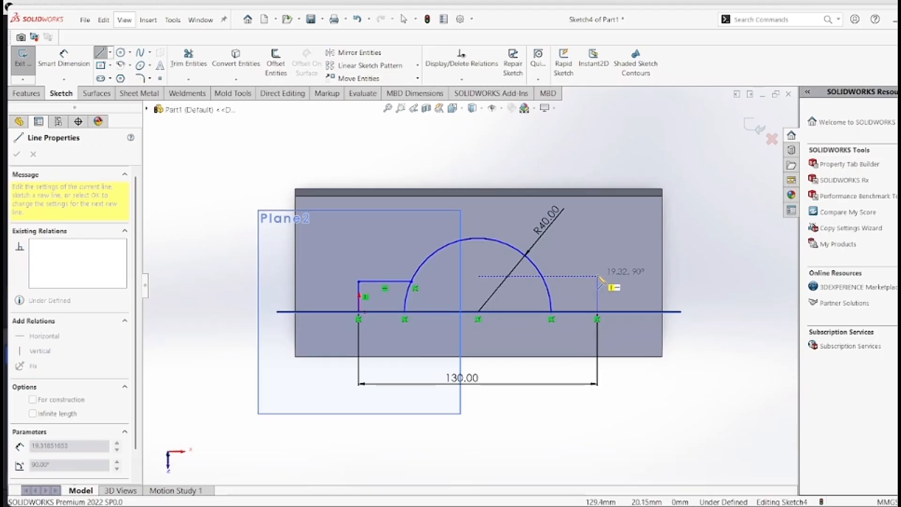
{"action": "left_click", "coordinate": [597, 276]}
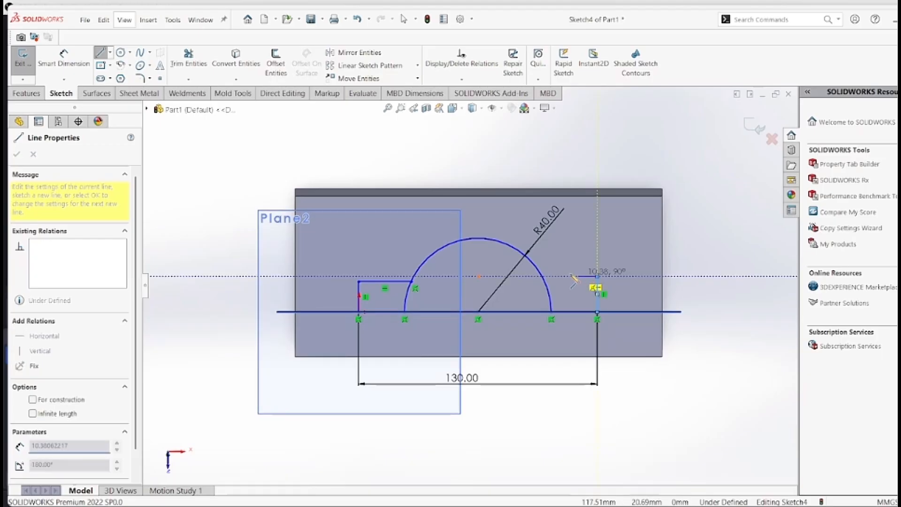
{"action": "left_click", "coordinate": [541, 276]}
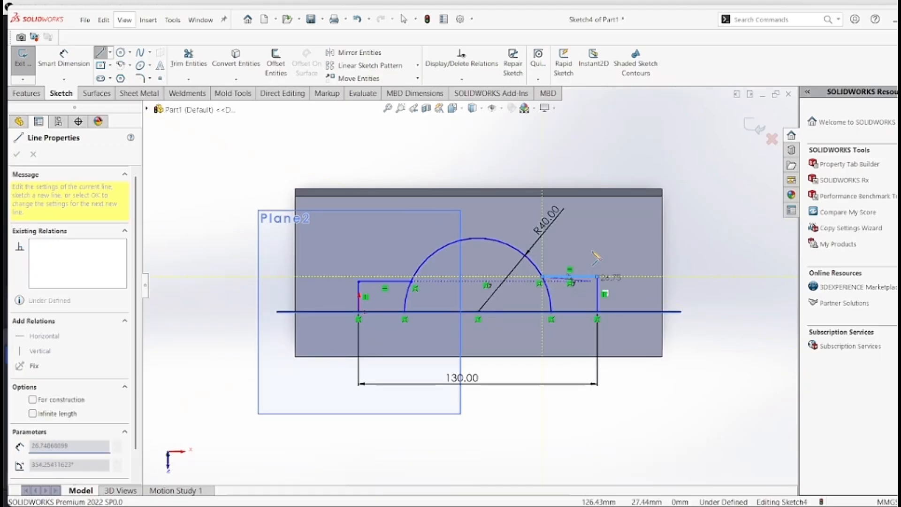
{"action": "right_click", "coordinate": [594, 242]}
{"action": "left_click", "coordinate": [618, 247]}
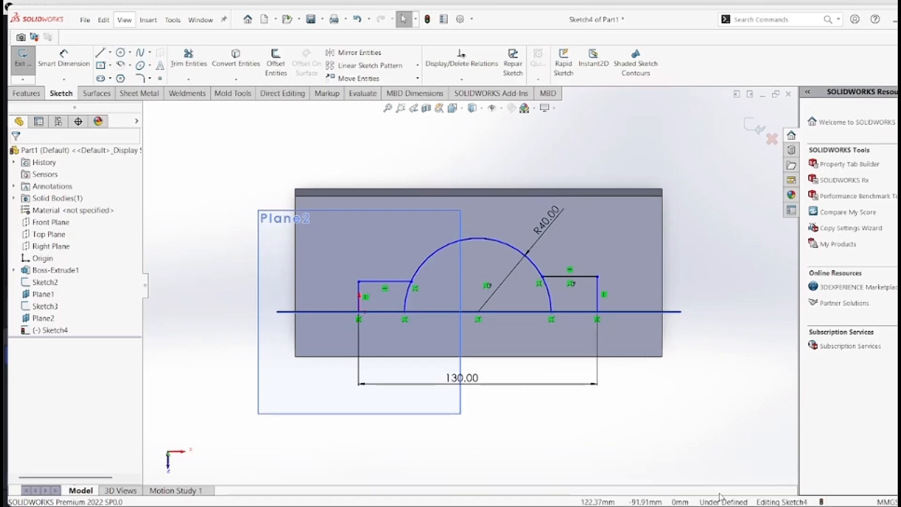
Step: Check the reference drawing and dimension the vertical line at the baseline's left end as 15 mm
{"action": "key", "text": "alt+Tab"}
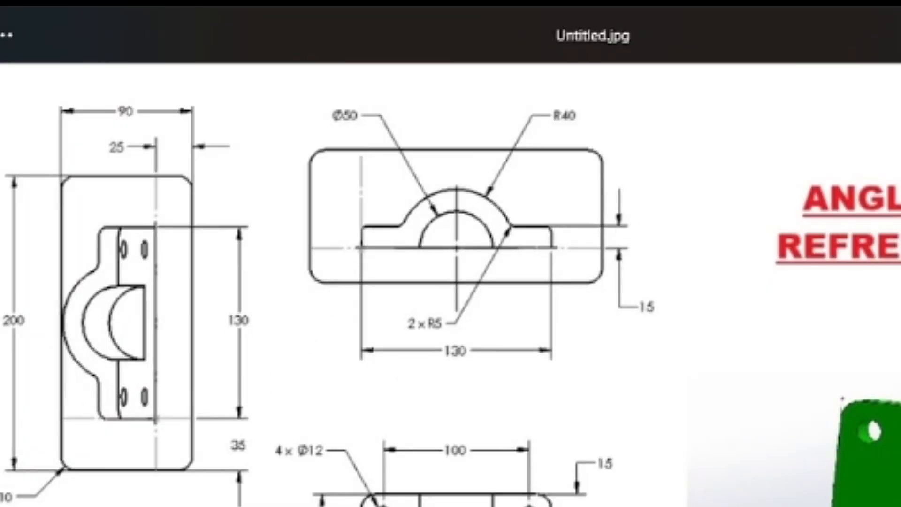
{"action": "key", "text": "alt+Tab"}
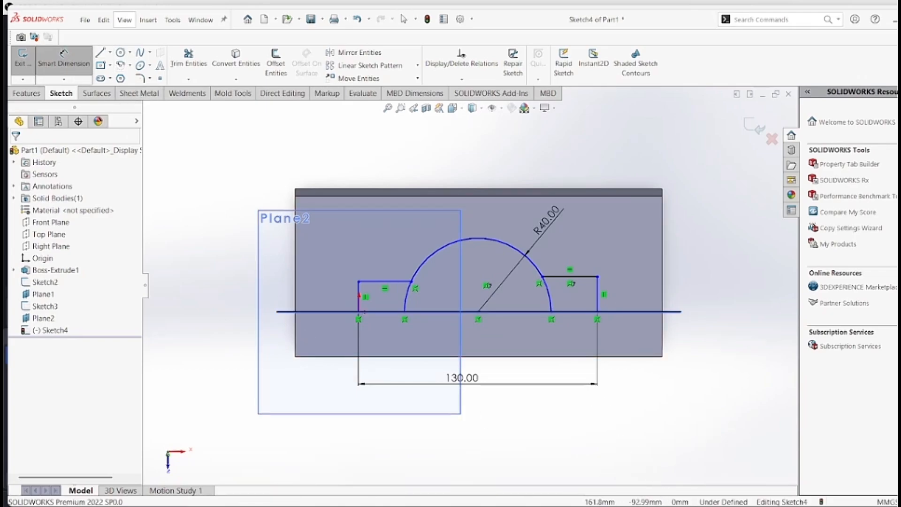
{"action": "key", "text": "alt+Tab"}
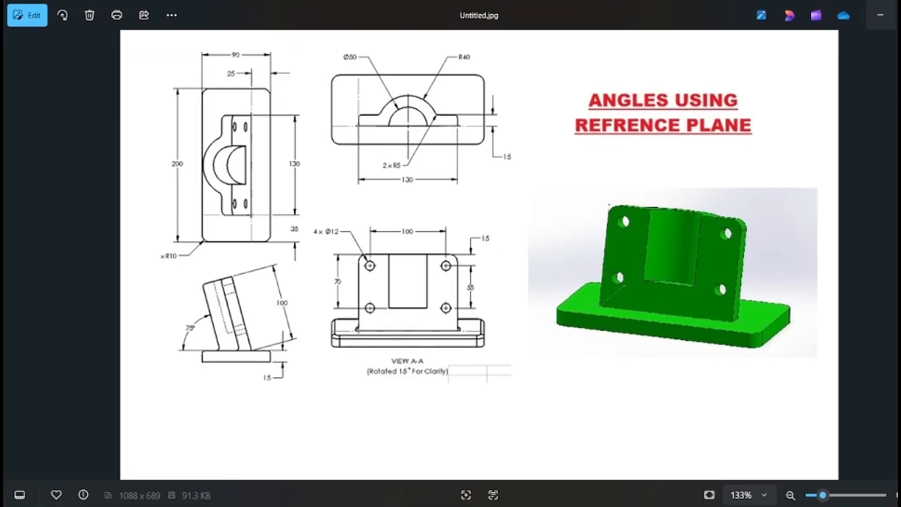
{"action": "key", "text": "alt+Tab"}
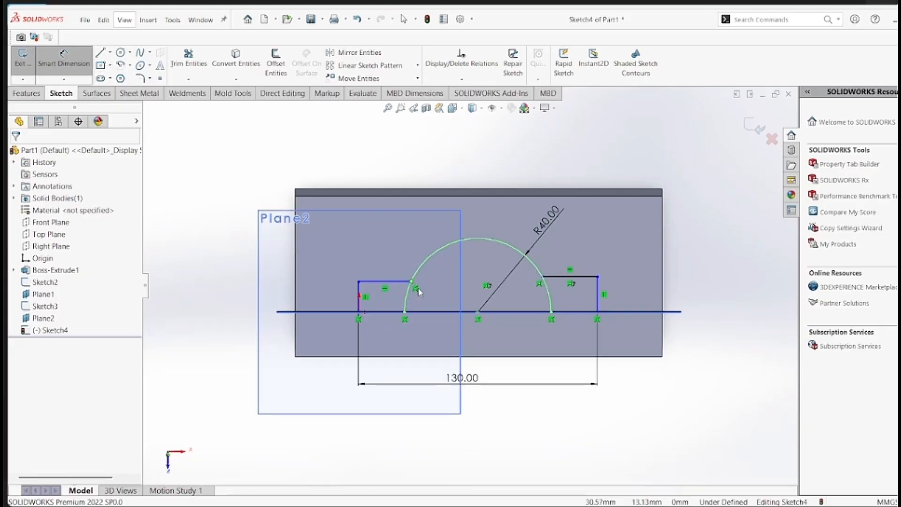
{"action": "left_click", "coordinate": [363, 304]}
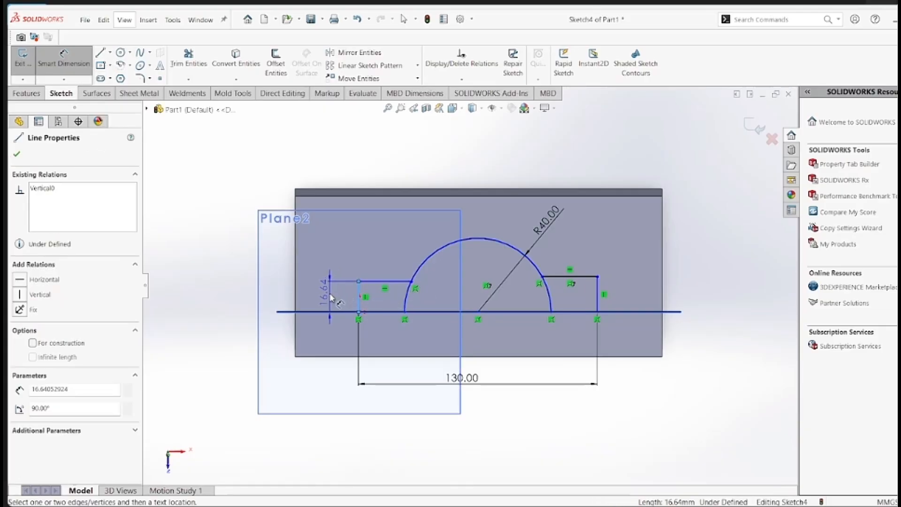
{"action": "left_click", "coordinate": [330, 295]}
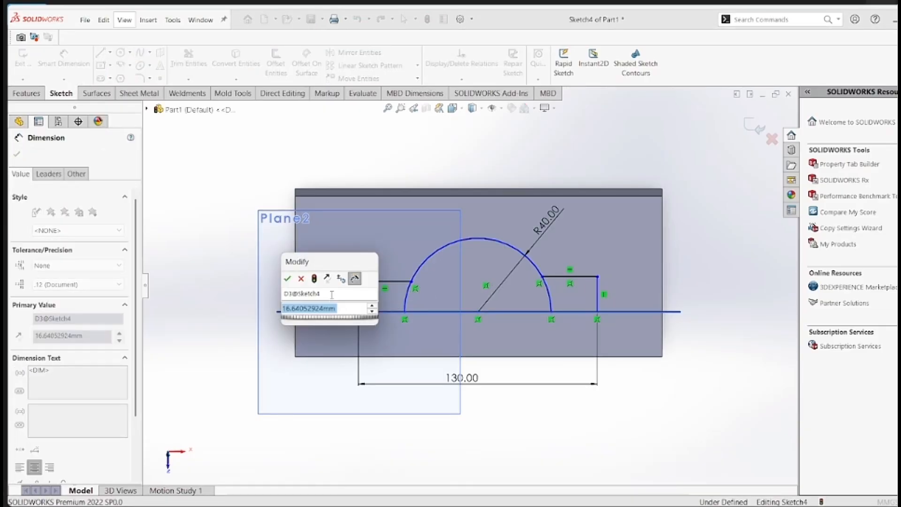
{"action": "type", "text": "15"}
{"action": "key", "text": "Return"}
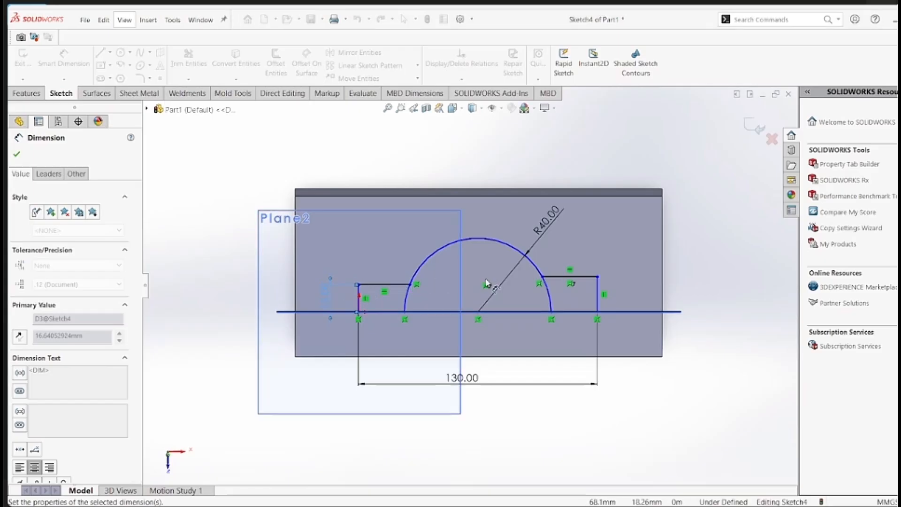
Step: Try to dimension the vertical line at the baseline's right end and the horizontal line joining it to the arc
{"action": "left_click", "coordinate": [598, 297]}
{"action": "left_click", "coordinate": [634, 294]}
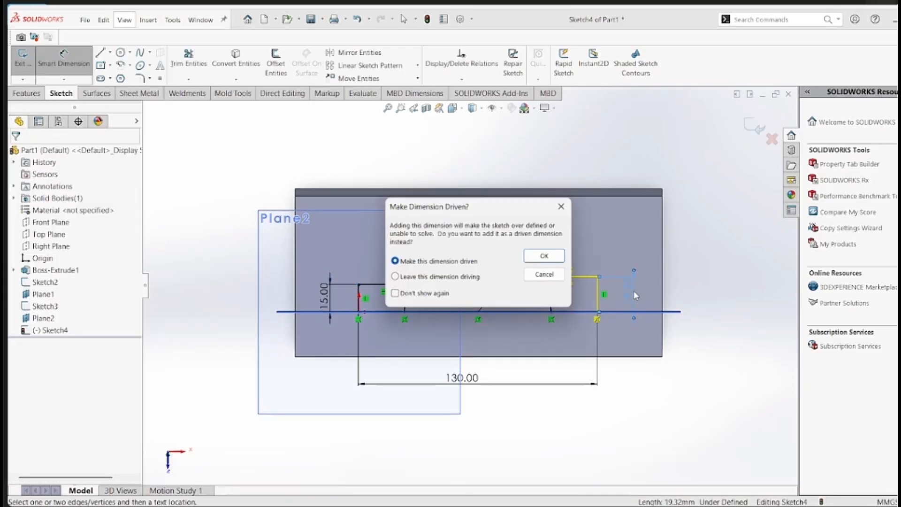
{"action": "left_click", "coordinate": [565, 205]}
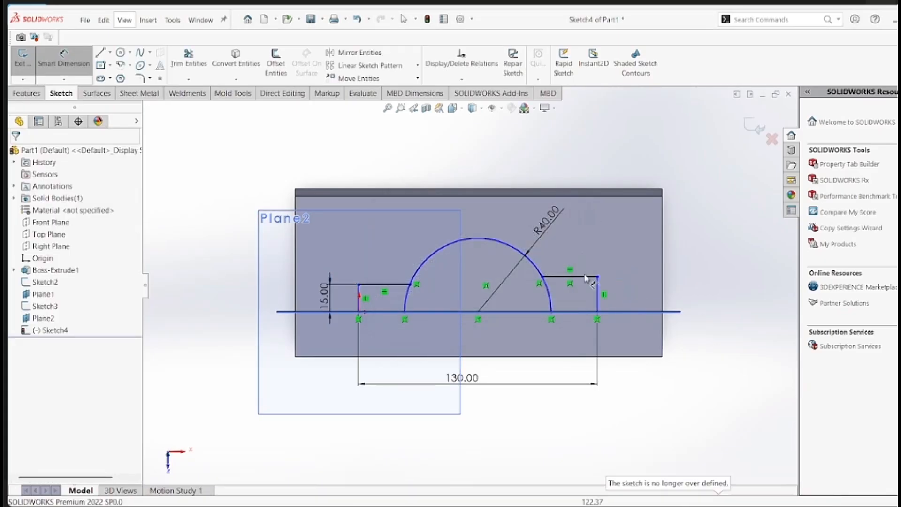
{"action": "left_click", "coordinate": [560, 278]}
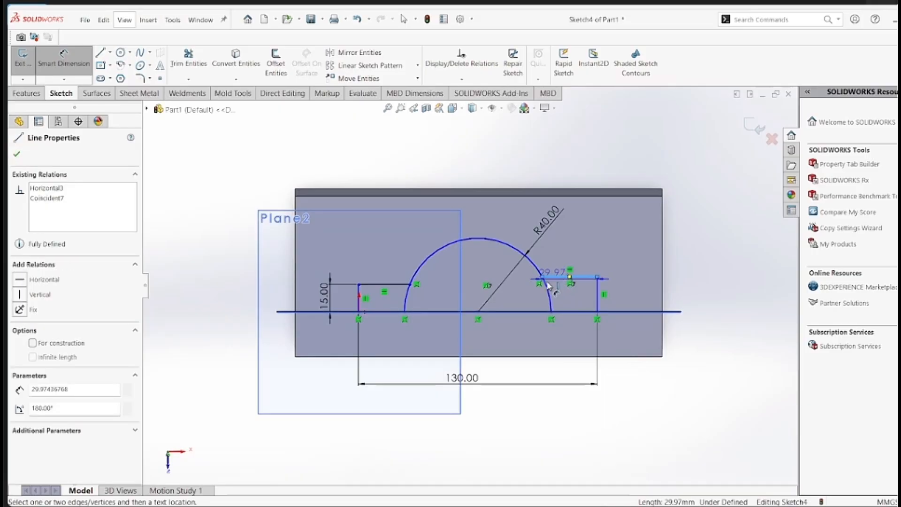
{"action": "key", "text": "Escape"}
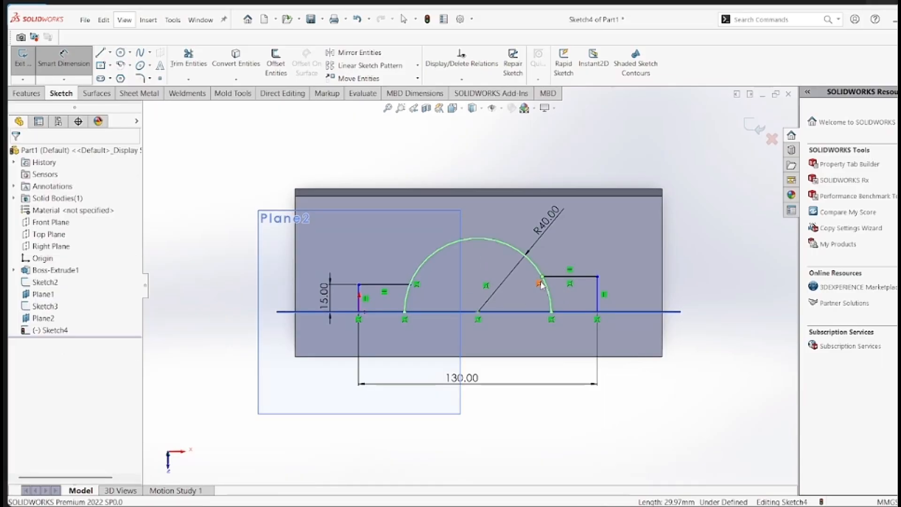
Step: Undo the left height dimension and the horizontal and vertical lines at the baseline's right end
{"action": "key", "text": "ctrl+z"}
{"action": "key", "text": "ctrl+z"}
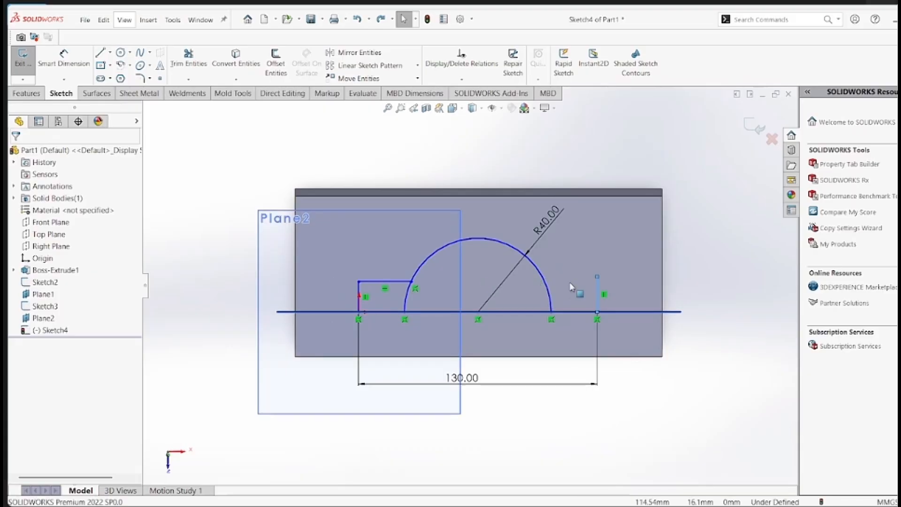
{"action": "key", "text": "ctrl+z"}
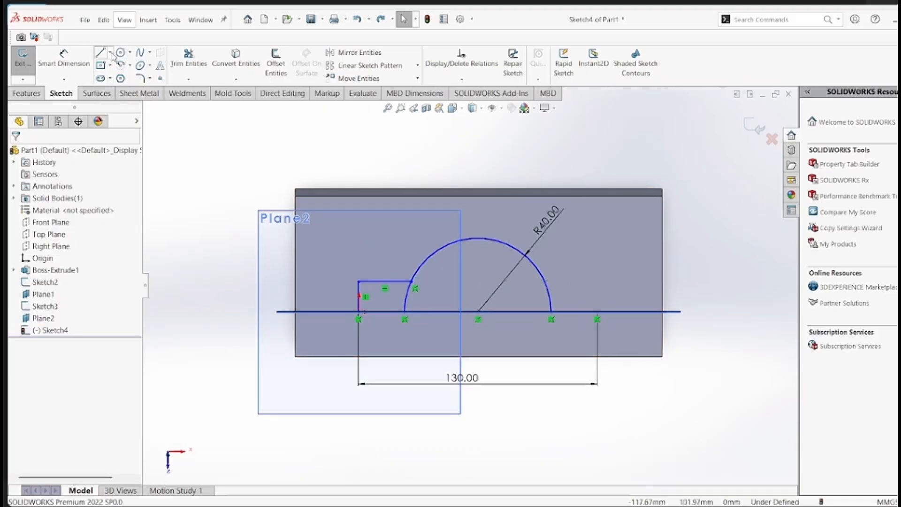
Step: Draw a vertical centerline from the arc's center up past the top of the arc
{"action": "left_click", "coordinate": [110, 52]}
{"action": "left_click", "coordinate": [121, 76]}
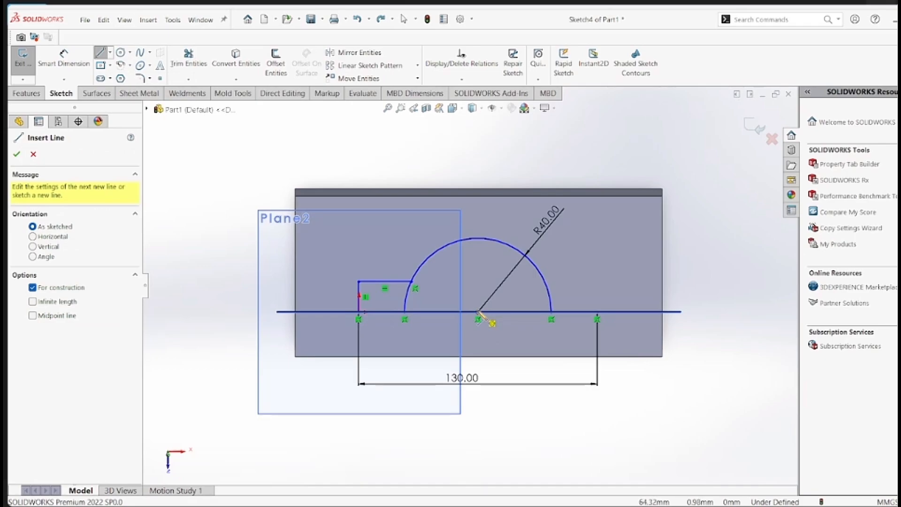
{"action": "left_click", "coordinate": [477, 311]}
{"action": "left_click", "coordinate": [478, 210]}
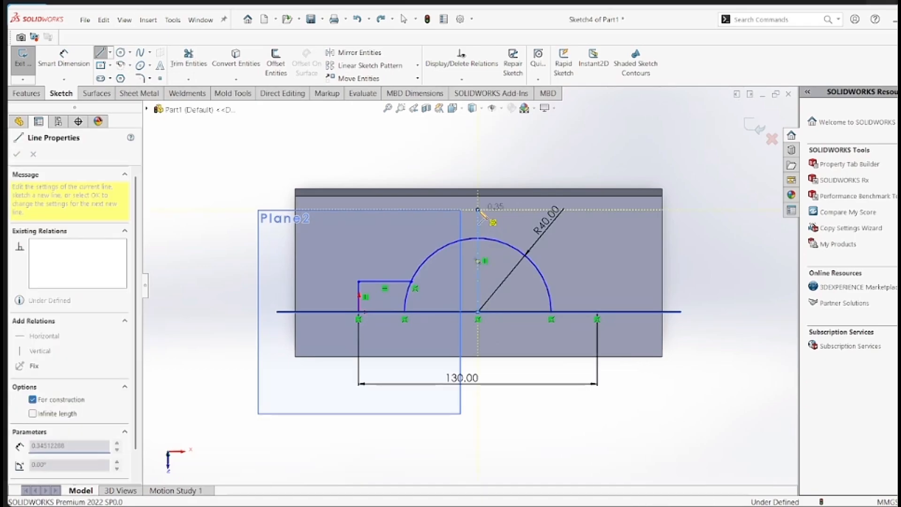
{"action": "key", "text": "Escape"}
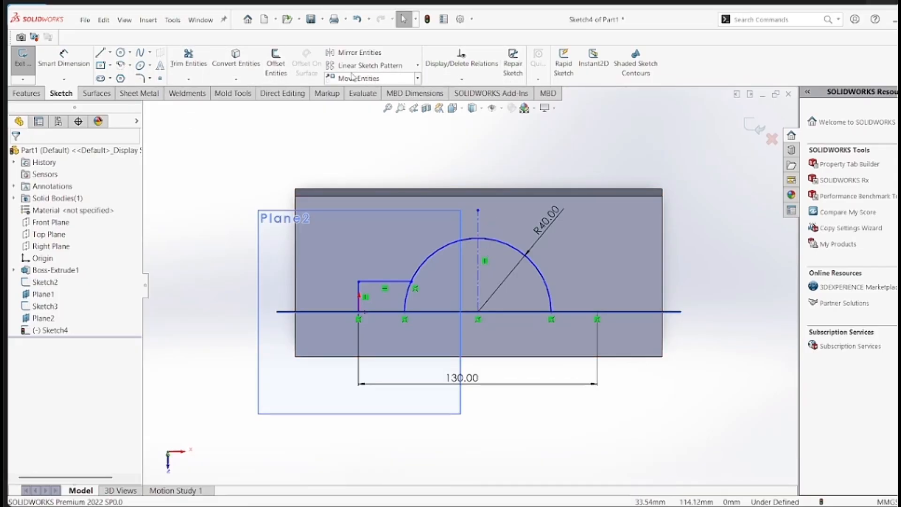
Step: Mirror the left horizontal and vertical lines about the vertical centerline
{"action": "left_click", "coordinate": [356, 53]}
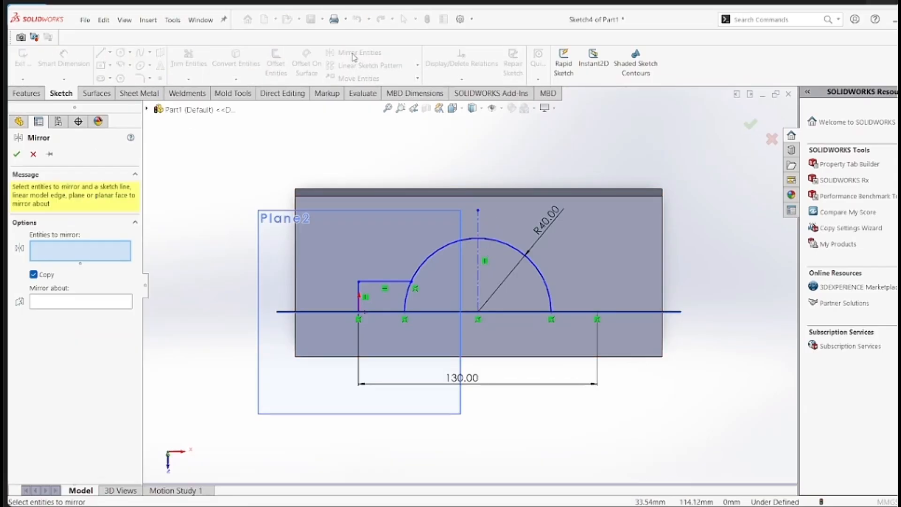
{"action": "left_click", "coordinate": [377, 283]}
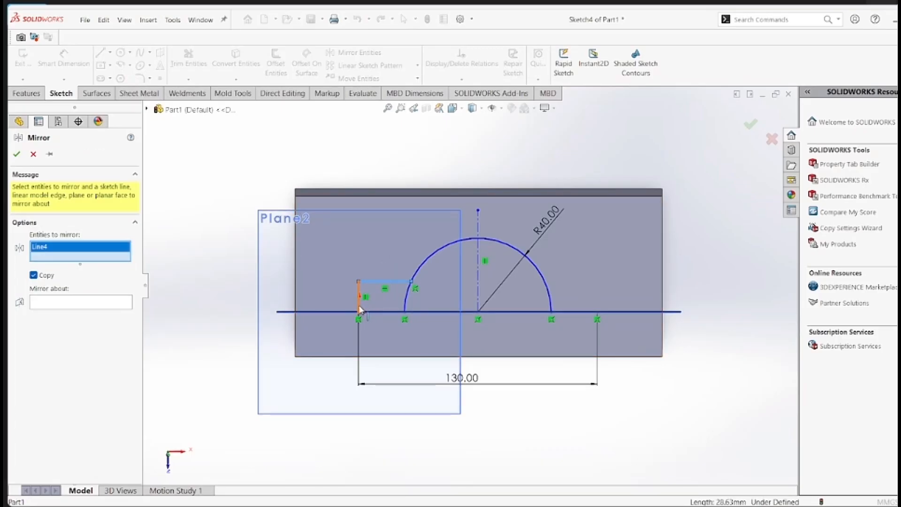
{"action": "left_click", "coordinate": [359, 307]}
{"action": "left_click", "coordinate": [97, 313]}
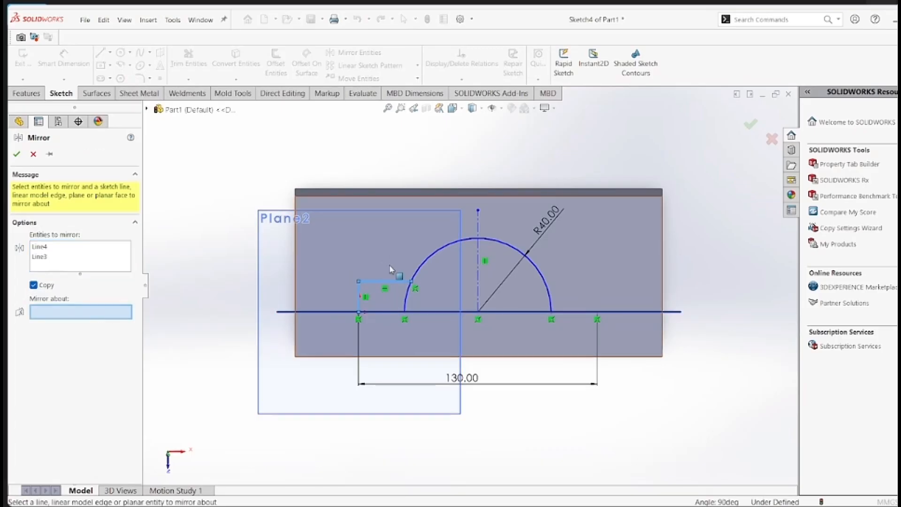
{"action": "left_click", "coordinate": [478, 280]}
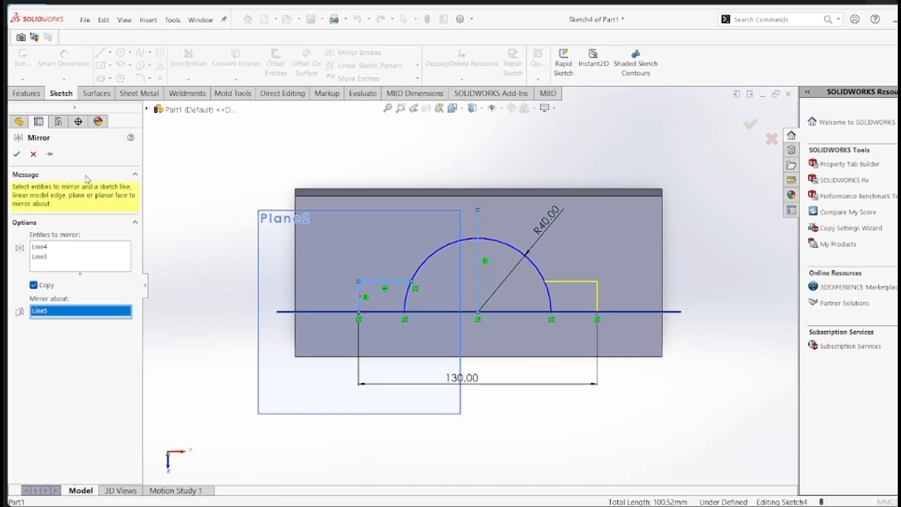
{"action": "left_click", "coordinate": [16, 155]}
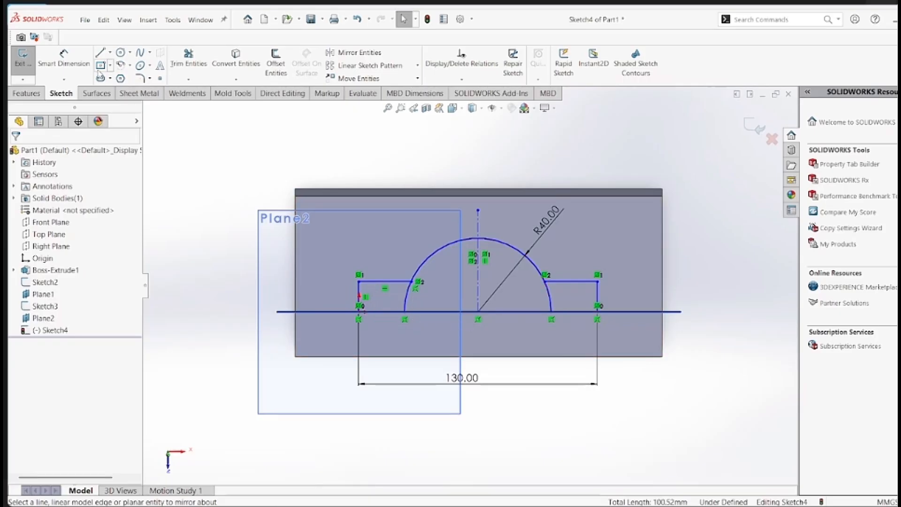
Step: Dimension the mirrored vertical line at the baseline's right end as 15 mm
{"action": "left_click", "coordinate": [64, 60]}
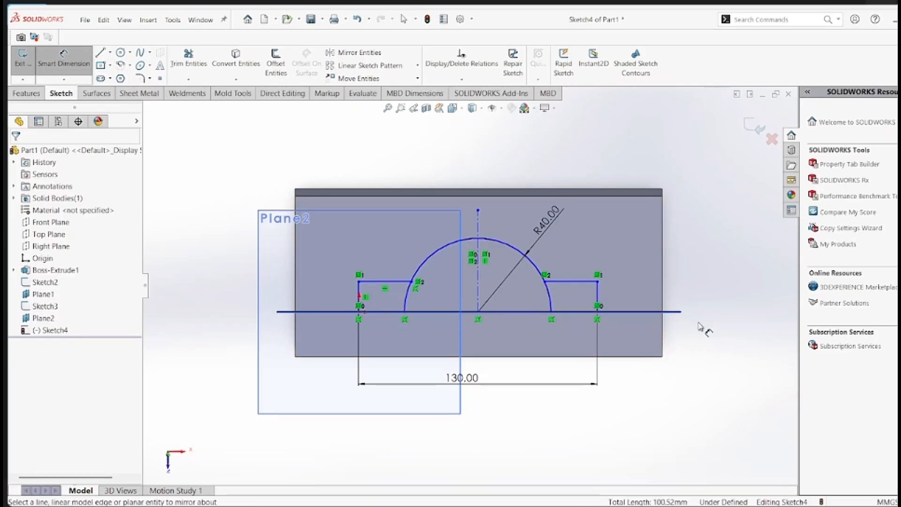
{"action": "left_click", "coordinate": [597, 298]}
{"action": "left_click", "coordinate": [641, 300]}
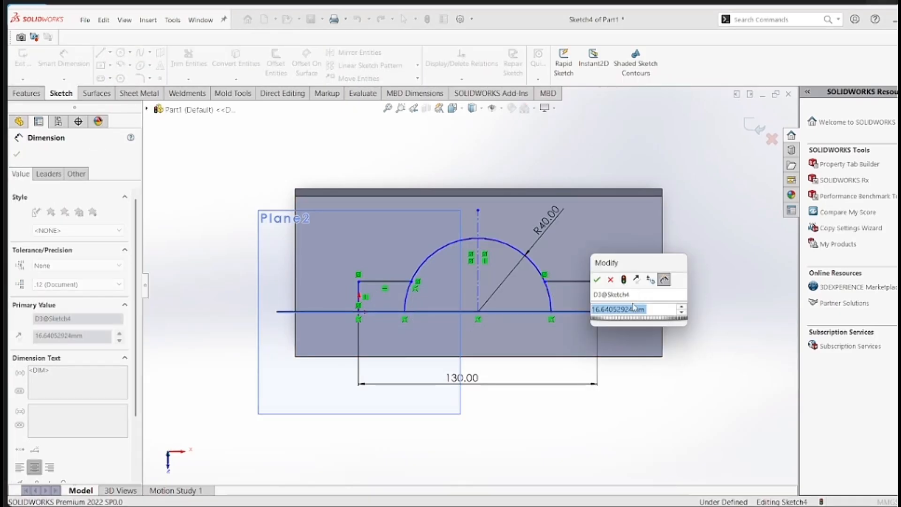
{"action": "type", "text": "15"}
{"action": "key", "text": "Return"}
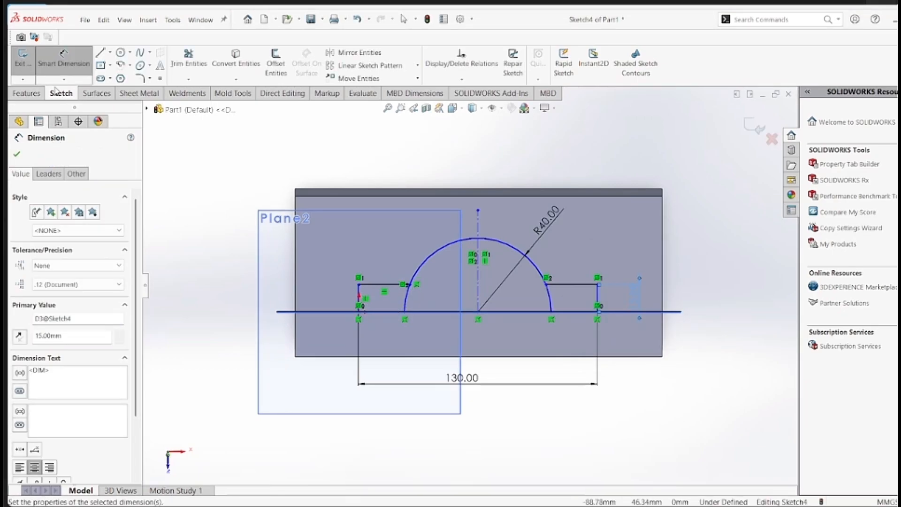
{"action": "left_click", "coordinate": [17, 153]}
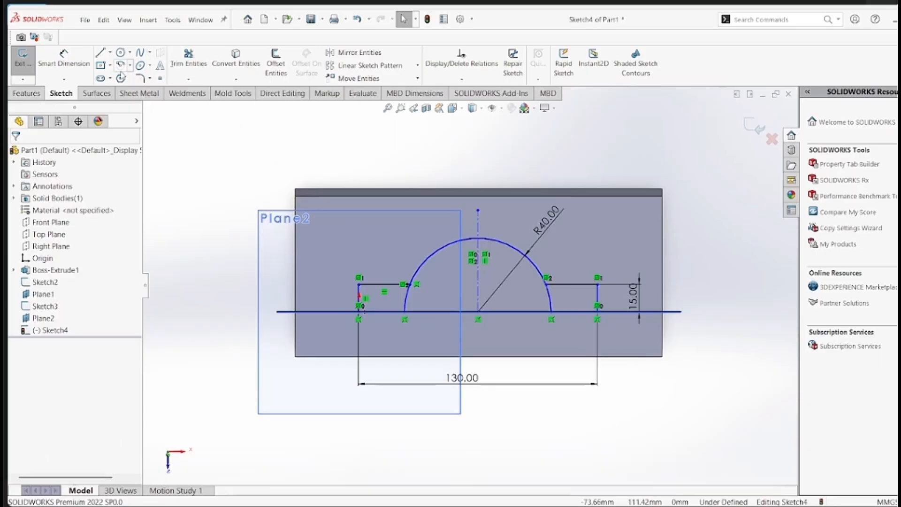
Step: Try to trim the middle section of the baseline enclosed by the arc
{"action": "left_click", "coordinate": [188, 58]}
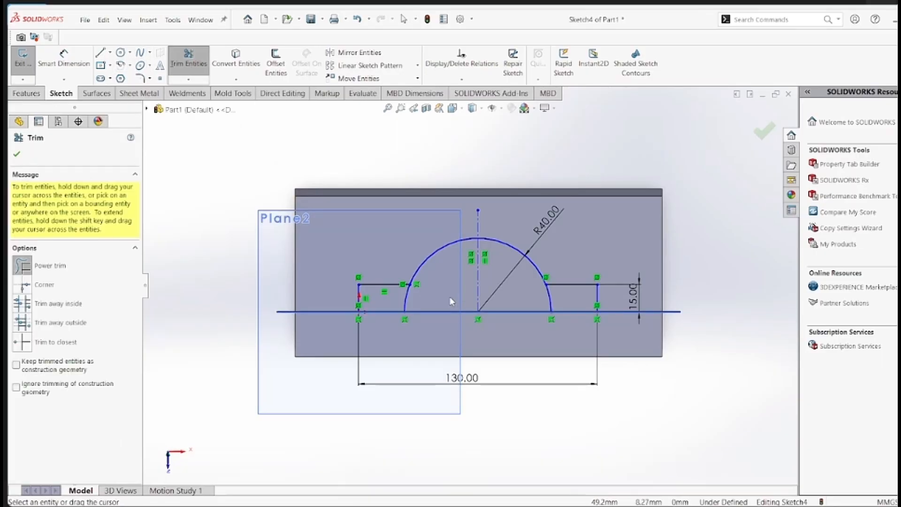
{"action": "mouse_move", "coordinate": [444, 298]}
{"action": "left_mouse_down"}
{"action": "mouse_move", "coordinate": [456, 328]}
{"action": "mouse_move", "coordinate": [451, 321]}
{"action": "left_mouse_up"}
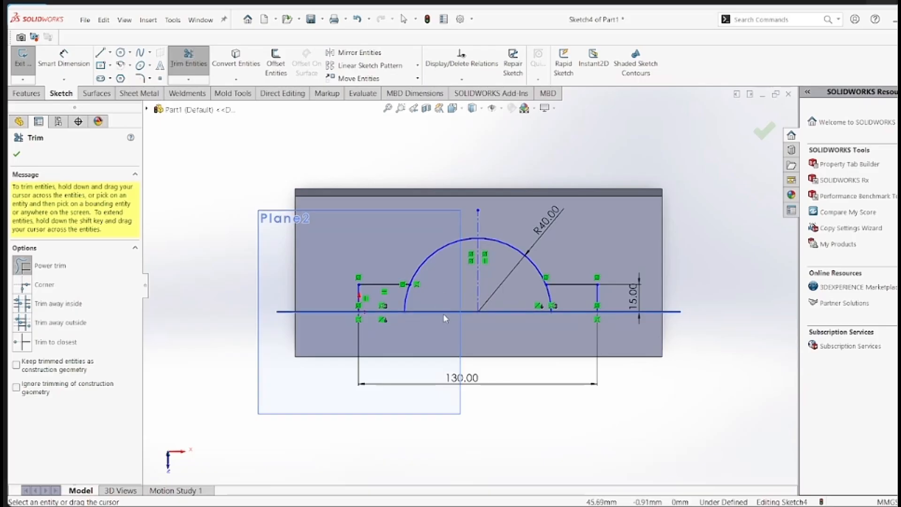
{"action": "key", "text": "Escape"}
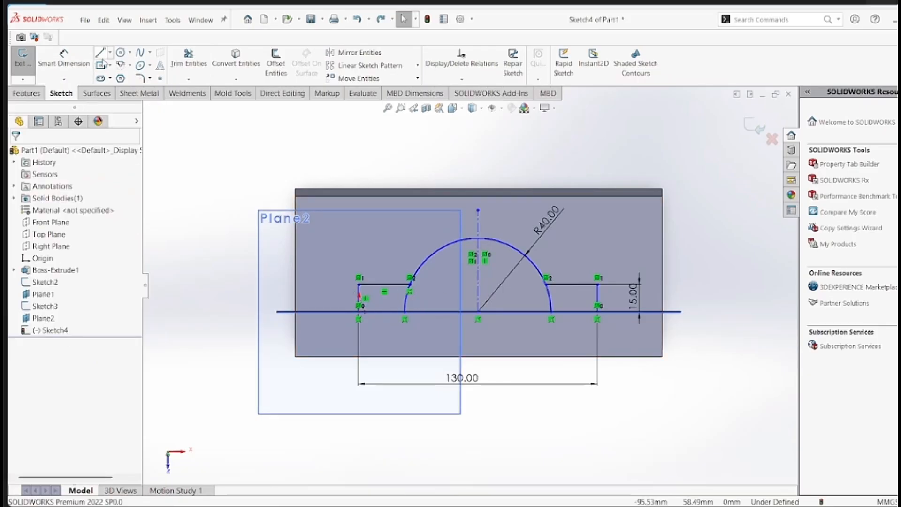
Step: Trim both lower ends of the arc between the horizontal lines and the baseline
{"action": "left_click", "coordinate": [188, 57]}
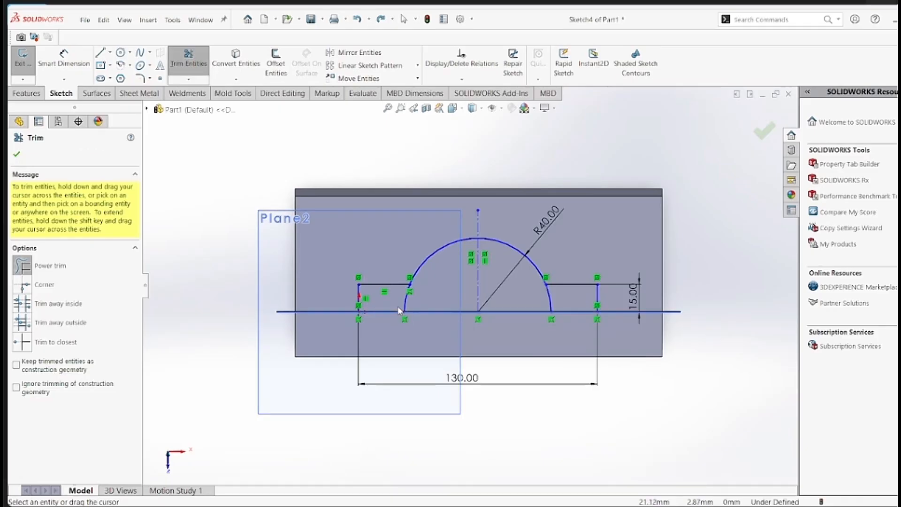
{"action": "left_click_drag", "start_coordinate": [406, 303], "coordinate": [558, 301]}
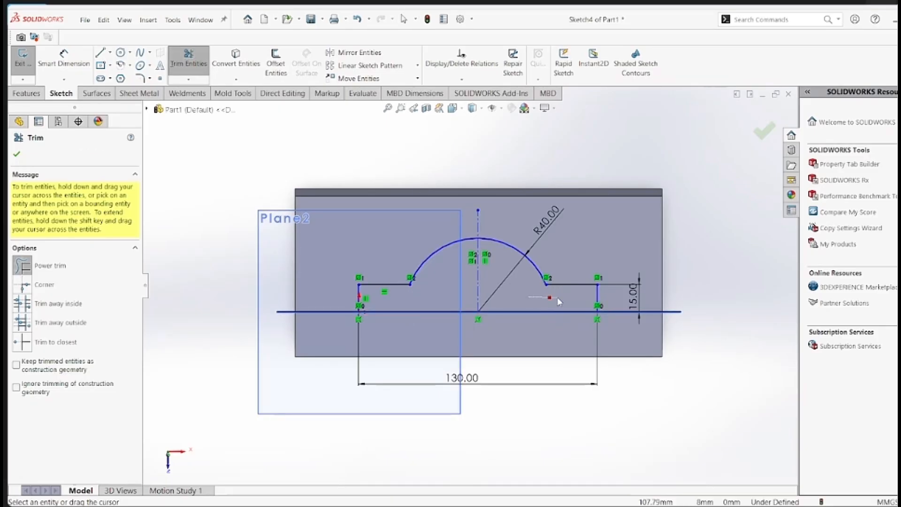
Step: Dimension the distance from the base plate's left edge to the profile's left vertical line as 35 mm
{"action": "left_click", "coordinate": [79, 67]}
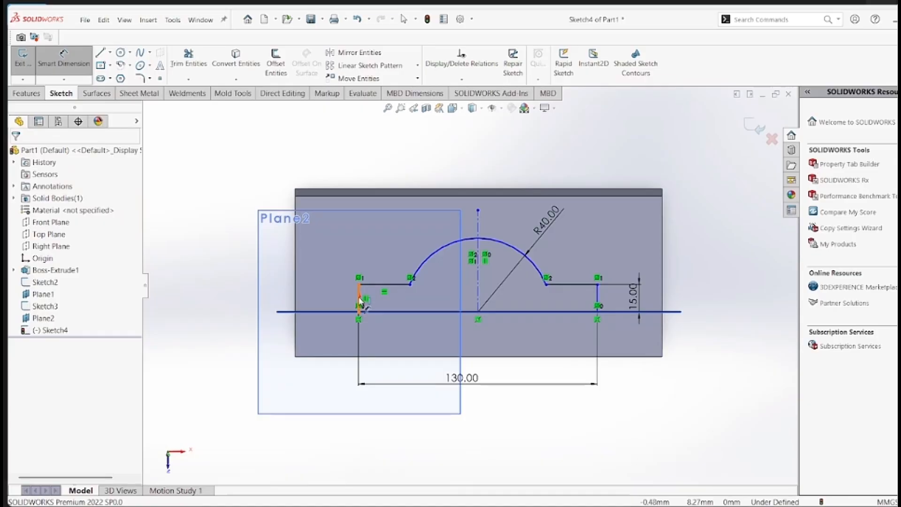
{"action": "left_click", "coordinate": [359, 299]}
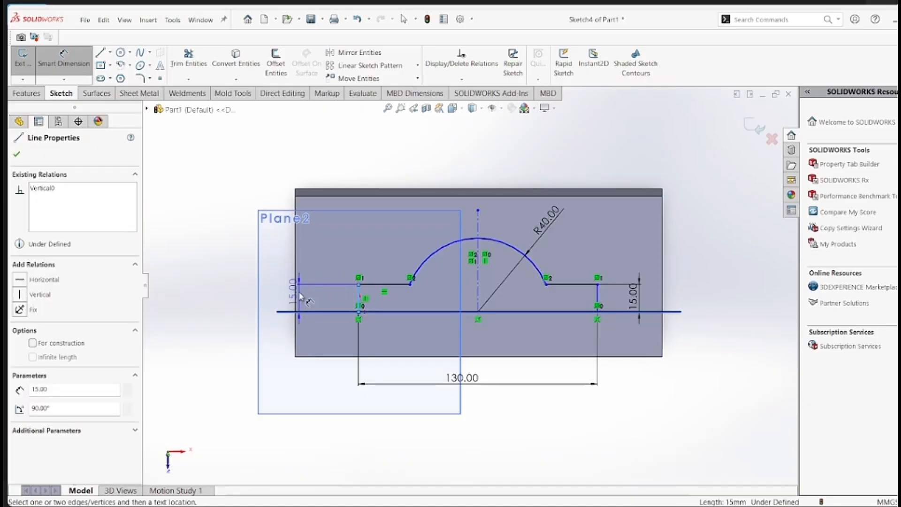
{"action": "left_click", "coordinate": [295, 297]}
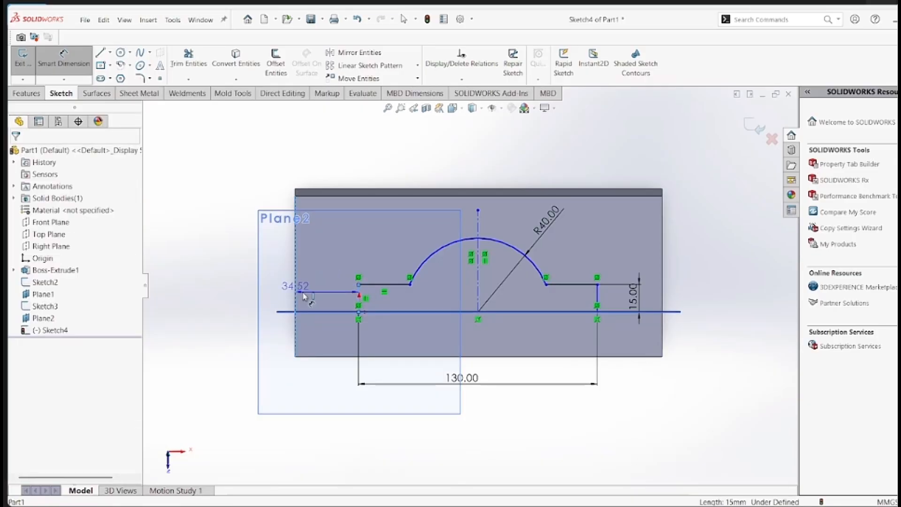
{"action": "left_click", "coordinate": [320, 265]}
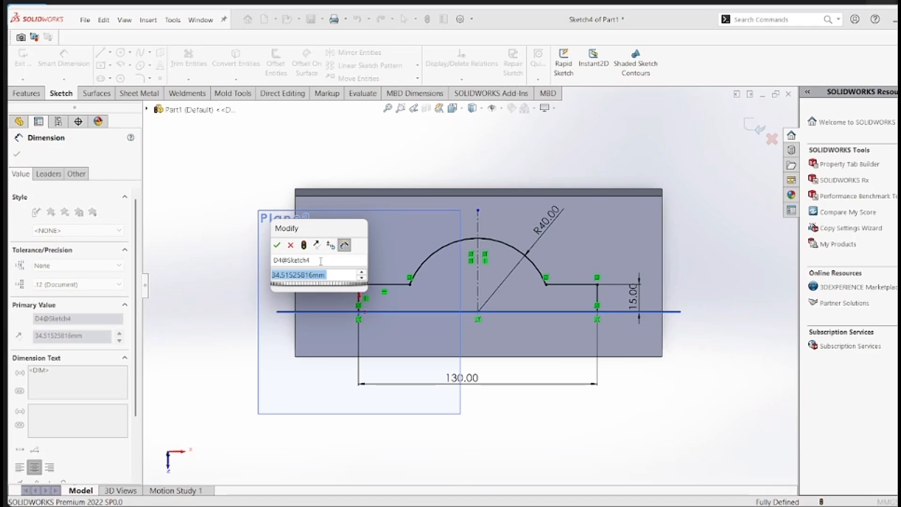
{"action": "type", "text": "35"}
{"action": "key", "text": "Return"}
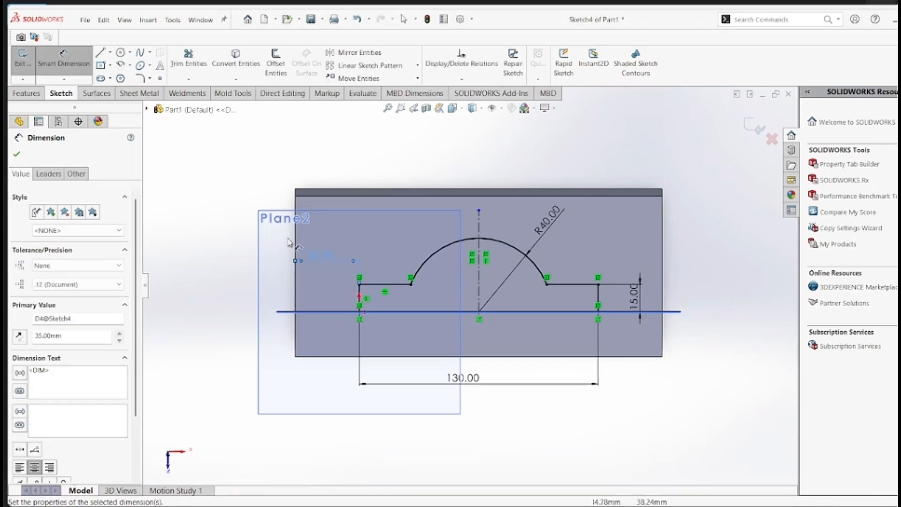
Step: Finish the profile sketch and extrude it in the reversed direction with the Up To Next end condition, merged with the base plate
{"action": "left_click", "coordinate": [16, 154]}
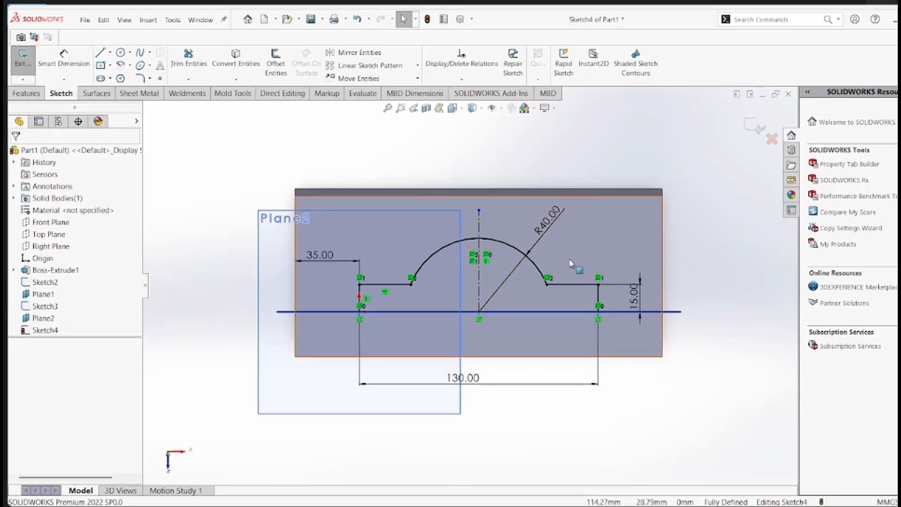
{"action": "left_click", "coordinate": [750, 130]}
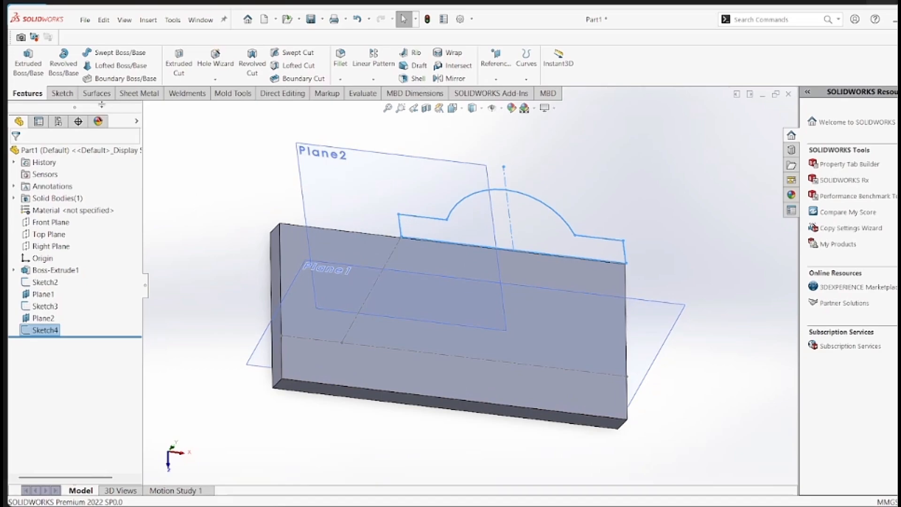
{"action": "left_click", "coordinate": [26, 75]}
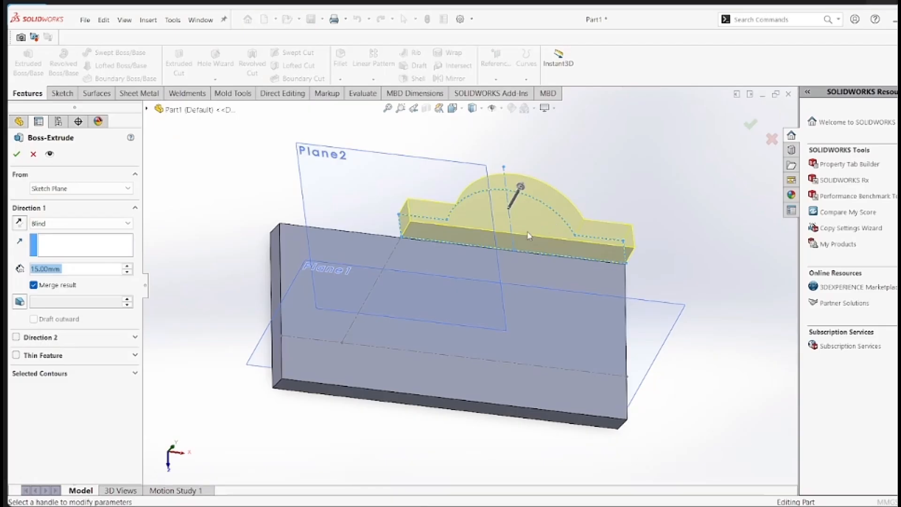
{"action": "left_click", "coordinate": [67, 224]}
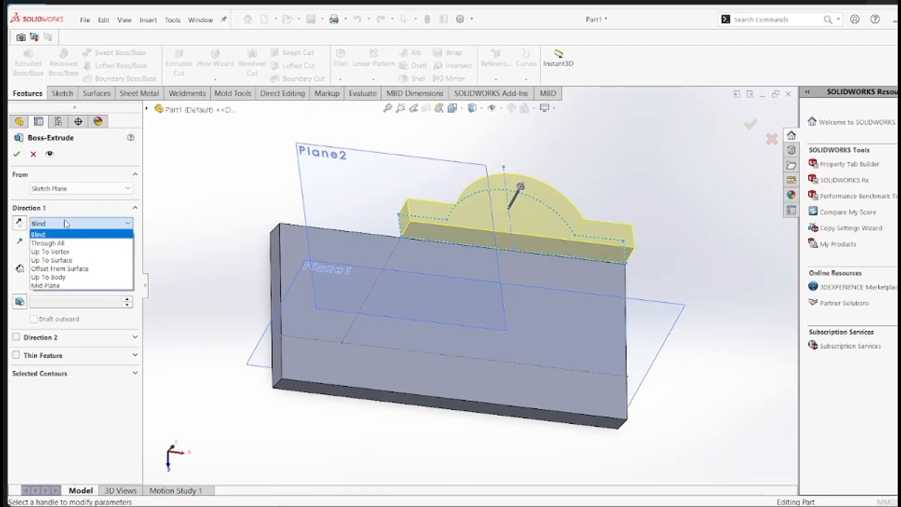
{"action": "left_click", "coordinate": [69, 279]}
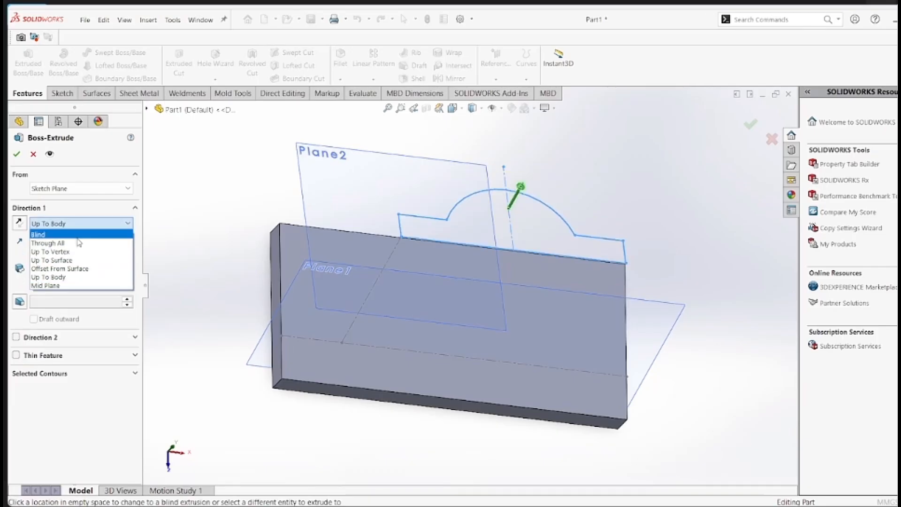
{"action": "left_click", "coordinate": [19, 223]}
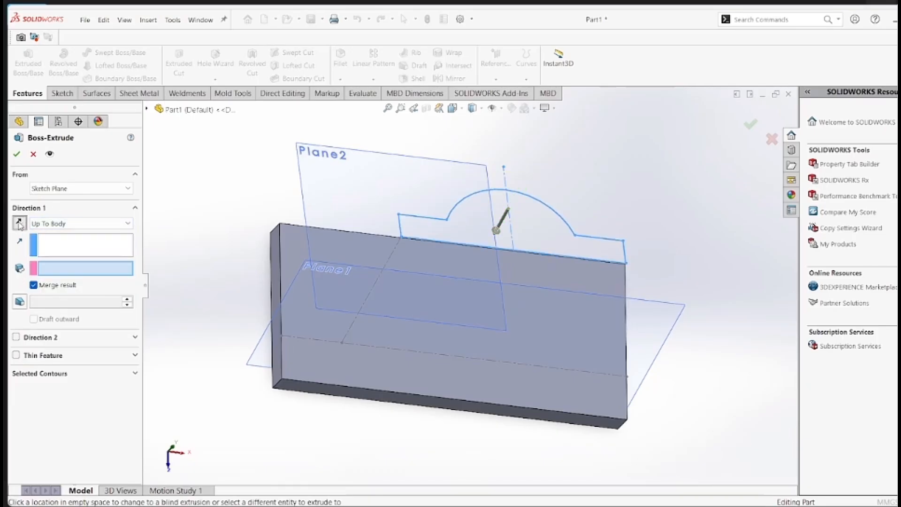
{"action": "left_click", "coordinate": [125, 224]}
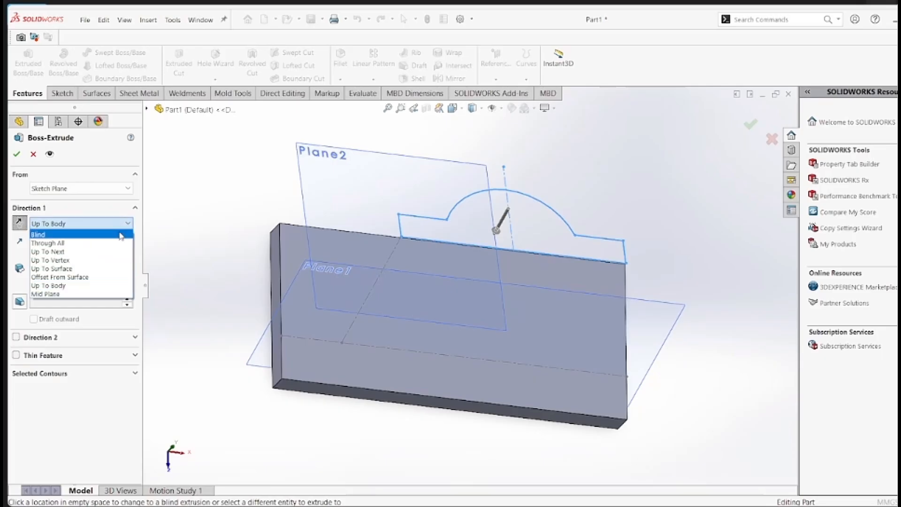
{"action": "left_click", "coordinate": [114, 252]}
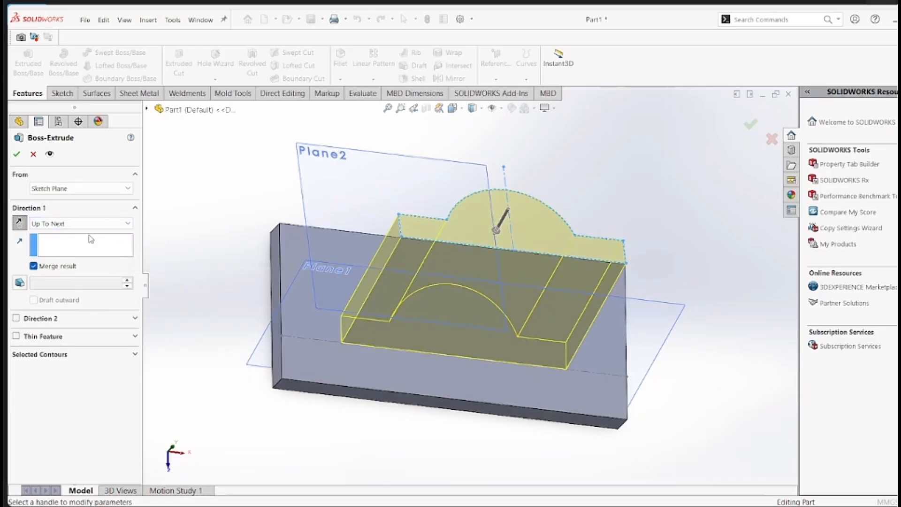
{"action": "left_click", "coordinate": [17, 154]}
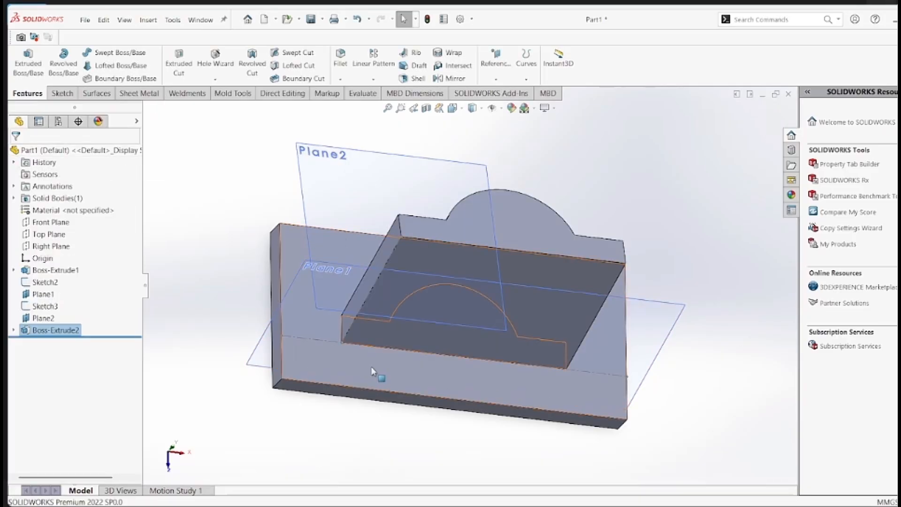
{"action": "middle_click_drag", "start_coordinate": [372, 371], "coordinate": [386, 416]}
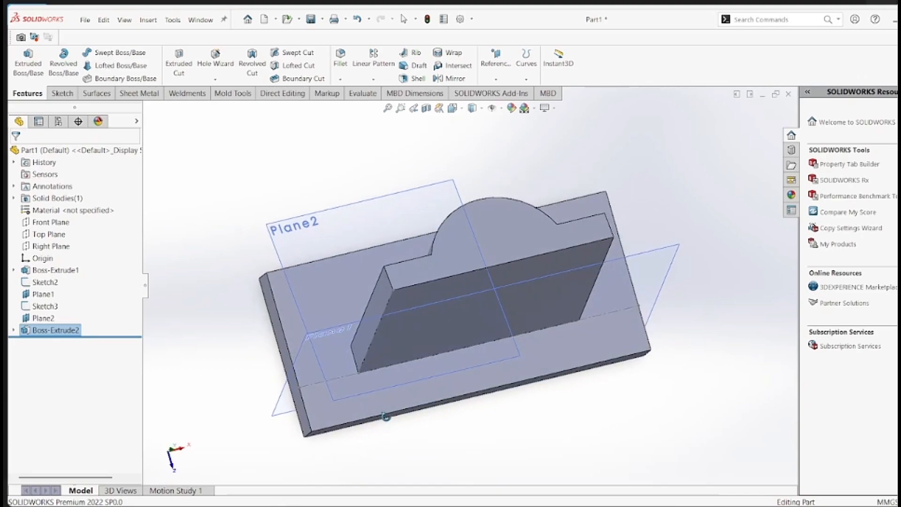
{"action": "mouse_move", "coordinate": [722, 432]}
{"action": "middle_mouse_down"}
{"action": "mouse_move", "coordinate": [683, 446]}
{"action": "mouse_move", "coordinate": [690, 457]}
{"action": "mouse_move", "coordinate": [726, 426]}
{"action": "mouse_move", "coordinate": [718, 415]}
{"action": "middle_mouse_up"}
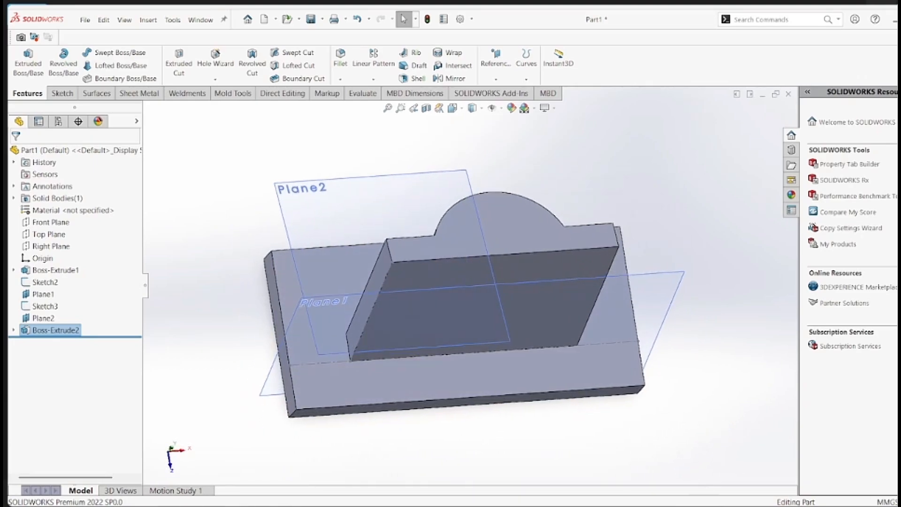
Step: On the inclined plate's upper end face, sketch a semicircular arc of about 27 mm radius centred on the straight edge's midpoint
{"action": "key", "text": "alt+Tab"}
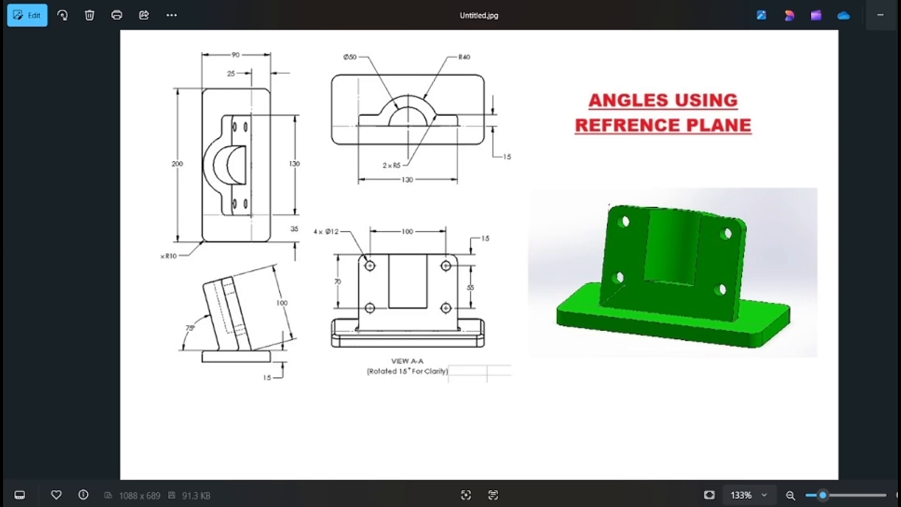
{"action": "left_click", "coordinate": [722, 483]}
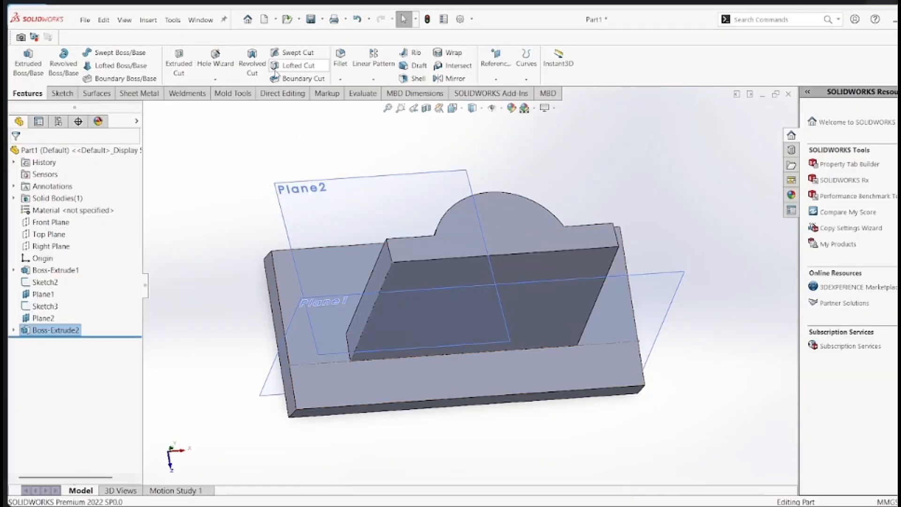
{"action": "left_click", "coordinate": [484, 242]}
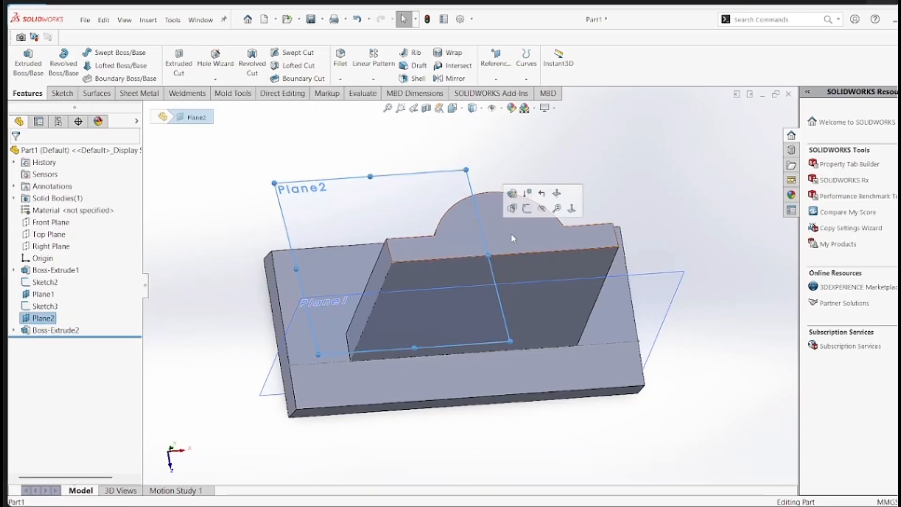
{"action": "left_click", "coordinate": [529, 220]}
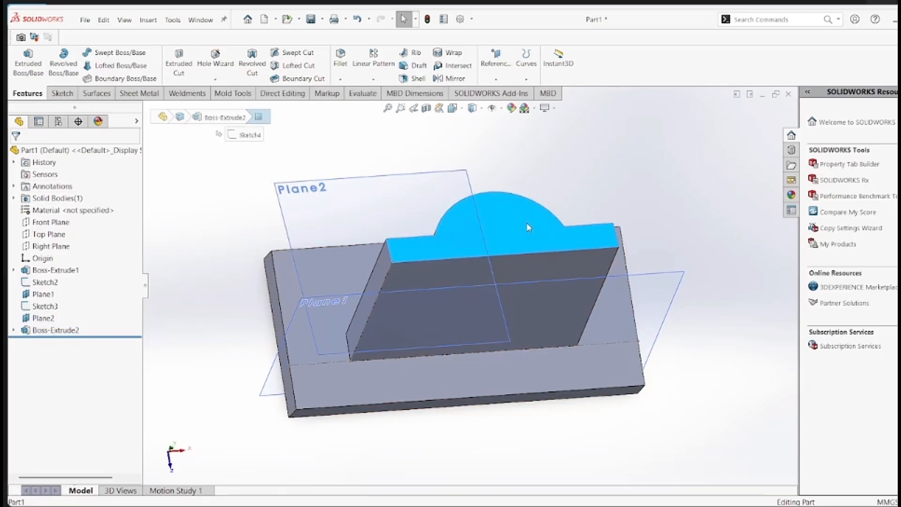
{"action": "left_click", "coordinate": [568, 198]}
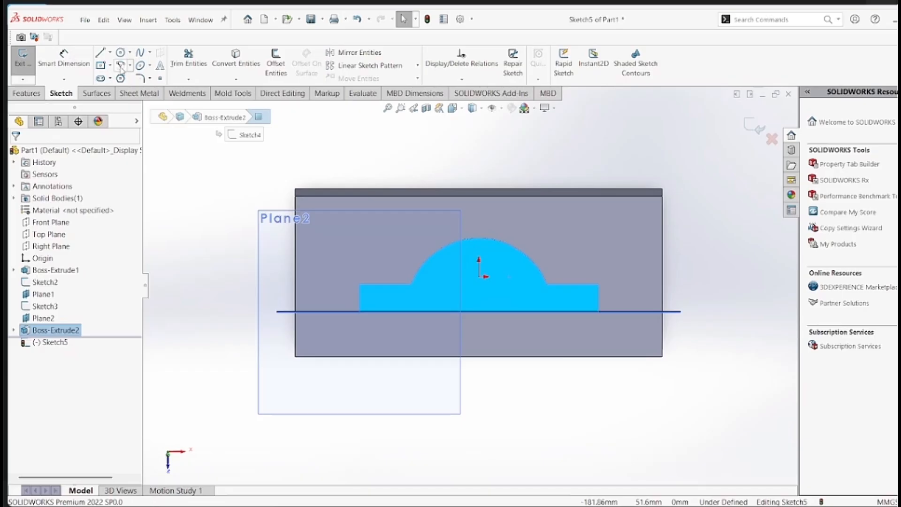
{"action": "left_click", "coordinate": [121, 66]}
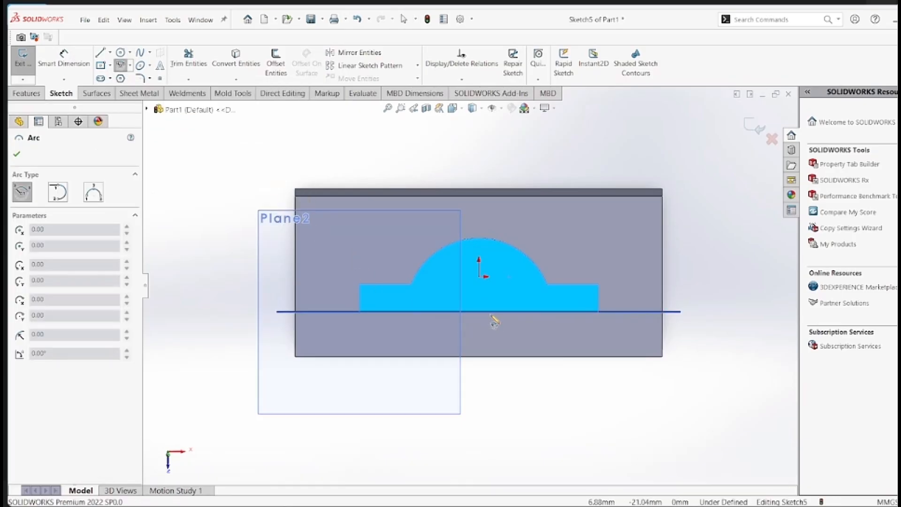
{"action": "left_click", "coordinate": [479, 311]}
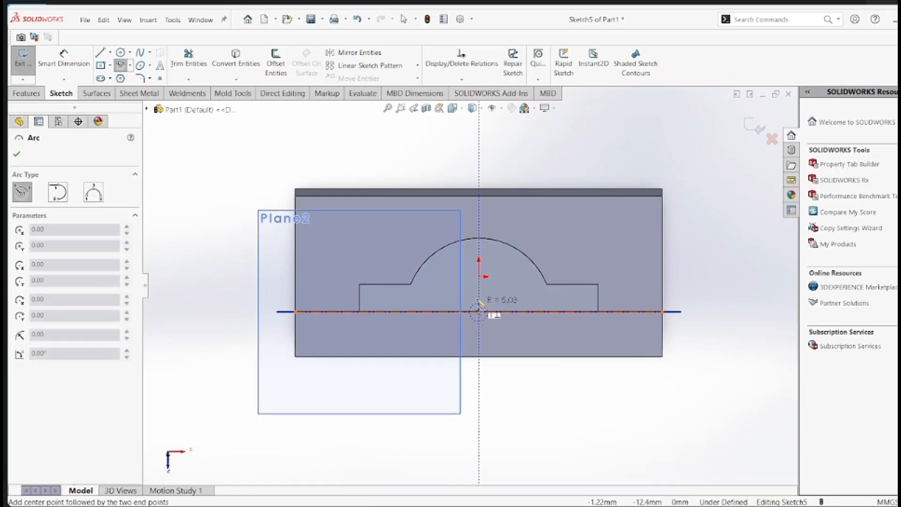
{"action": "left_click", "coordinate": [430, 312]}
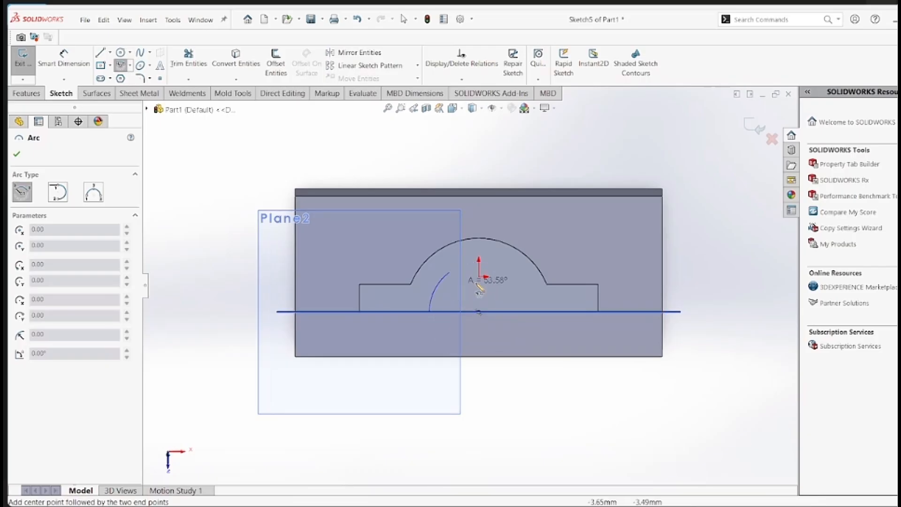
{"action": "left_click", "coordinate": [529, 313]}
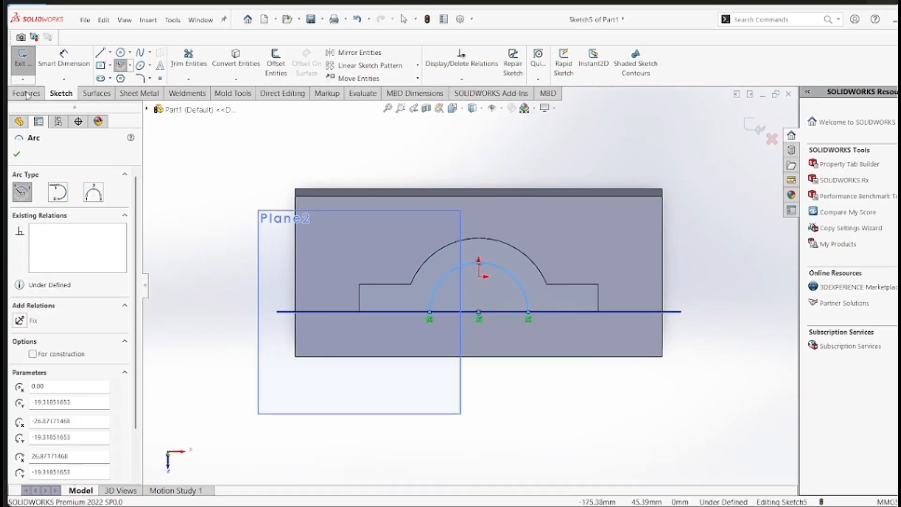
Step: Close the semicircle with a horizontal line between the arc's two endpoints
{"action": "left_click", "coordinate": [101, 54]}
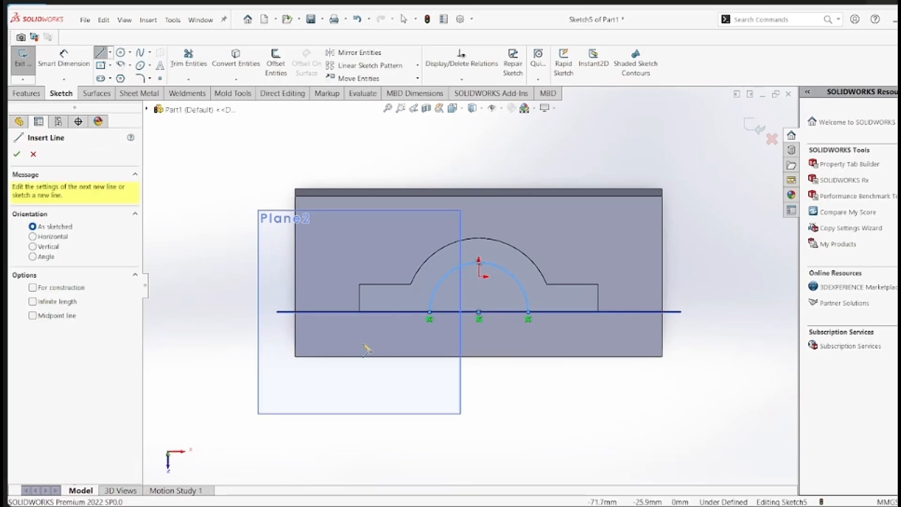
{"action": "left_click", "coordinate": [429, 312]}
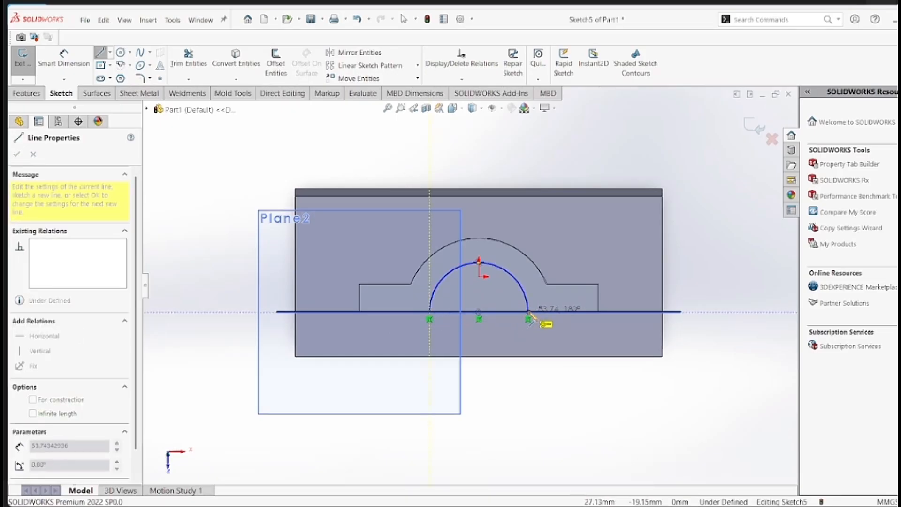
{"action": "left_click", "coordinate": [529, 311]}
{"action": "right_click", "coordinate": [589, 409]}
{"action": "left_click", "coordinate": [629, 414]}
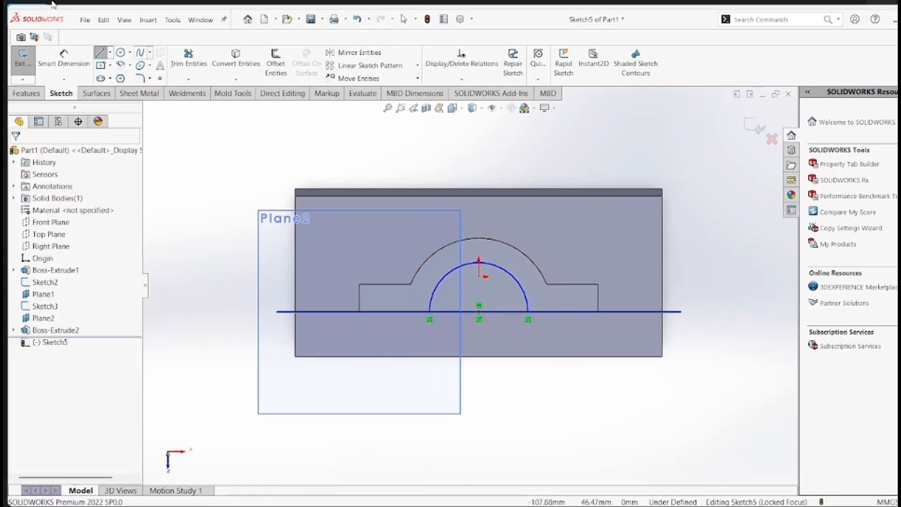
Step: Dimension the semicircle's radius as 25 mm and check it against the reference drawing
{"action": "left_click", "coordinate": [64, 58]}
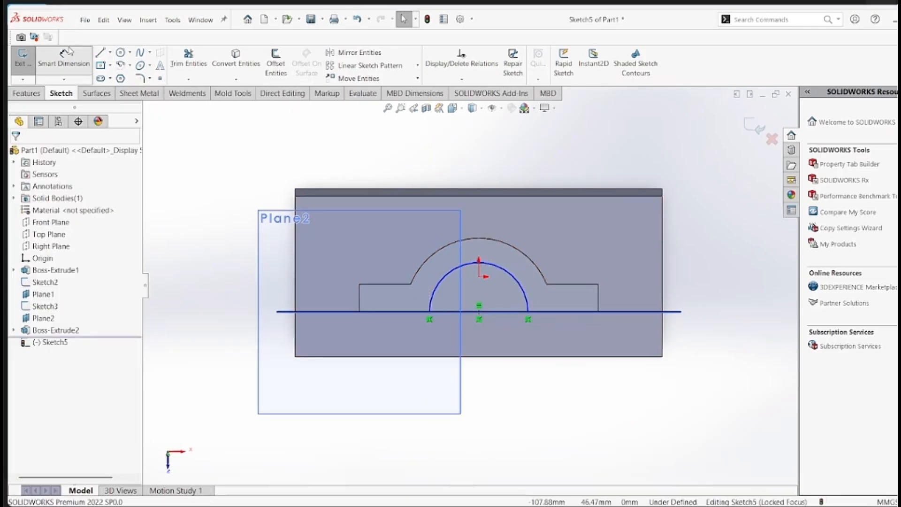
{"action": "left_click", "coordinate": [488, 263]}
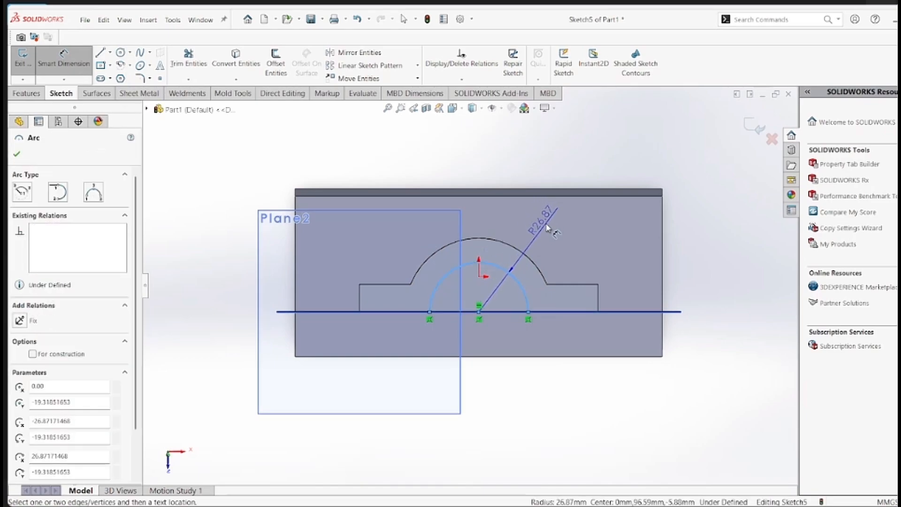
{"action": "left_click", "coordinate": [546, 229]}
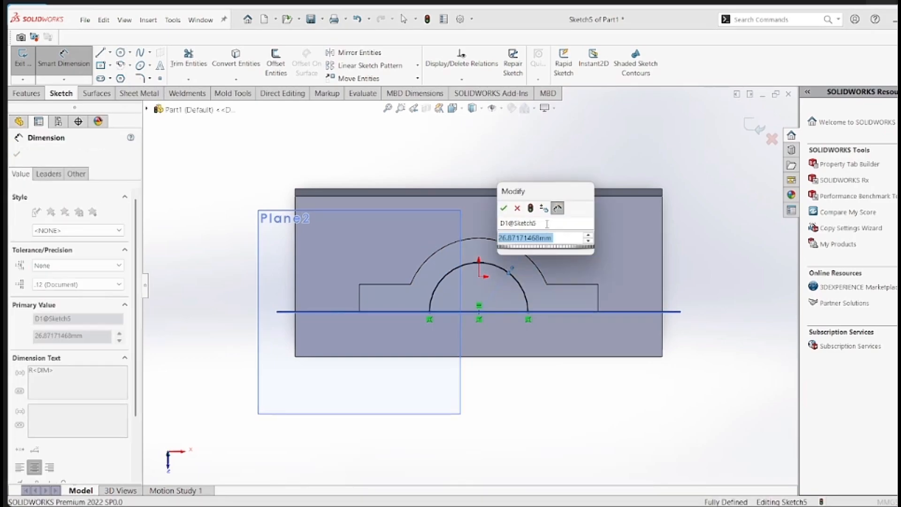
{"action": "type", "text": "25"}
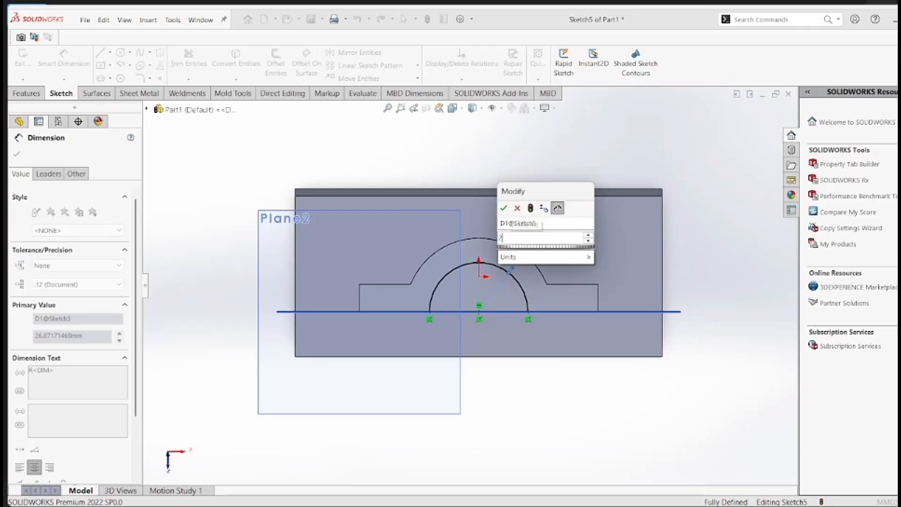
{"action": "left_click", "coordinate": [504, 208]}
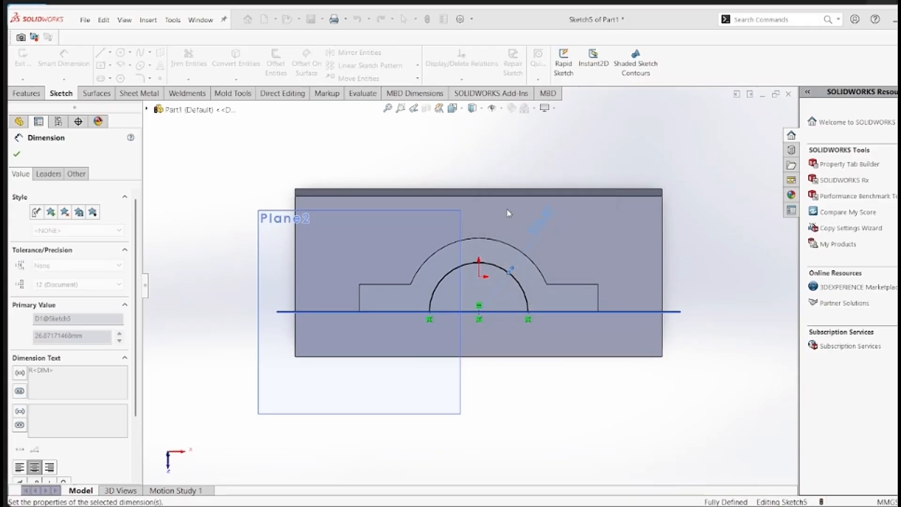
{"action": "key", "text": "alt+Tab"}
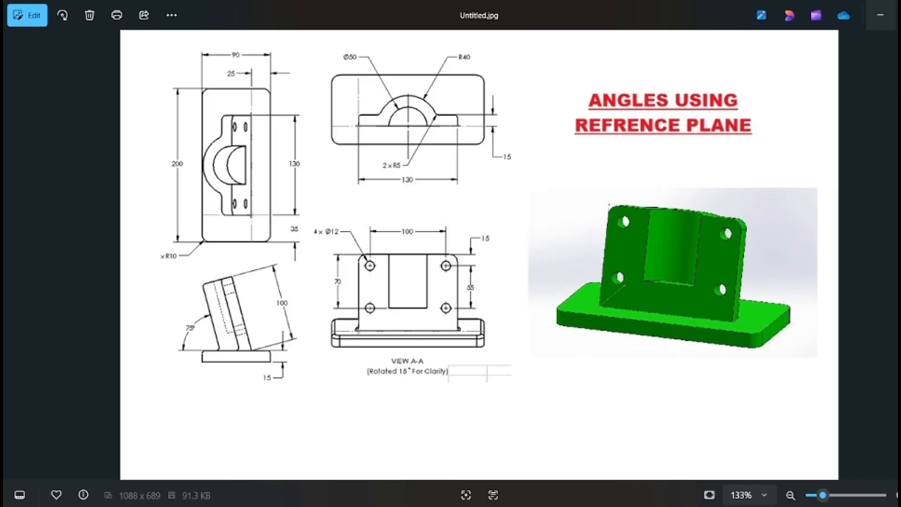
{"action": "key", "text": "alt+Tab"}
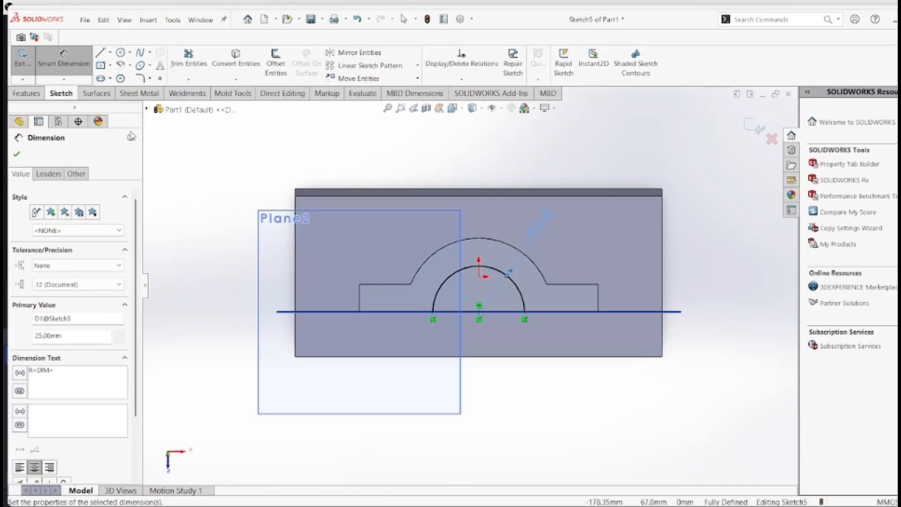
{"action": "left_click", "coordinate": [17, 154]}
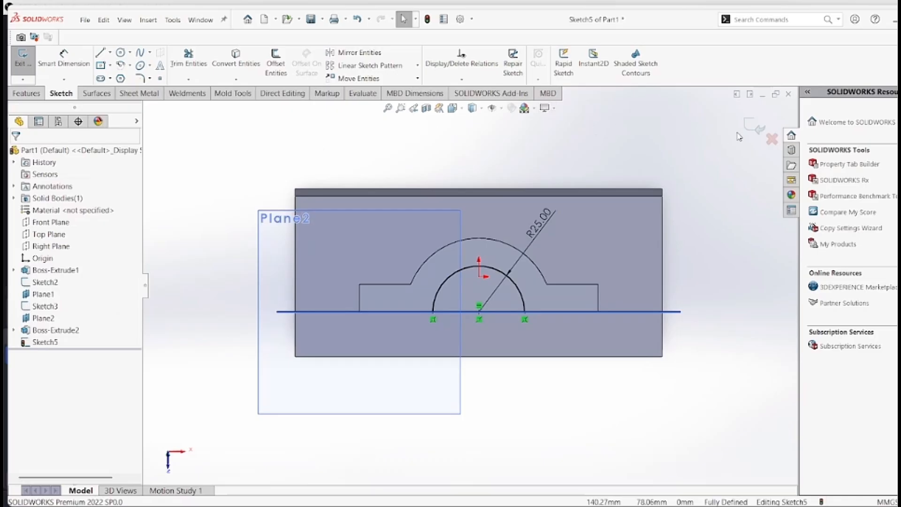
Step: Finish the semicircle sketch and cut-extrude it into the inclined plate with a Blind depth of 70 mm
{"action": "left_click", "coordinate": [756, 126]}
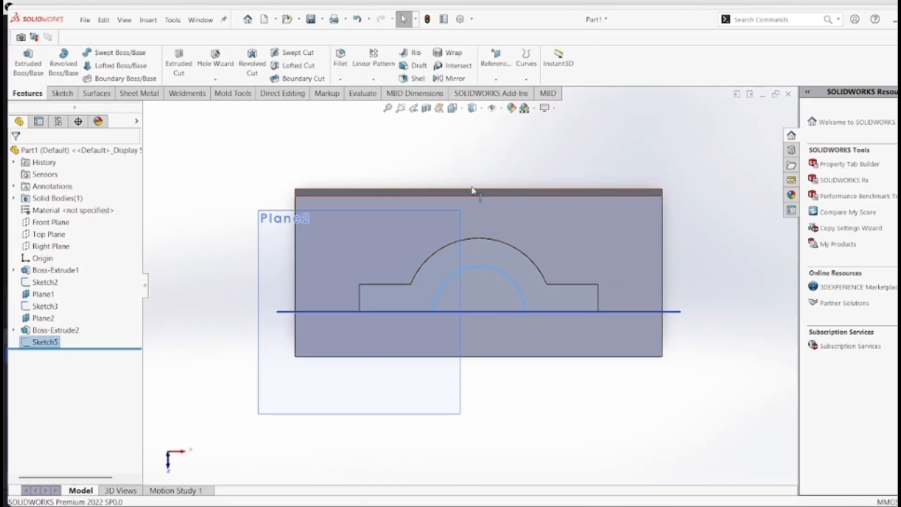
{"action": "mouse_move", "coordinate": [480, 176]}
{"action": "middle_mouse_down"}
{"action": "mouse_move", "coordinate": [473, 158]}
{"action": "mouse_move", "coordinate": [496, 115]}
{"action": "mouse_move", "coordinate": [425, 94]}
{"action": "middle_mouse_up"}
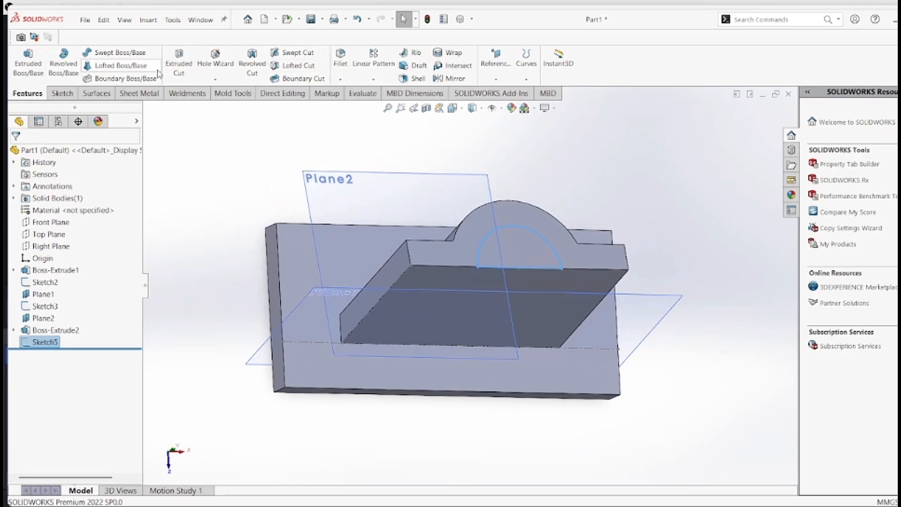
{"action": "left_click", "coordinate": [183, 68]}
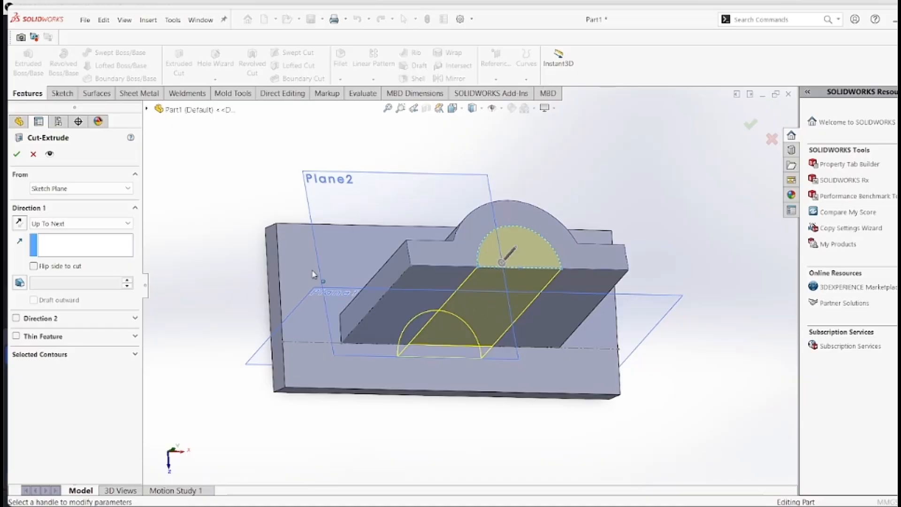
{"action": "left_click", "coordinate": [63, 225]}
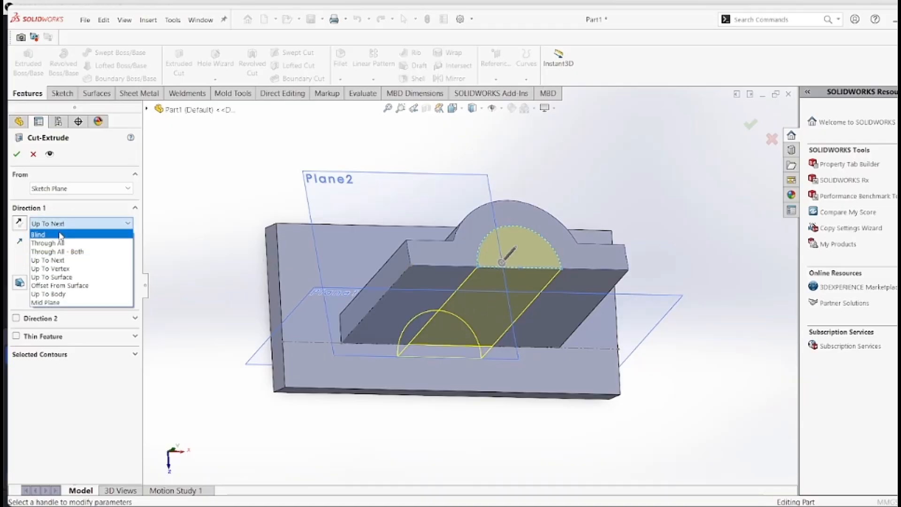
{"action": "left_click", "coordinate": [39, 234]}
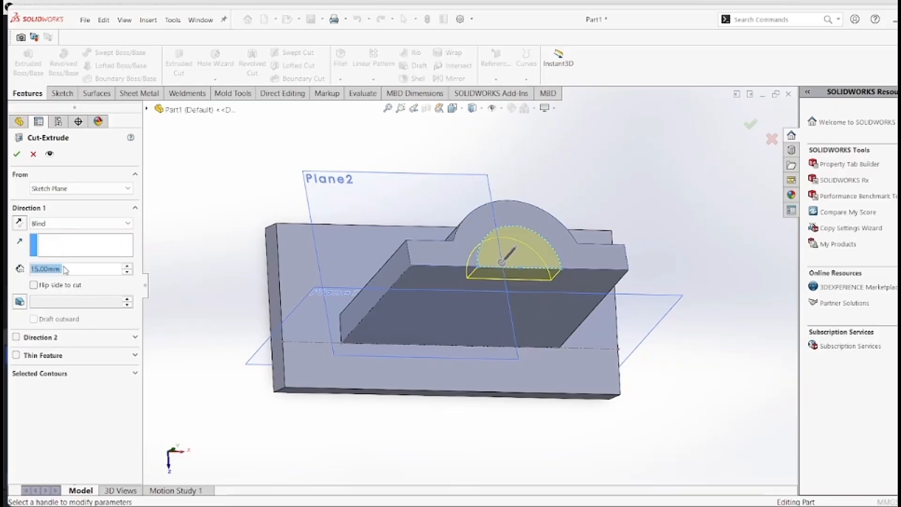
{"action": "left_click_drag", "start_coordinate": [48, 268], "coordinate": [35, 266]}
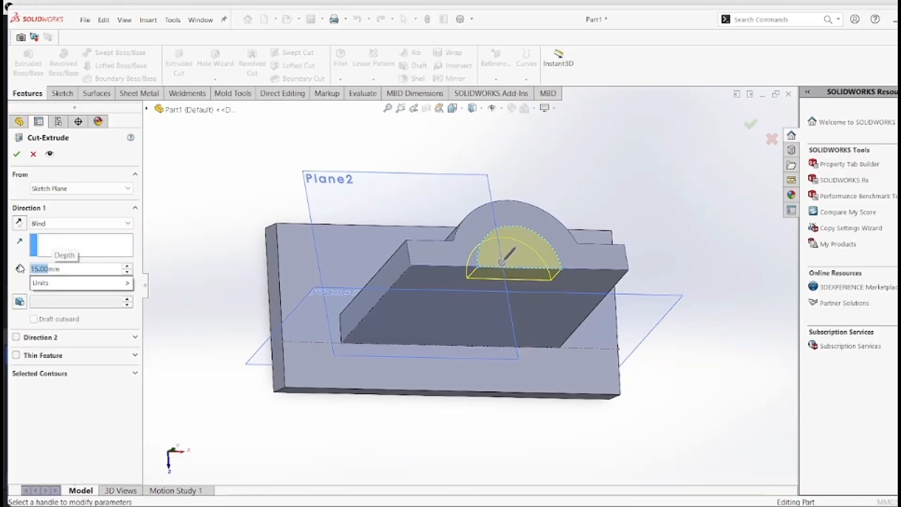
{"action": "type", "text": "75"}
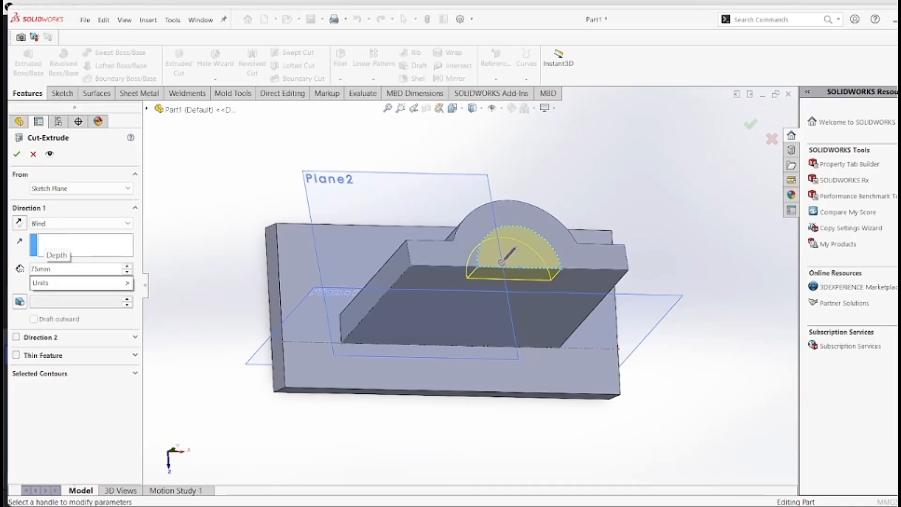
{"action": "key", "text": "BackSpace"}
{"action": "type", "text": "0"}
{"action": "left_click", "coordinate": [18, 155]}
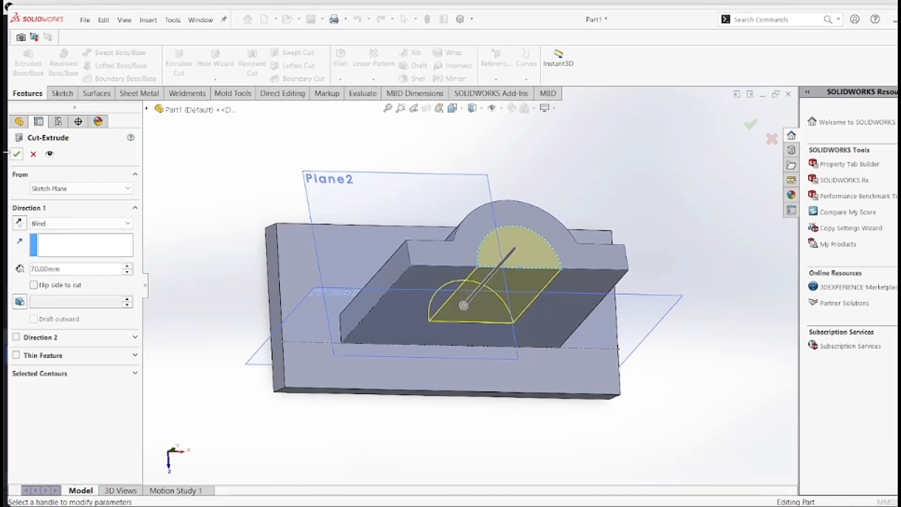
{"action": "left_click", "coordinate": [17, 154]}
Step: Set the view to Dimetric and hide reference planes Plane2 and Plane1
{"action": "middle_click_drag", "start_coordinate": [375, 243], "coordinate": [612, 313]}
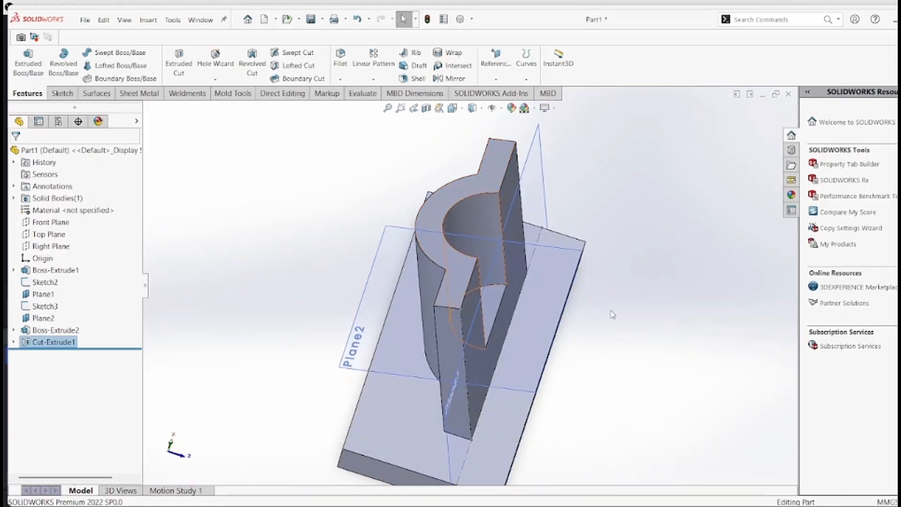
{"action": "key", "text": "space"}
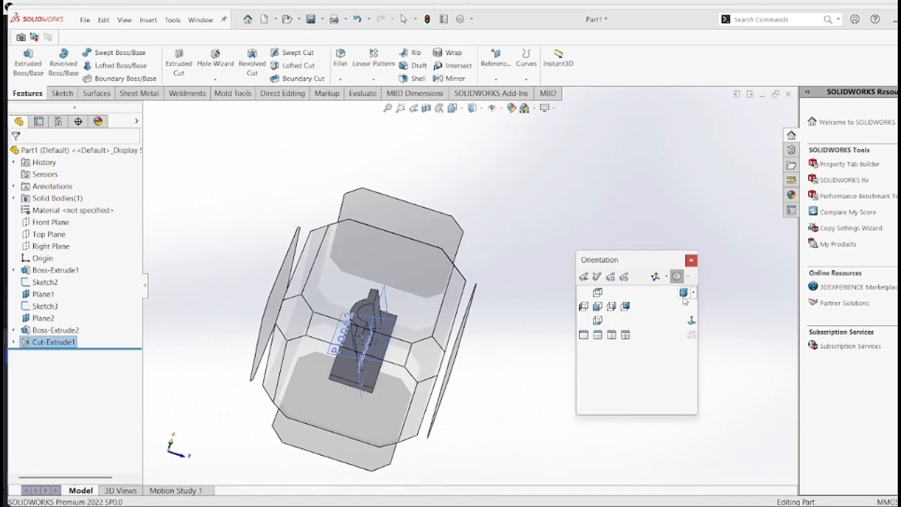
{"action": "left_click", "coordinate": [682, 297]}
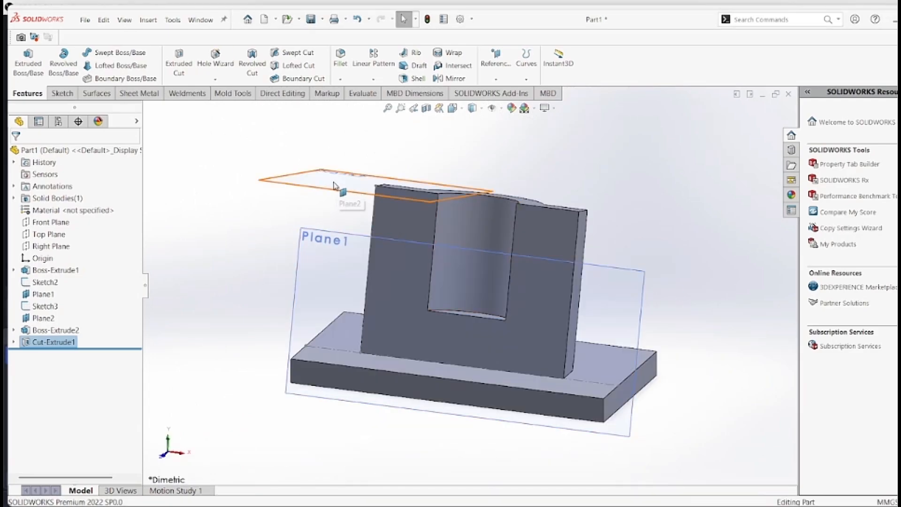
{"action": "right_click", "coordinate": [311, 187]}
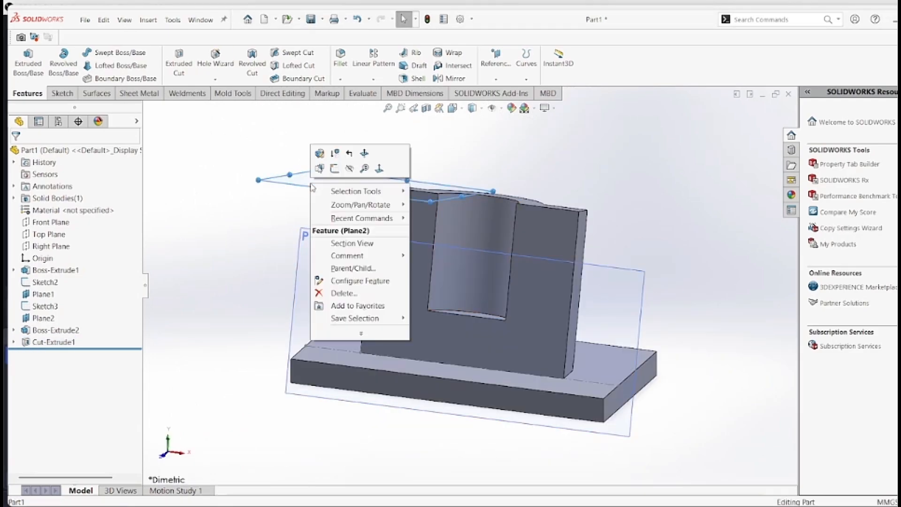
{"action": "left_click", "coordinate": [254, 206]}
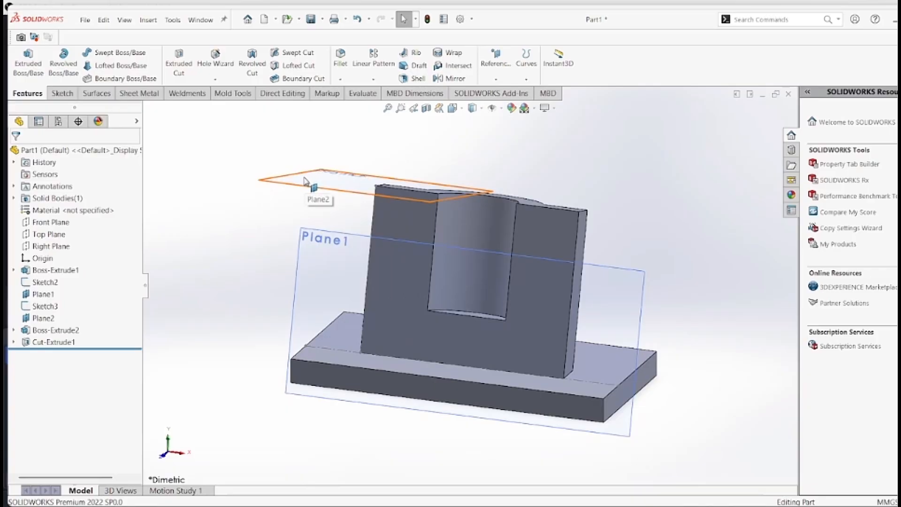
{"action": "right_click", "coordinate": [304, 181]}
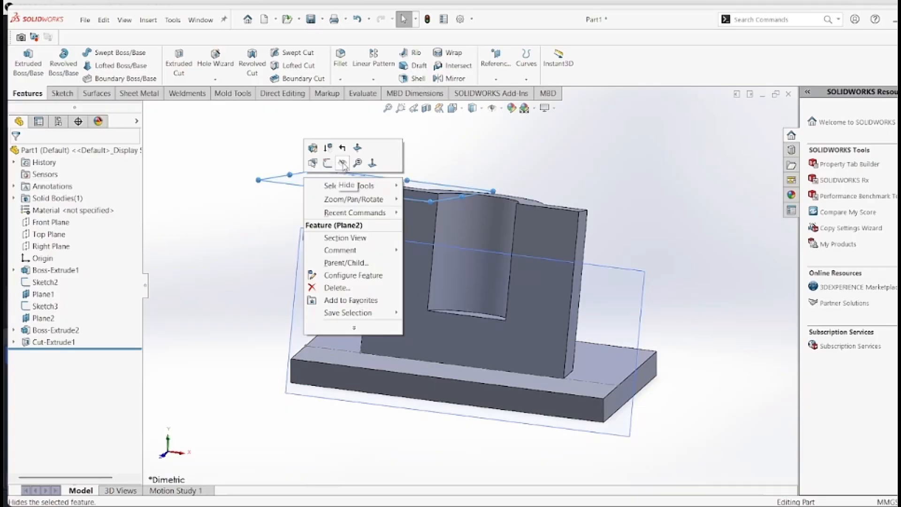
{"action": "left_click", "coordinate": [343, 163]}
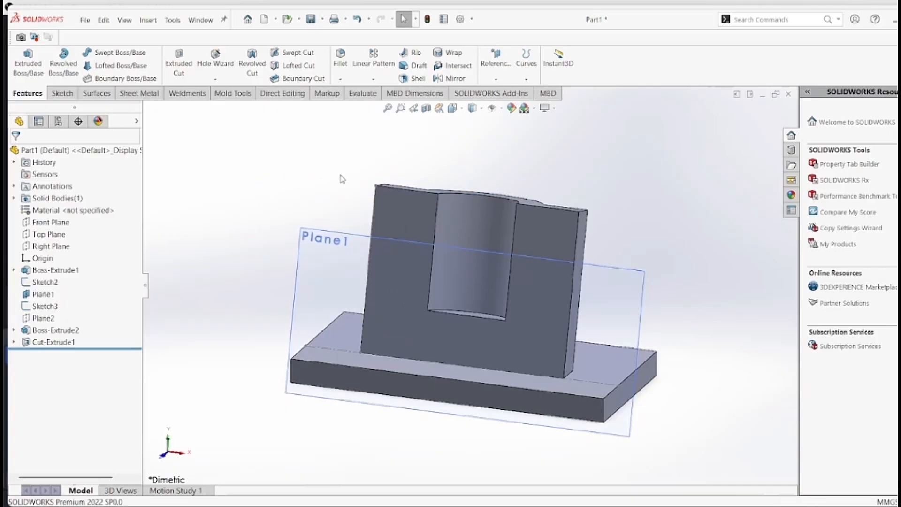
{"action": "right_click", "coordinate": [311, 244]}
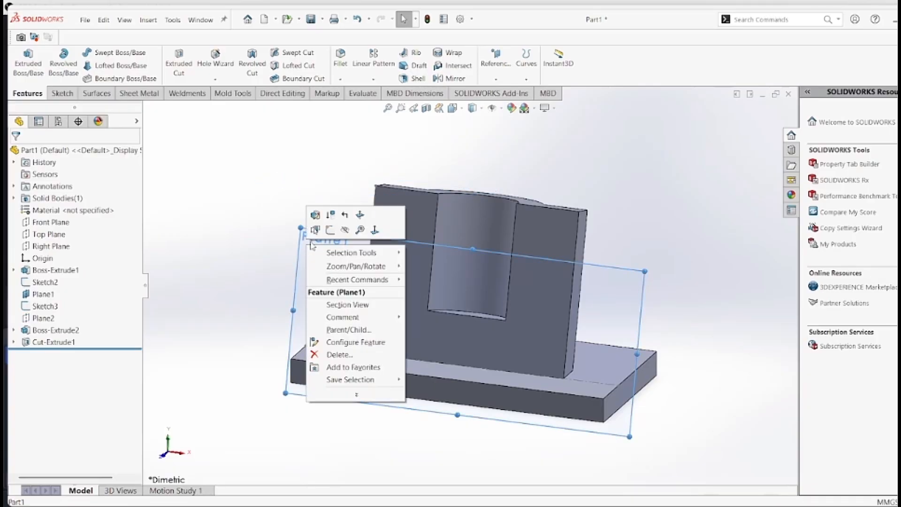
{"action": "left_click", "coordinate": [346, 230]}
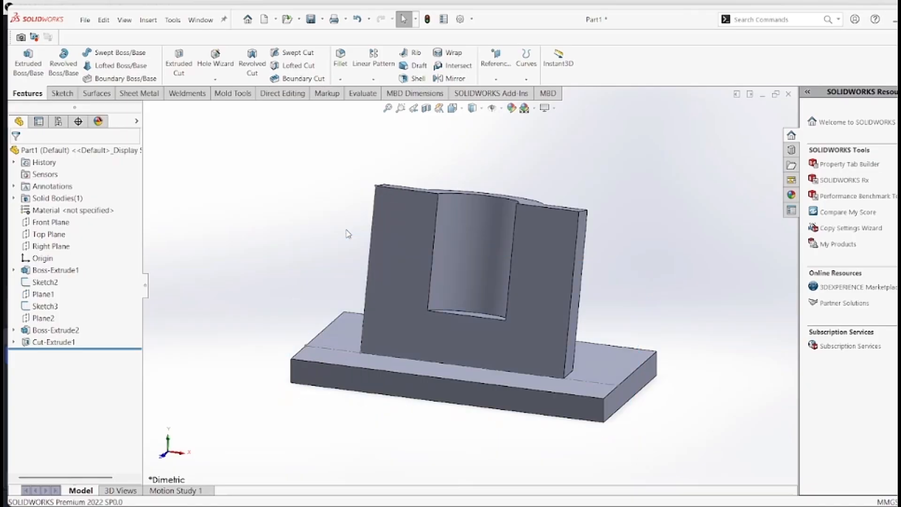
Step: Inspect the finished recess from several angles and check the hole layout of the inclined plate in the reference drawing
{"action": "middle_click_drag", "start_coordinate": [367, 169], "coordinate": [407, 232]}
{"action": "scroll", "coordinate": [741, 367], "scroll_direction": "down", "scroll_amount": 1}
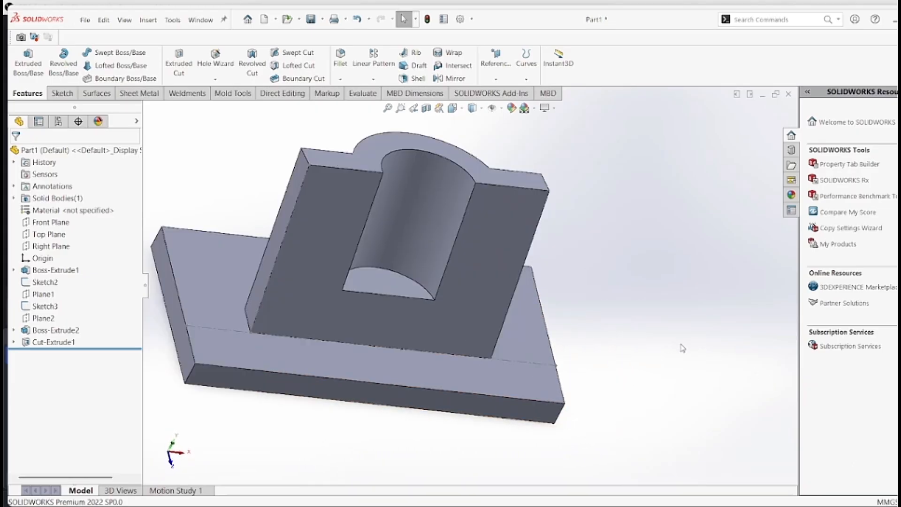
{"action": "middle_click_drag", "start_coordinate": [682, 348], "coordinate": [634, 337]}
{"action": "scroll", "coordinate": [638, 347], "scroll_direction": "down", "scroll_amount": 1}
{"action": "scroll", "coordinate": [639, 348], "scroll_direction": "up", "scroll_amount": 3}
{"action": "key", "text": "alt+Tab"}
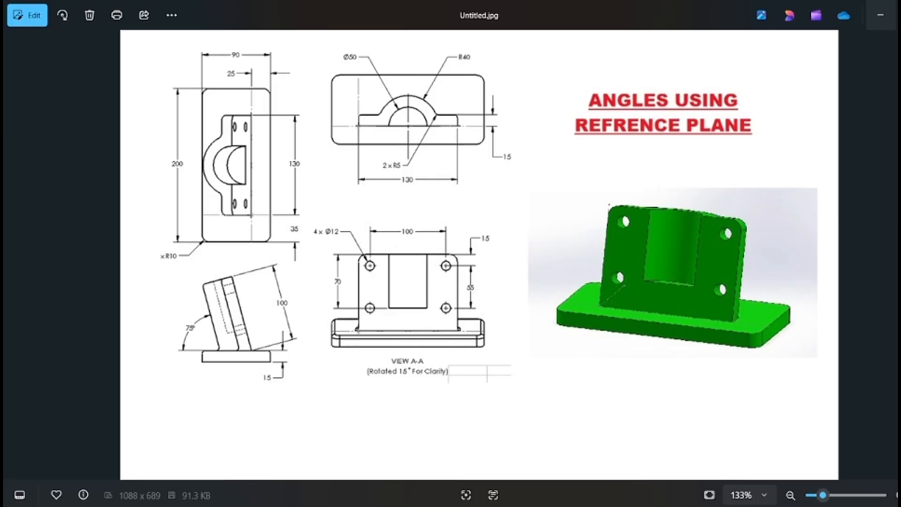
{"action": "mouse_move", "coordinate": [710, 505]}
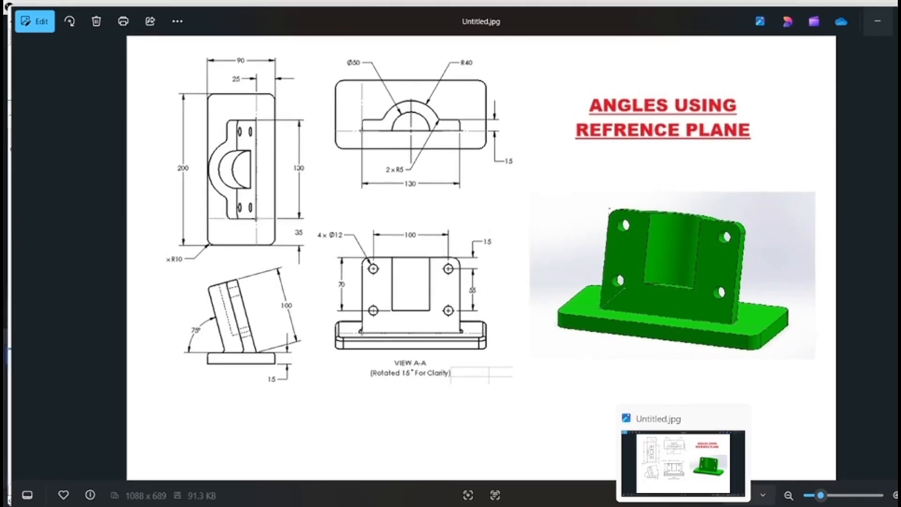
{"action": "left_click", "coordinate": [709, 453]}
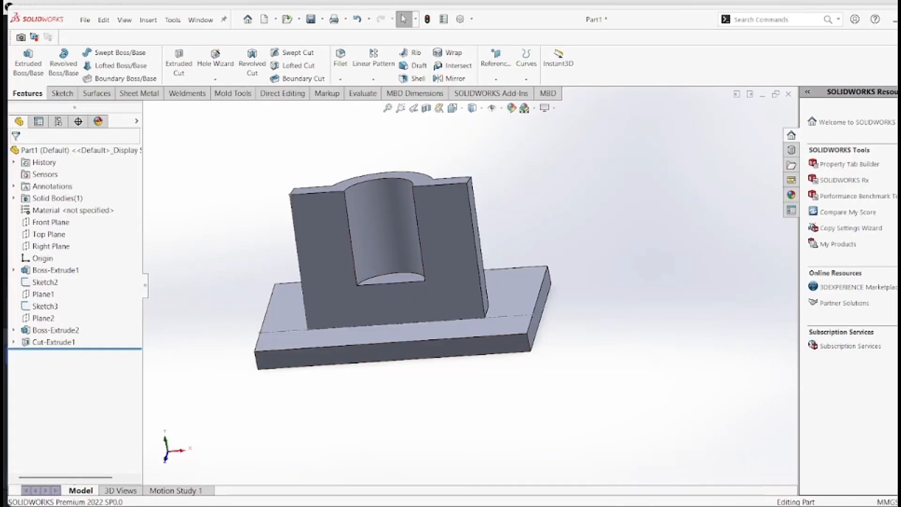
{"action": "left_click", "coordinate": [890, 19]}
{"action": "left_click", "coordinate": [880, 15]}
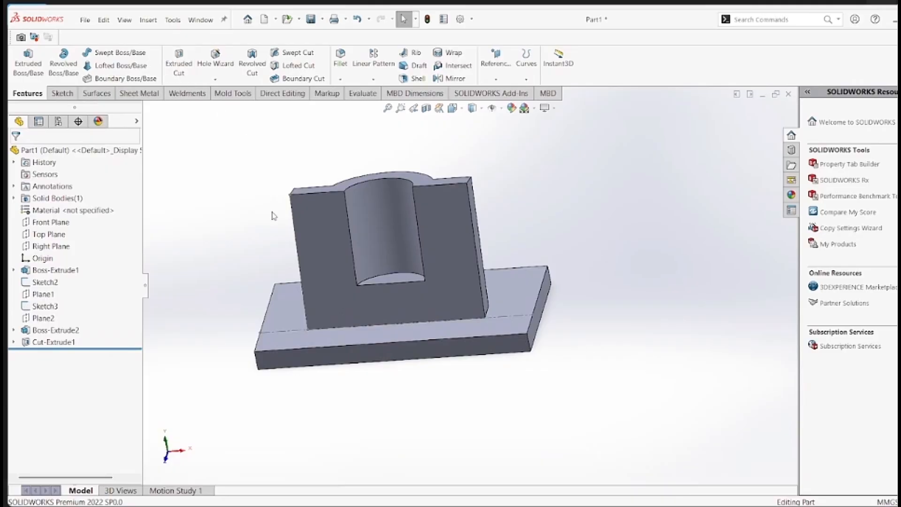
Step: Start a sketch on the inclined plate's recessed face and draw a vertical centerline about 100 mm long up from the origin
{"action": "left_click", "coordinate": [329, 238]}
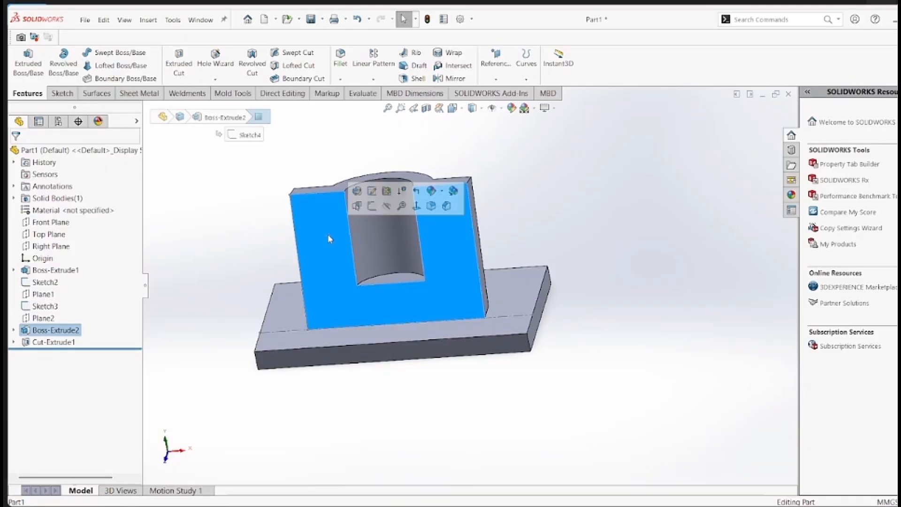
{"action": "left_click", "coordinate": [372, 205]}
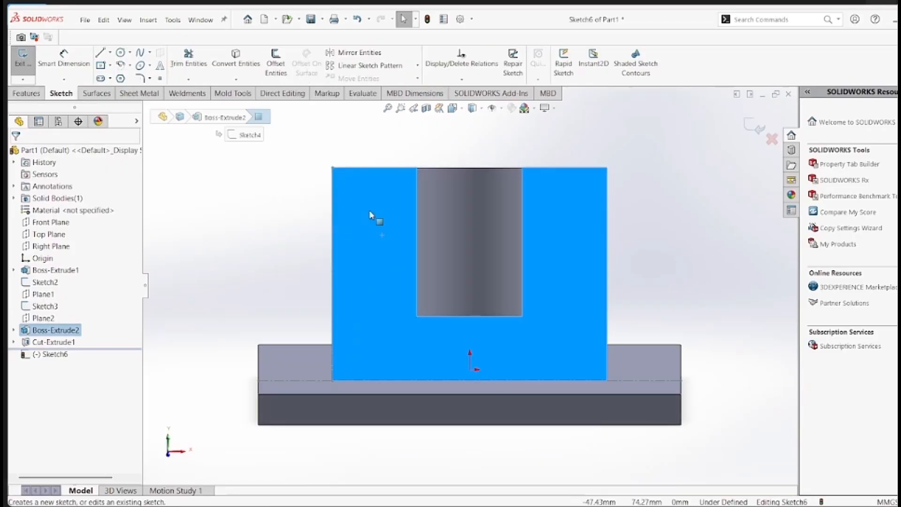
{"action": "left_click", "coordinate": [110, 53]}
{"action": "left_click", "coordinate": [120, 77]}
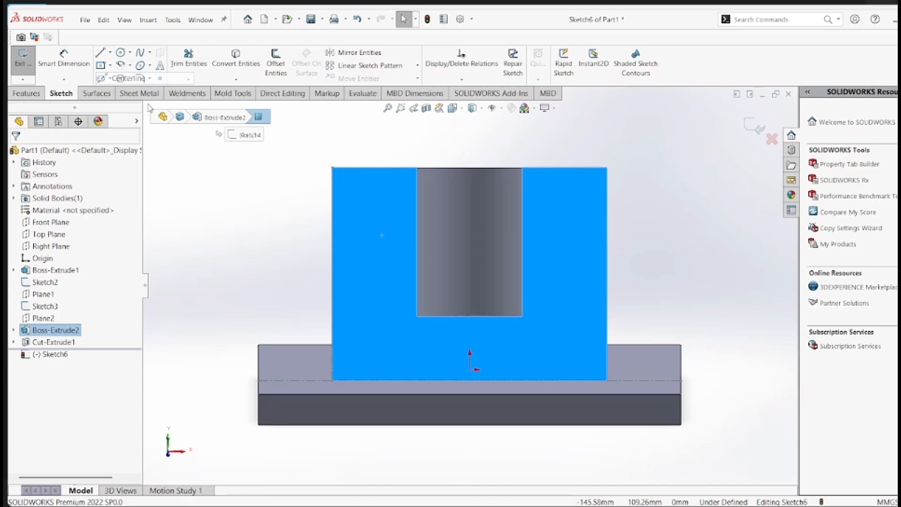
{"action": "left_click", "coordinate": [469, 369]}
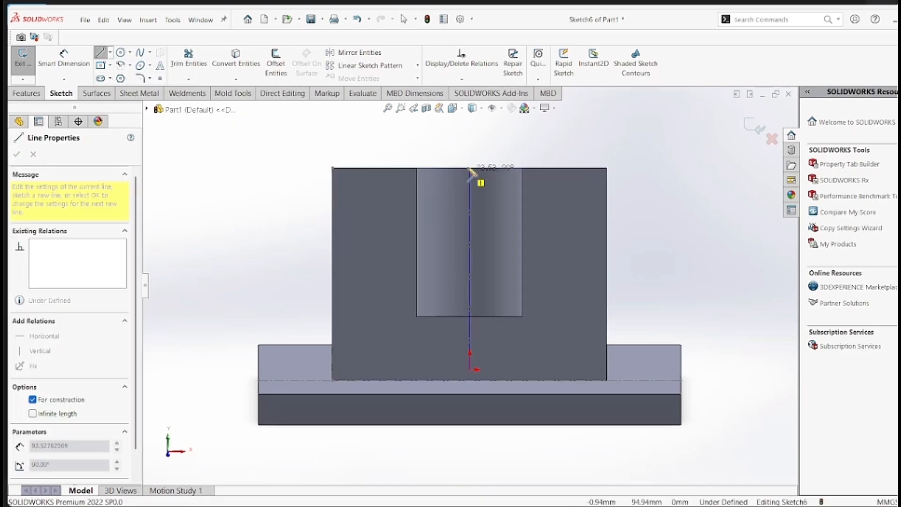
{"action": "left_click", "coordinate": [470, 157]}
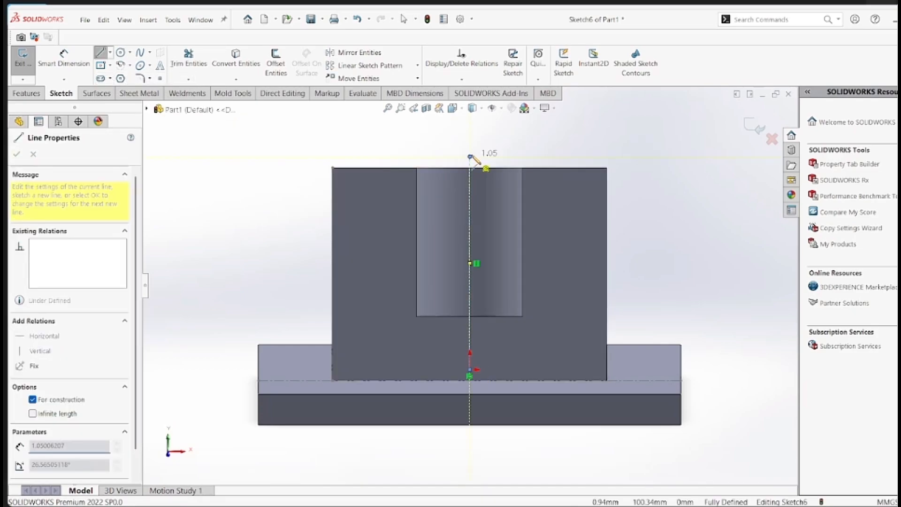
{"action": "right_click", "coordinate": [490, 140]}
{"action": "left_click", "coordinate": [521, 151]}
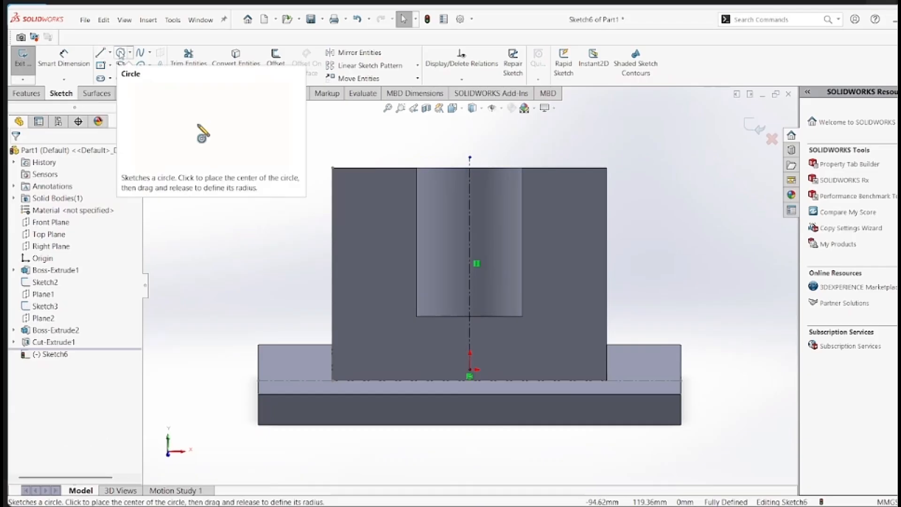
Step: Sketch two circles left of the recess, vertically aligned with centres about 52 mm apart, the upper one about 8 mm in radius
{"action": "left_click", "coordinate": [120, 53]}
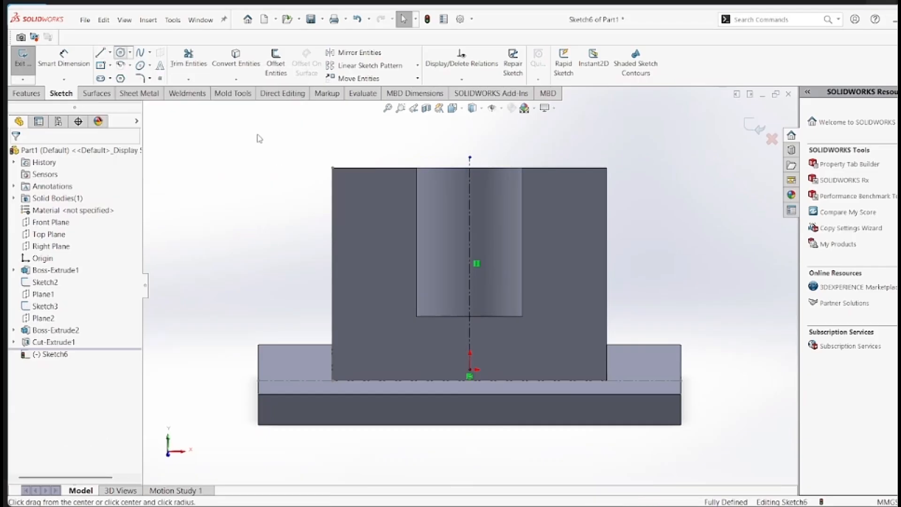
{"action": "left_click", "coordinate": [371, 203]}
{"action": "left_click", "coordinate": [371, 219]}
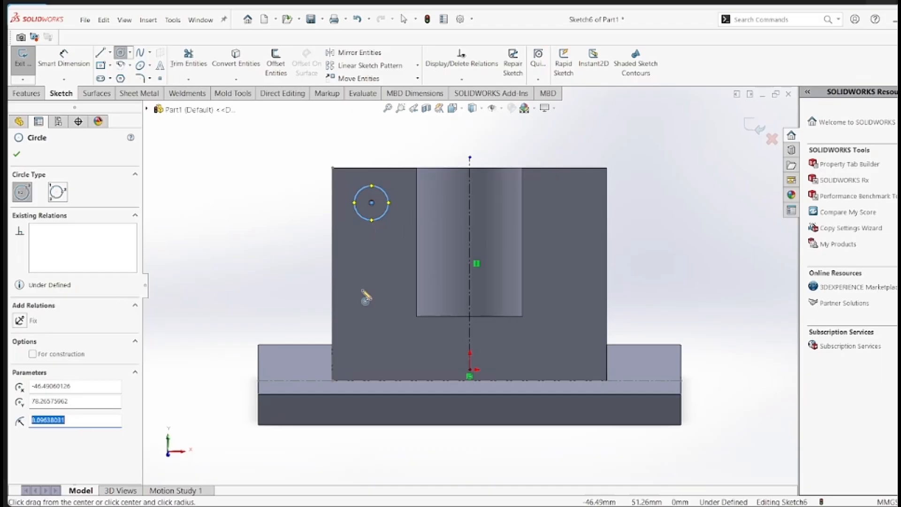
{"action": "left_click", "coordinate": [371, 313]}
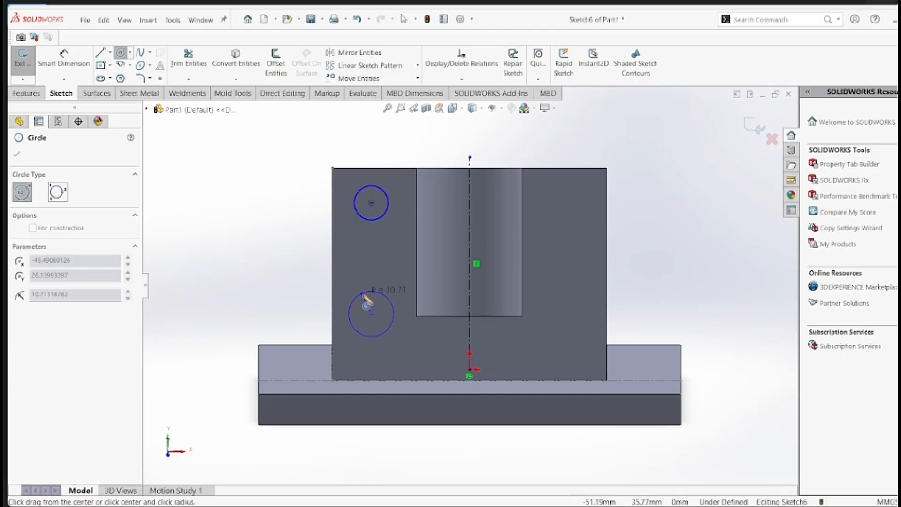
{"action": "left_click", "coordinate": [380, 306]}
{"action": "left_click", "coordinate": [17, 153]}
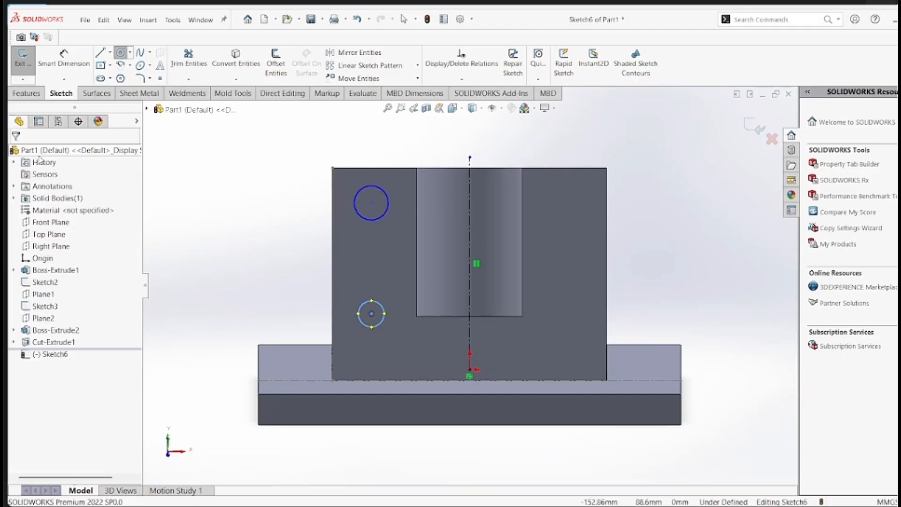
Step: Apply an Equal relation between the upper and lower circles
{"action": "left_click", "coordinate": [363, 217]}
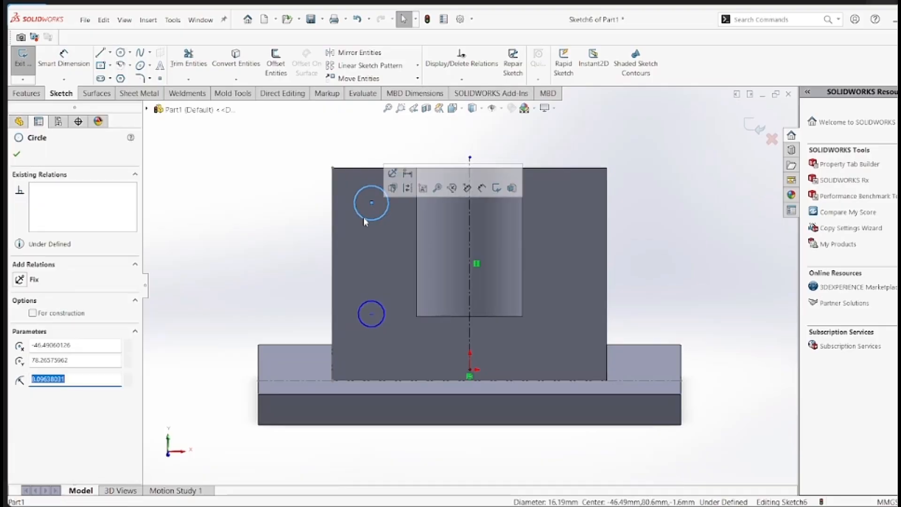
{"action": "left_click", "coordinate": [378, 304], "text": "ctrl"}
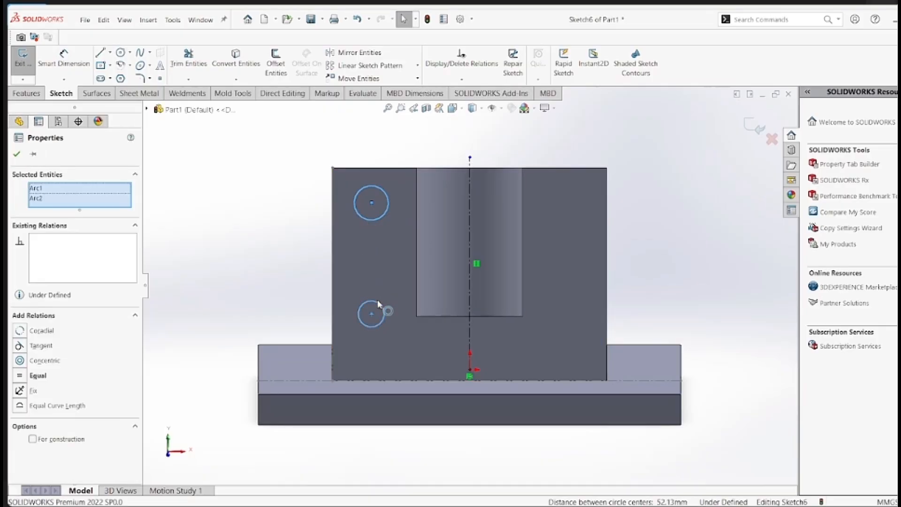
{"action": "left_click", "coordinate": [21, 376]}
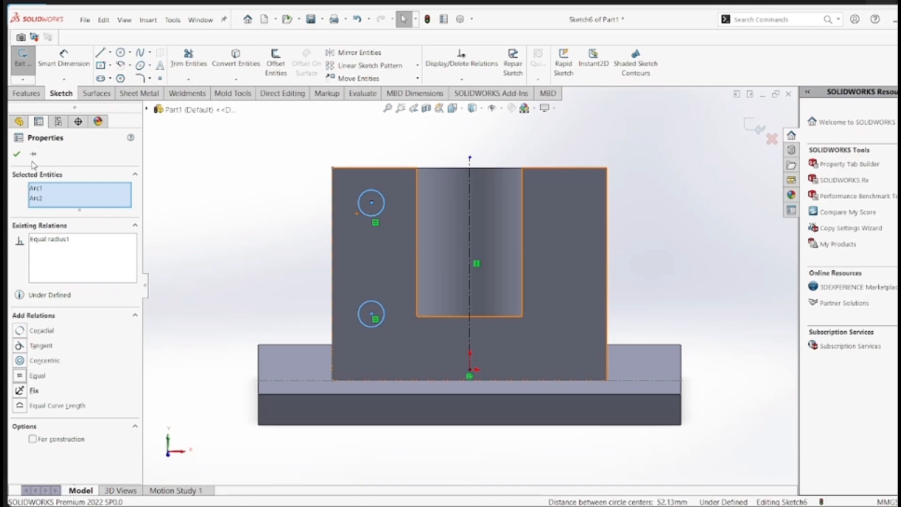
Step: Accept the Equal relation and dimension the upper circle's diameter as 12 mm
{"action": "left_click", "coordinate": [17, 155]}
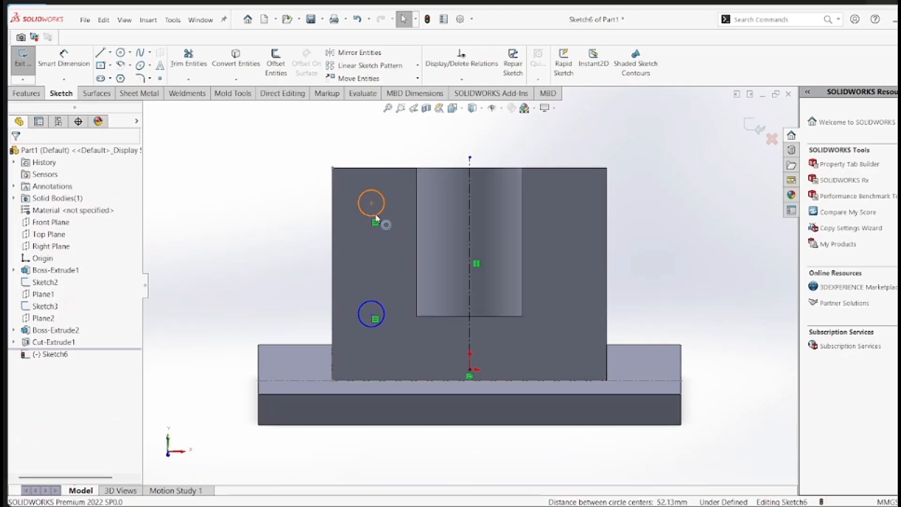
{"action": "left_click", "coordinate": [64, 58]}
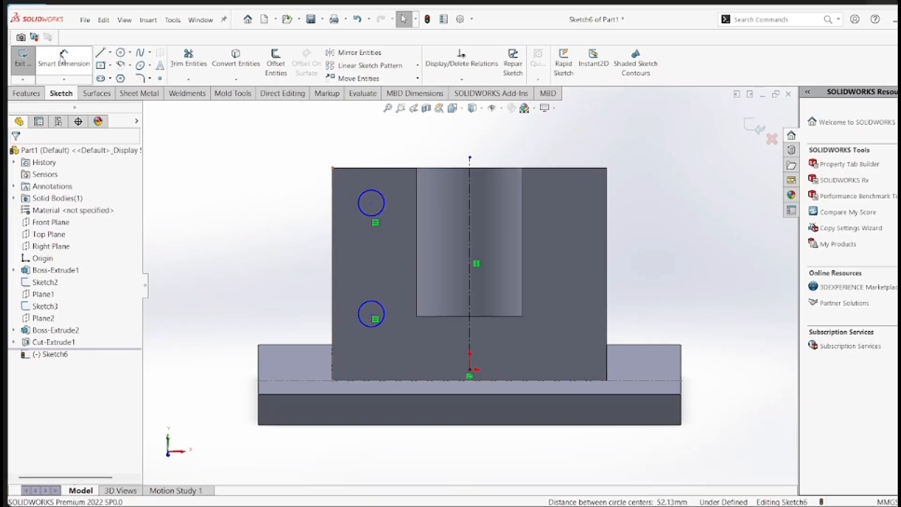
{"action": "left_click", "coordinate": [367, 196]}
{"action": "left_click", "coordinate": [311, 153]}
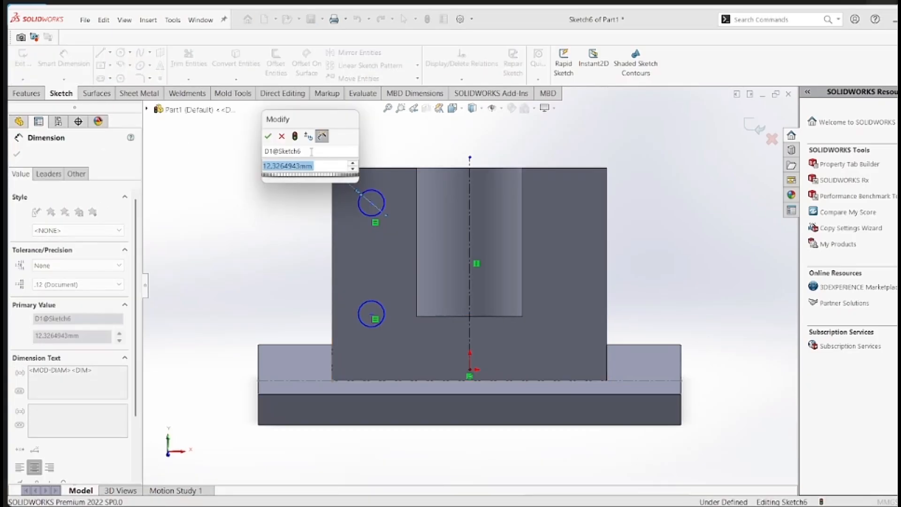
{"action": "type", "text": "12"}
{"action": "key", "text": "Return"}
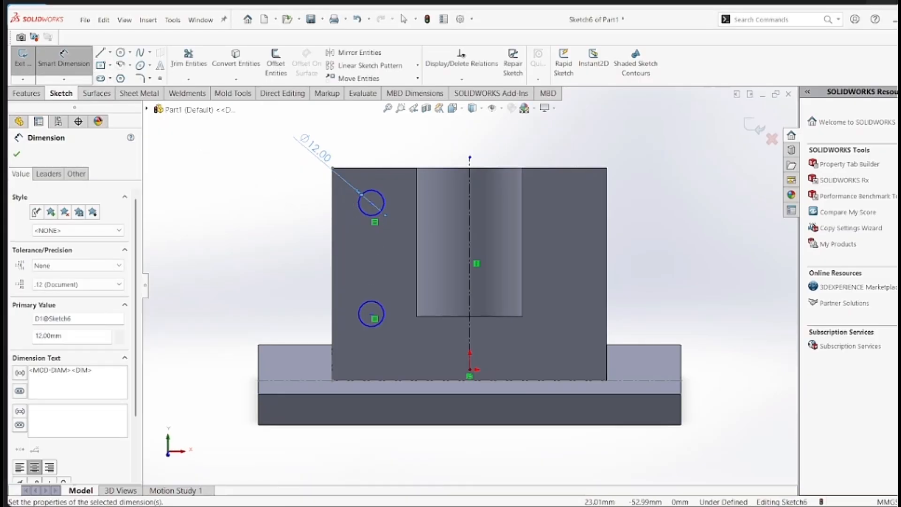
Step: Check the hole spacing in the reference drawing and dimension the vertical distance between the two circle centres as 55 mm
{"action": "key", "text": "alt+Tab"}
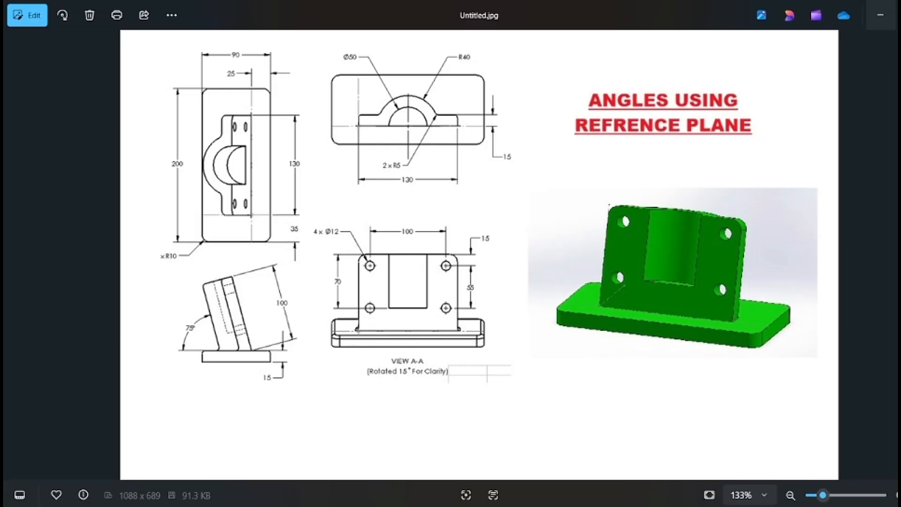
{"action": "key", "text": "alt+Tab"}
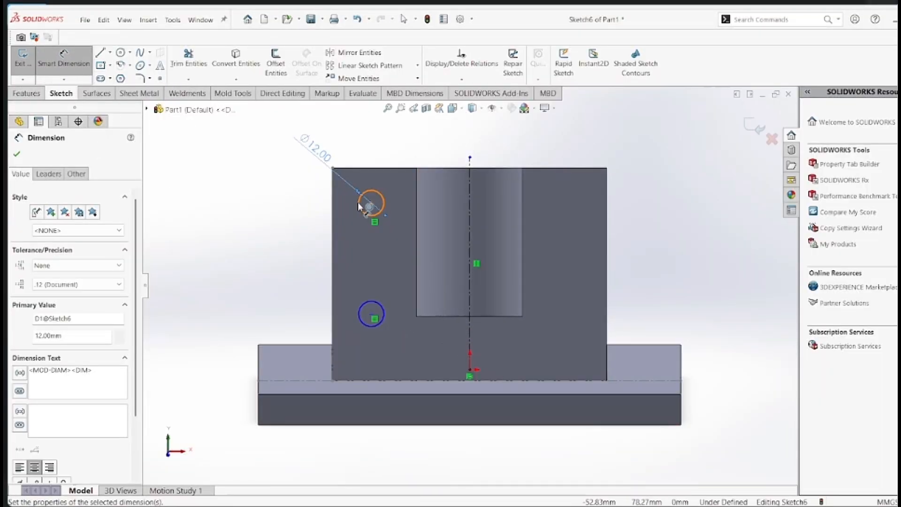
{"action": "left_click", "coordinate": [371, 203]}
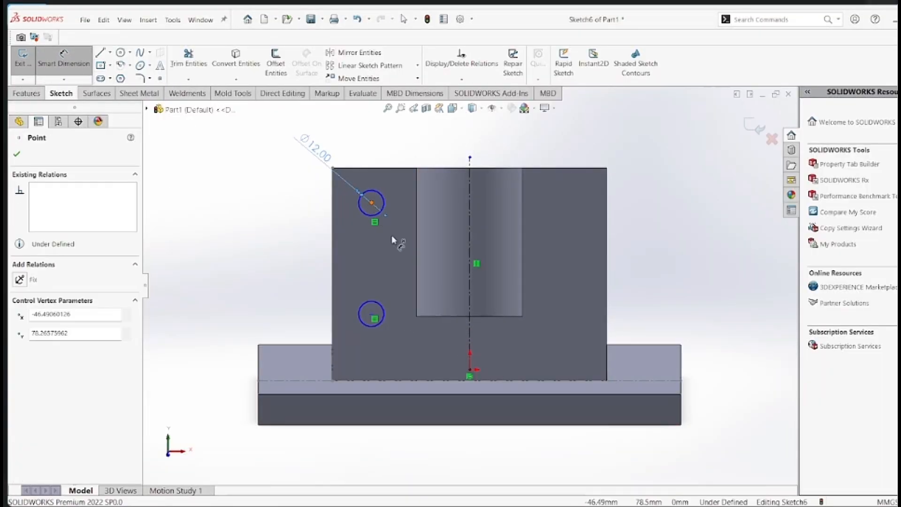
{"action": "left_click", "coordinate": [372, 314]}
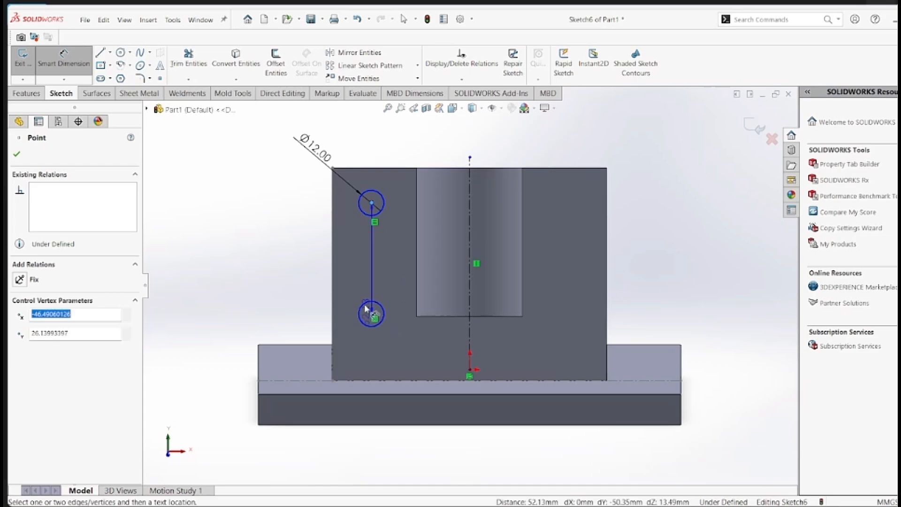
{"action": "left_click", "coordinate": [302, 272]}
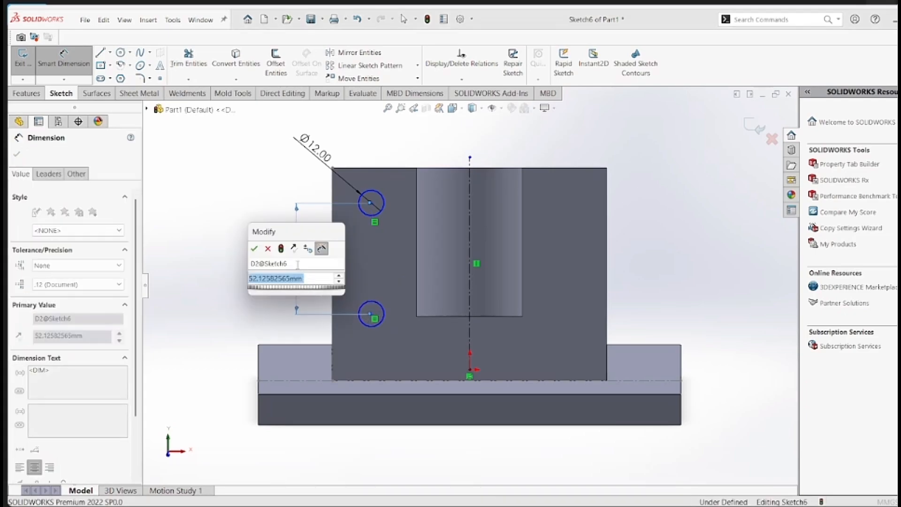
{"action": "type", "text": "55"}
{"action": "key", "text": "Return"}
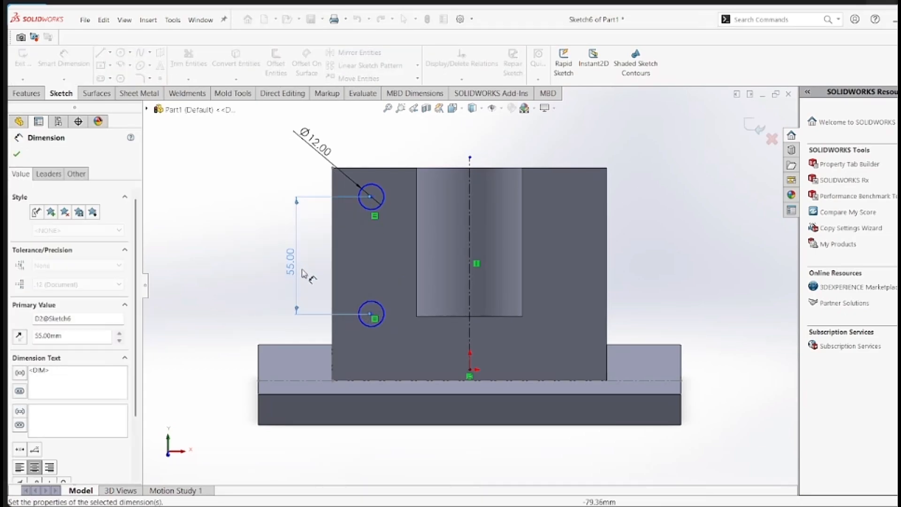
Step: Dimension the upper circle's centre 15 mm below the plate's top edge
{"action": "left_click", "coordinate": [371, 197]}
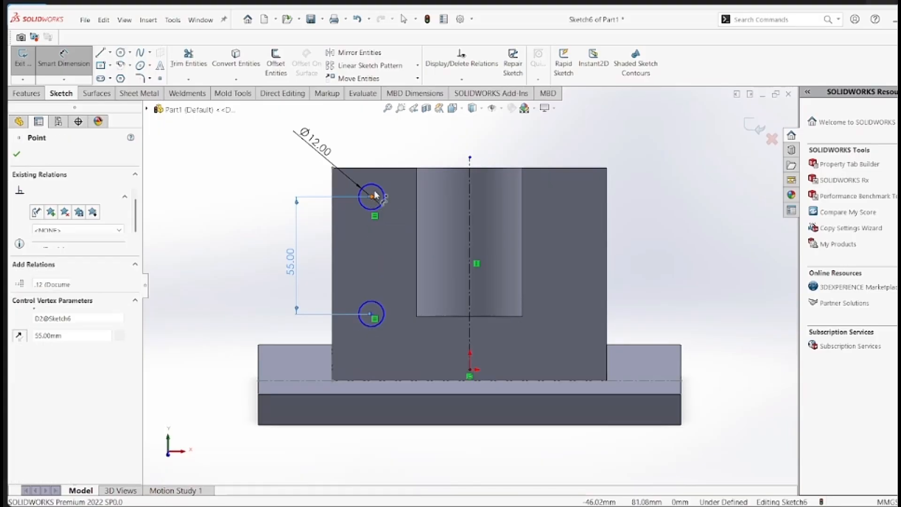
{"action": "left_click", "coordinate": [381, 169]}
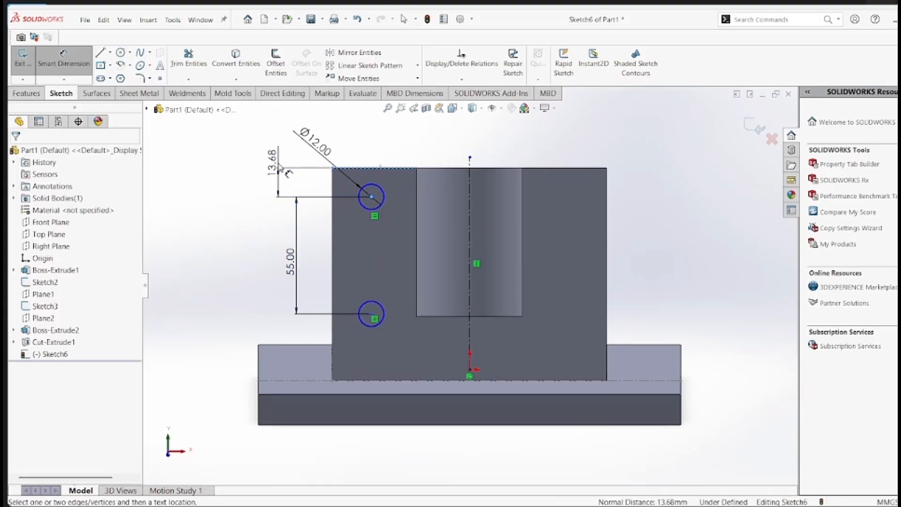
{"action": "left_click", "coordinate": [279, 164]}
{"action": "type", "text": "15"}
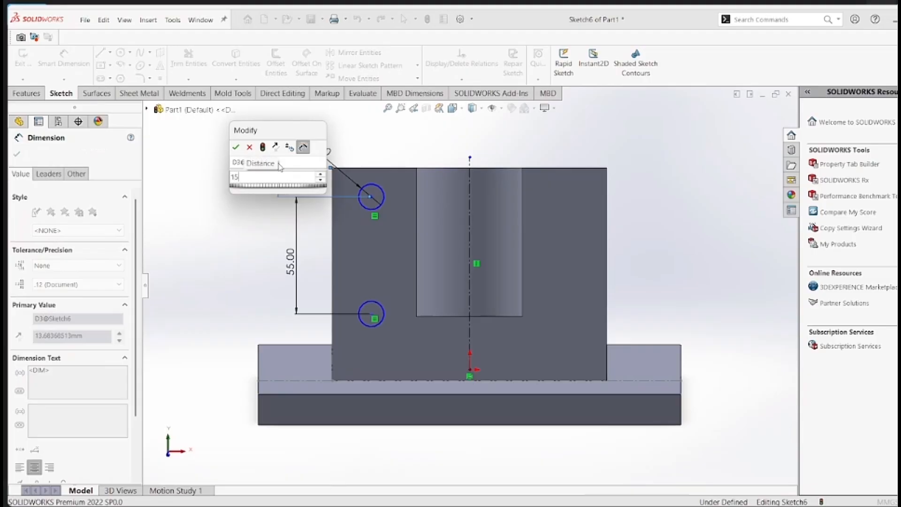
{"action": "key", "text": "Return"}
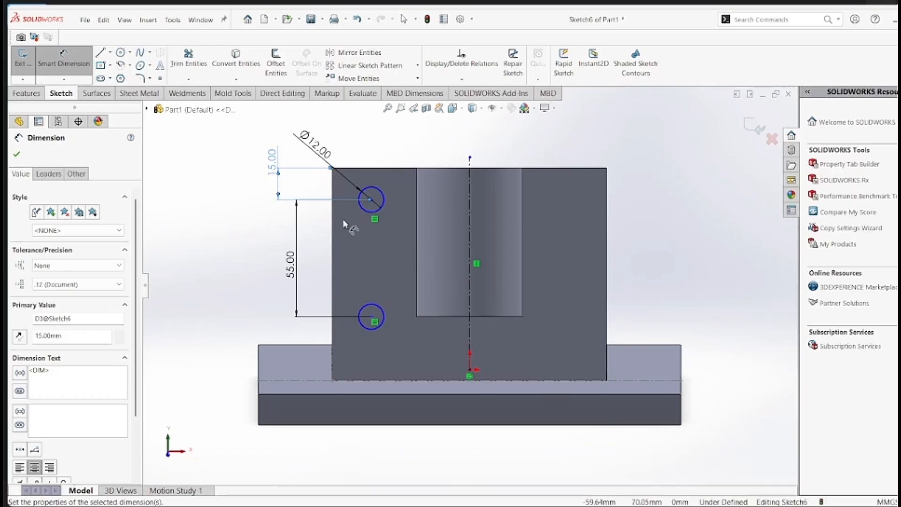
Step: Dimension the upper circle's centre 50 mm from the vertical centerline
{"action": "left_click", "coordinate": [371, 199]}
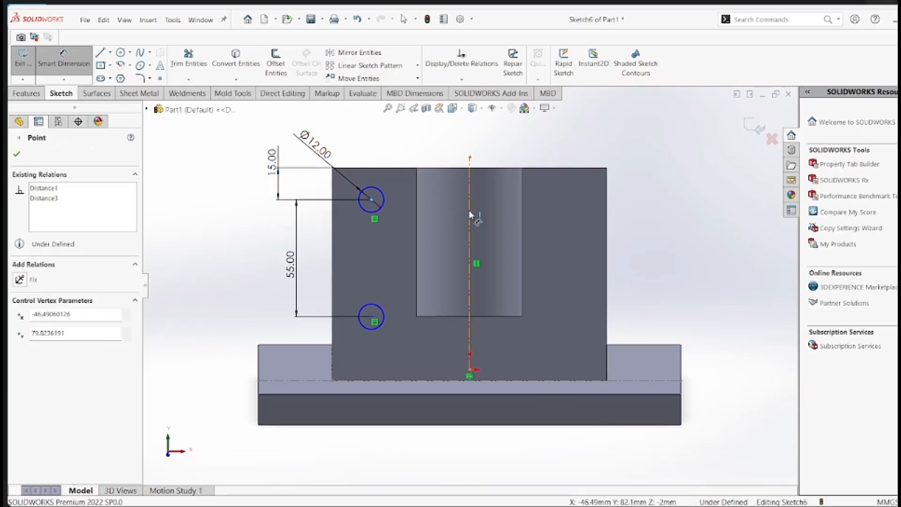
{"action": "left_click", "coordinate": [469, 210]}
{"action": "left_click", "coordinate": [443, 152]}
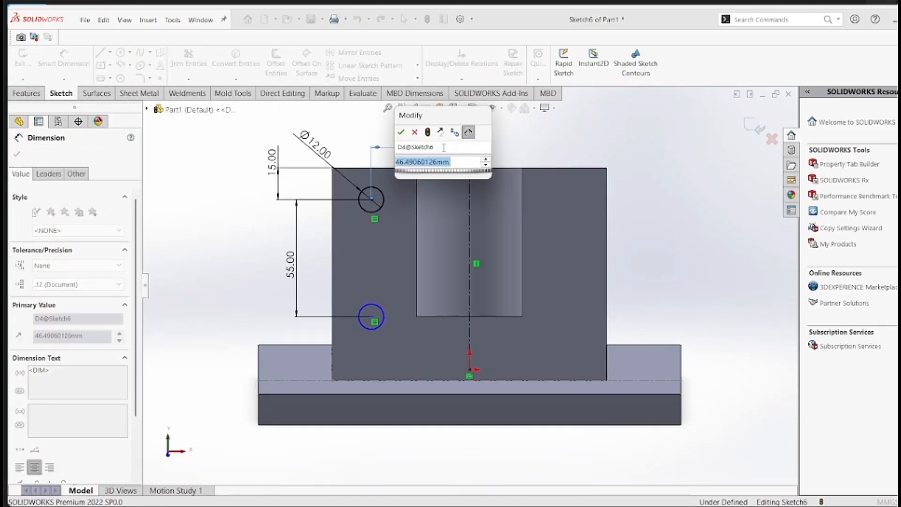
{"action": "type", "text": "50"}
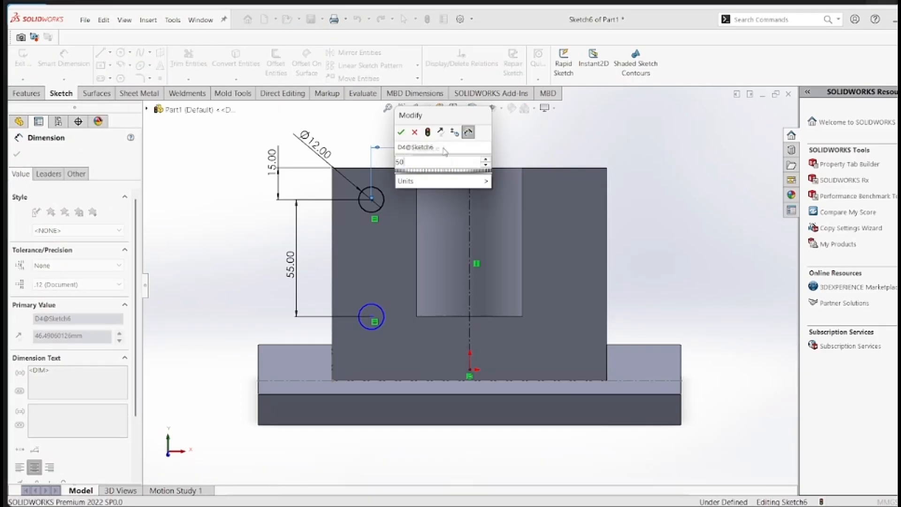
{"action": "left_click", "coordinate": [401, 131]}
{"action": "key", "text": "alt+Tab"}
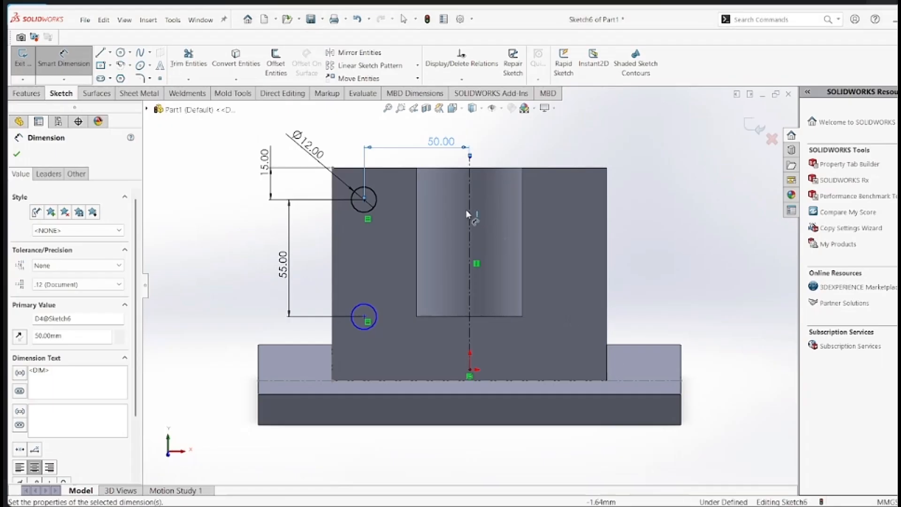
{"action": "left_click", "coordinate": [363, 329]}
{"action": "left_click", "coordinate": [397, 361]}
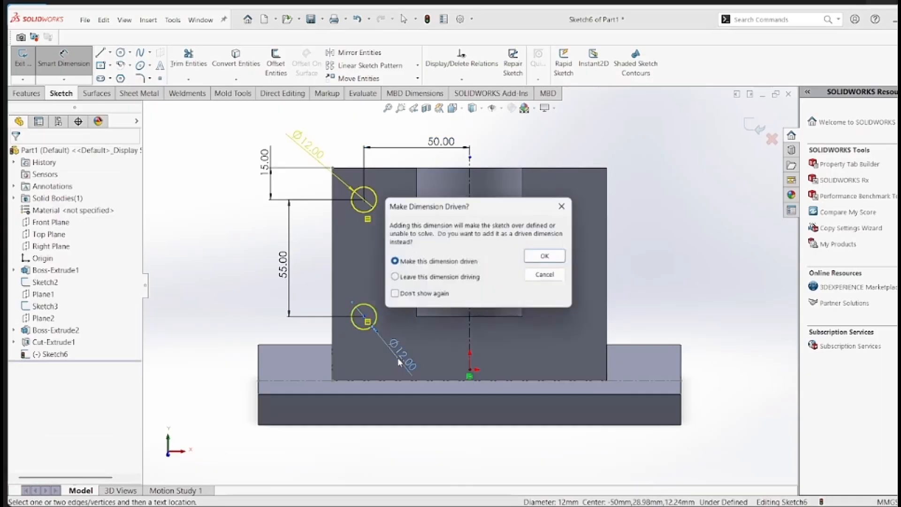
{"action": "left_click", "coordinate": [561, 206]}
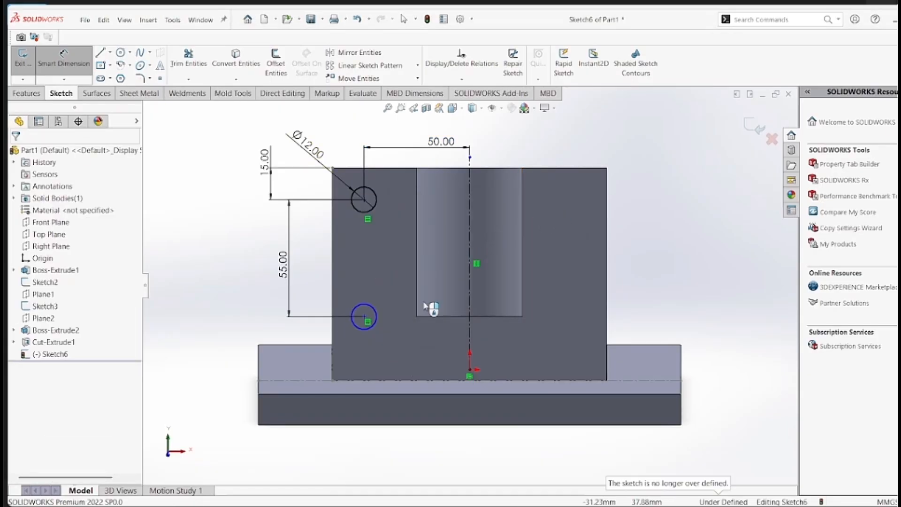
Step: Dimension the lower circle's centre 50 mm from the vertical centerline and place that dimension just below the circle
{"action": "mouse_move", "coordinate": [683, 505]}
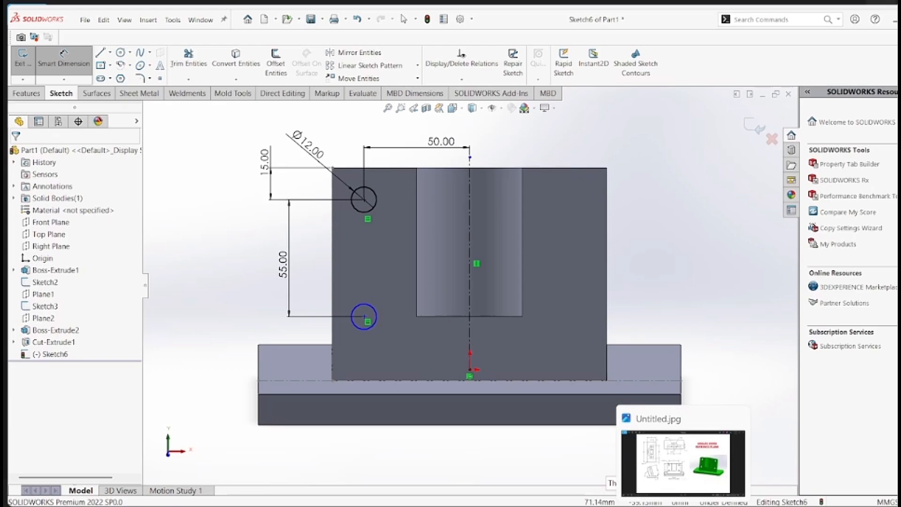
{"action": "left_click", "coordinate": [364, 317]}
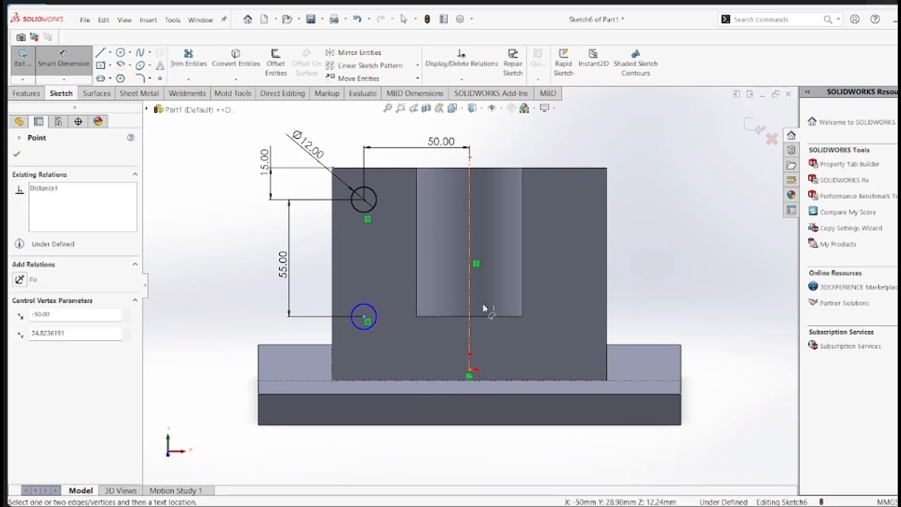
{"action": "left_click", "coordinate": [470, 313]}
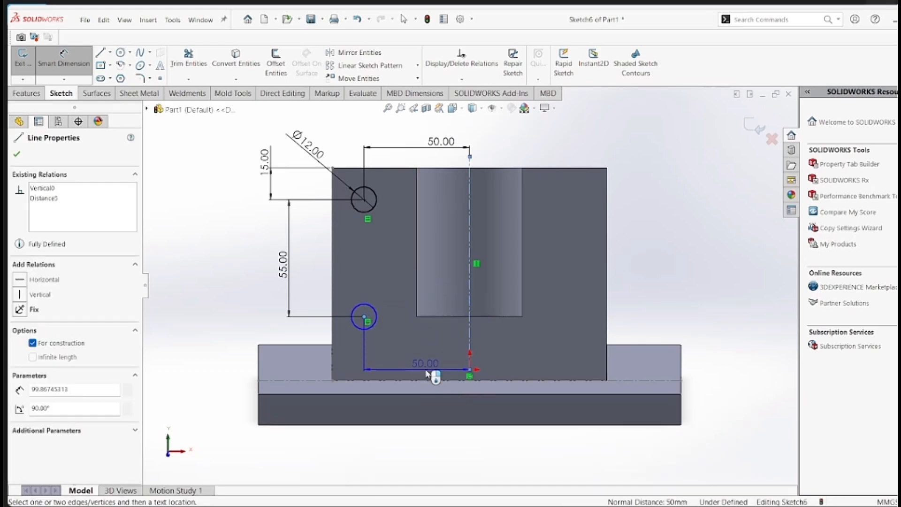
{"action": "left_click", "coordinate": [426, 373]}
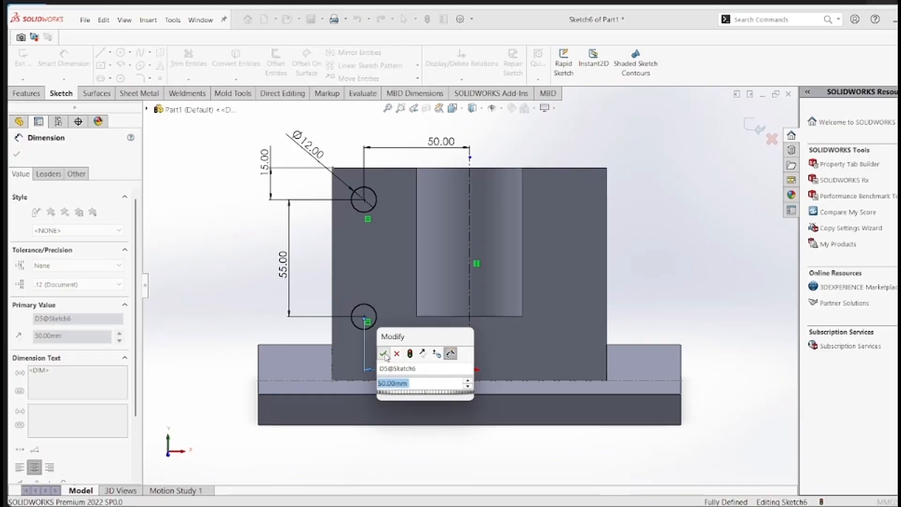
{"action": "left_click", "coordinate": [383, 353]}
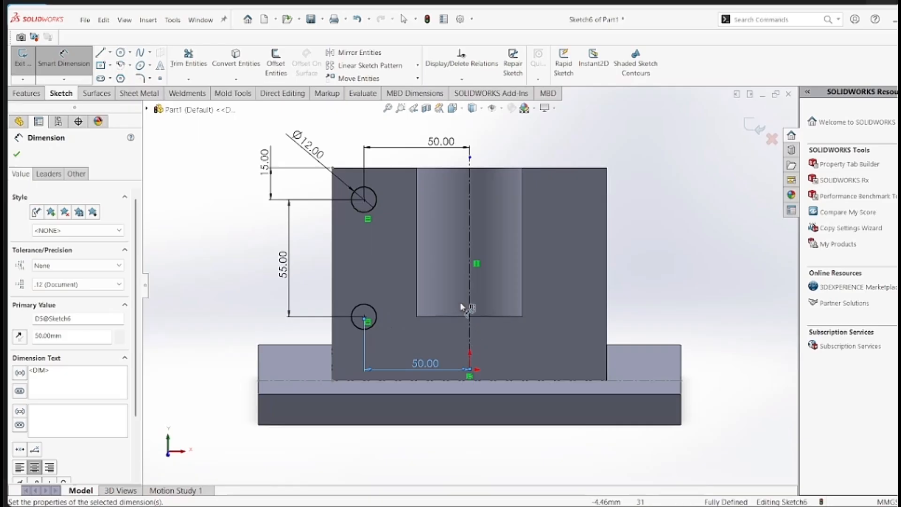
{"action": "left_click_drag", "start_coordinate": [446, 368], "coordinate": [445, 339]}
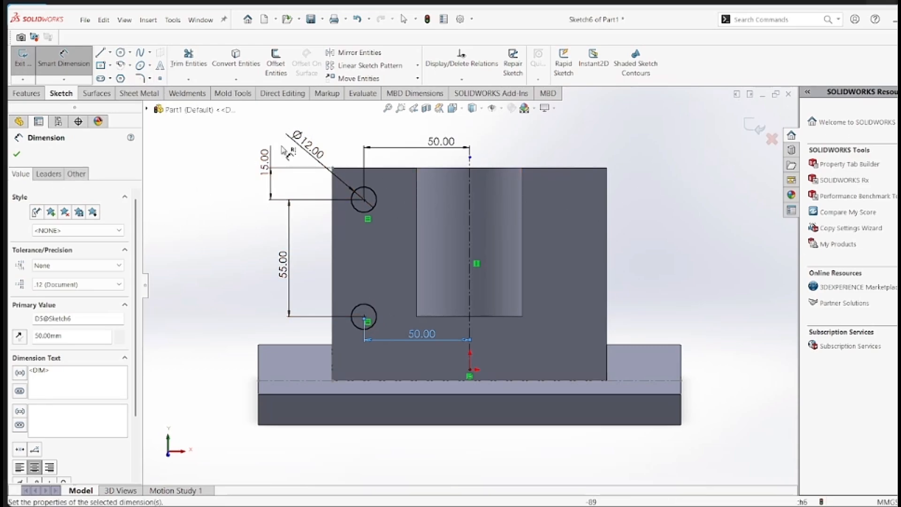
Step: Mirror both circles about the vertical centerline to the other side of the recess, keeping the originals
{"action": "left_click", "coordinate": [354, 53]}
{"action": "left_click", "coordinate": [370, 211]}
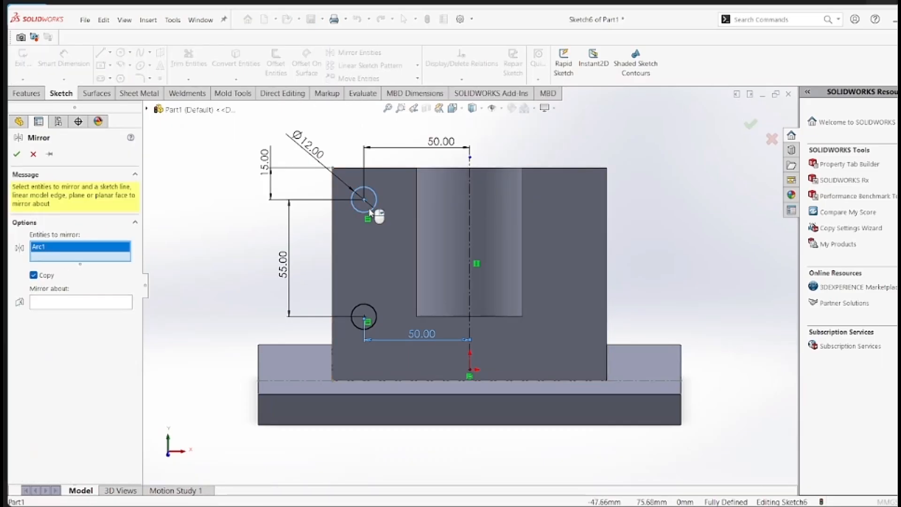
{"action": "left_click", "coordinate": [373, 306]}
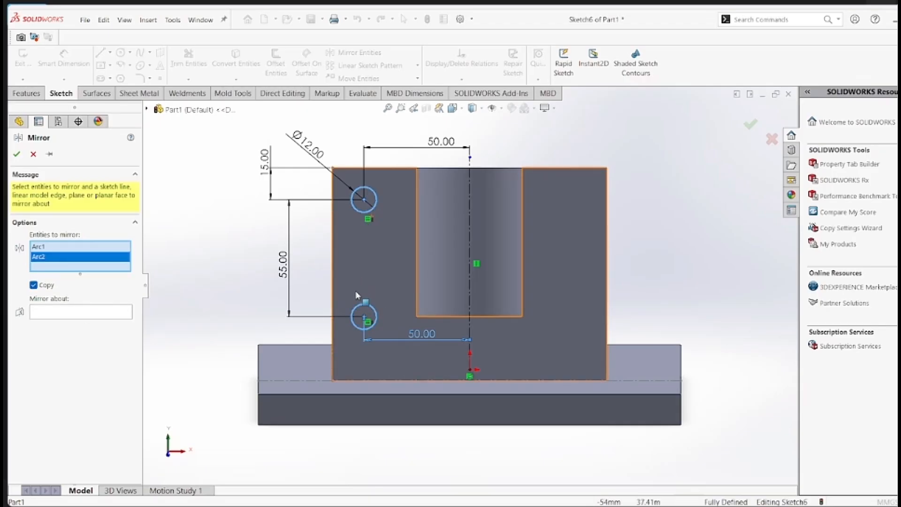
{"action": "left_click", "coordinate": [93, 313]}
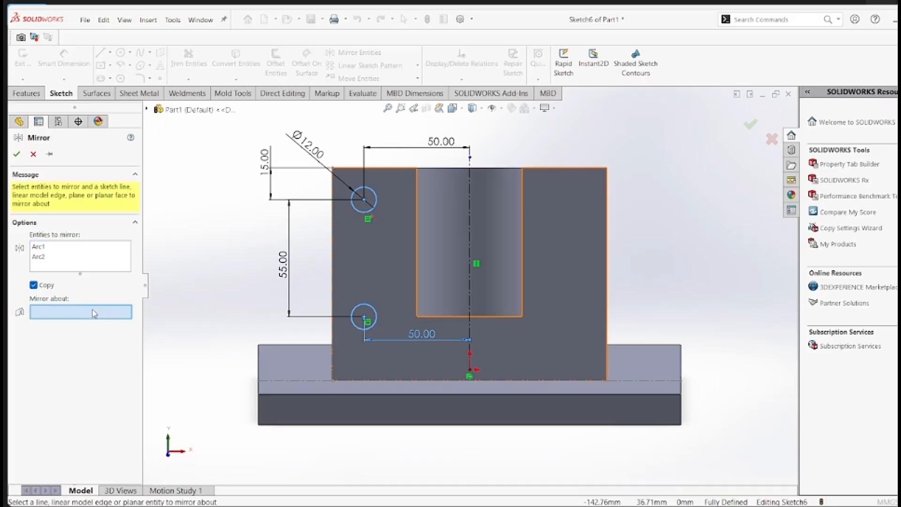
{"action": "left_click", "coordinate": [469, 218]}
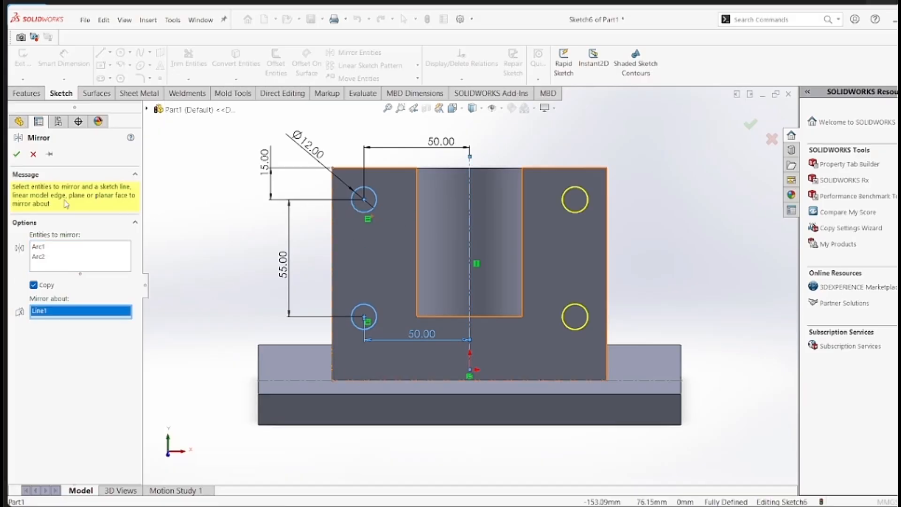
{"action": "left_click", "coordinate": [18, 155]}
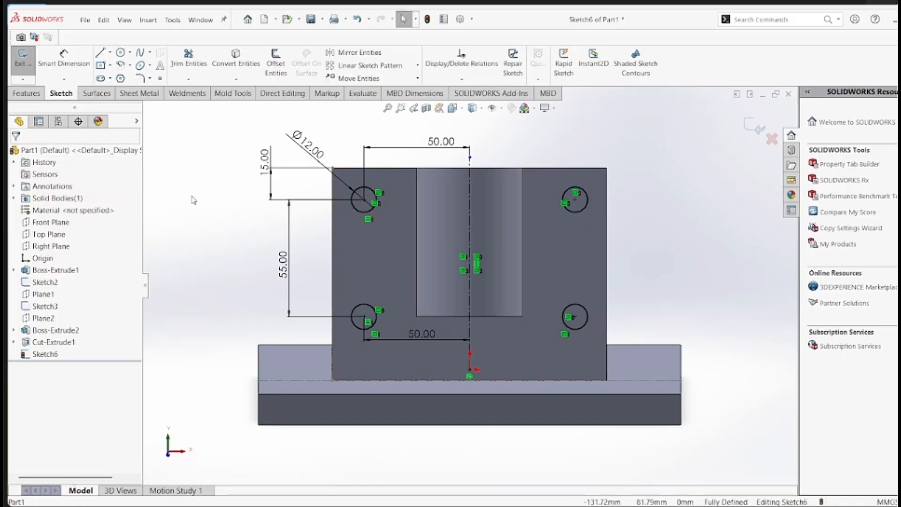
Step: Finish the hole sketch and extrude-cut the four circles through the inclined plate with the Up To Next end condition
{"action": "left_click", "coordinate": [751, 129]}
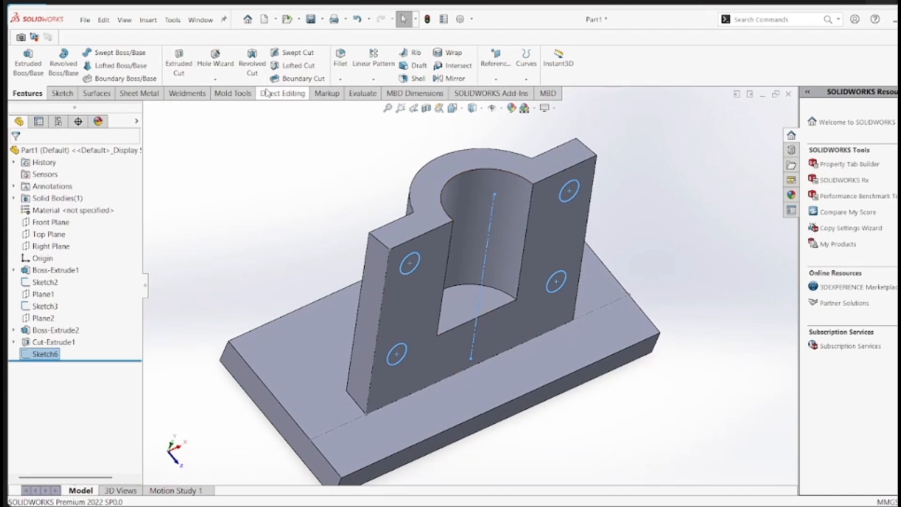
{"action": "left_click", "coordinate": [179, 63]}
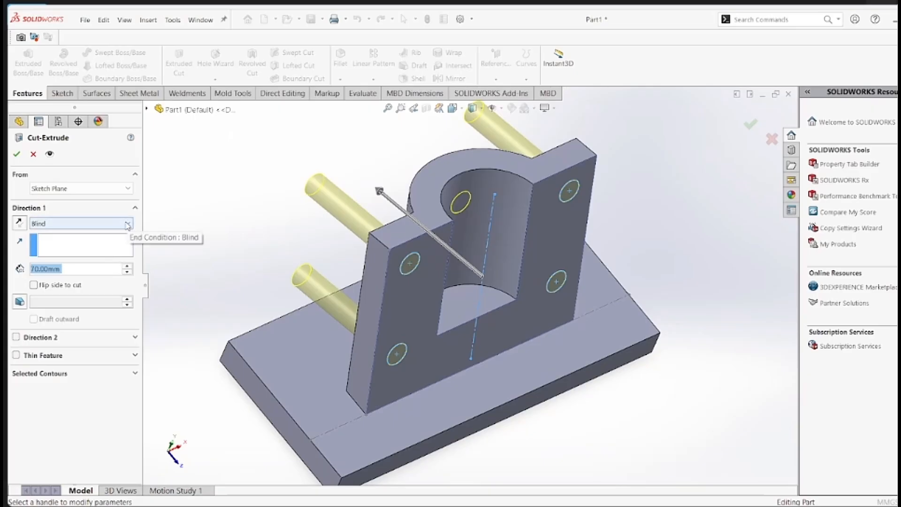
{"action": "left_click", "coordinate": [127, 224]}
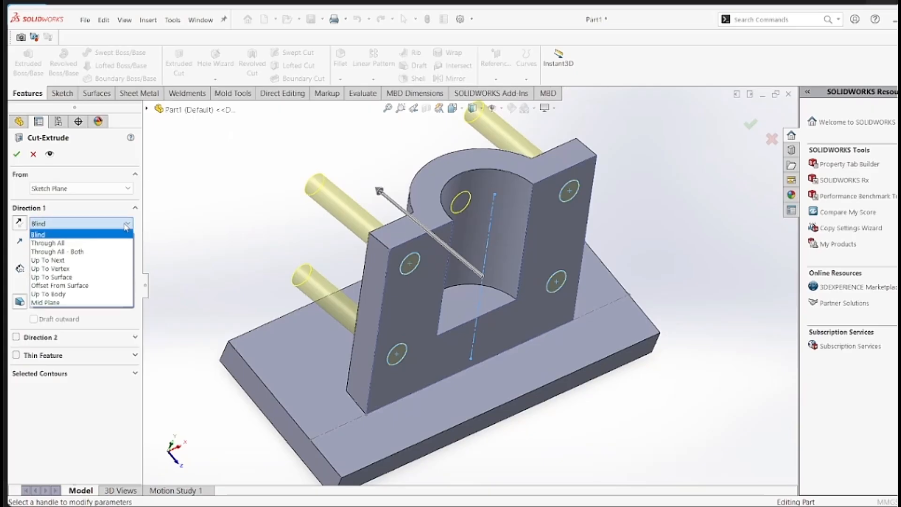
{"action": "left_click", "coordinate": [102, 260]}
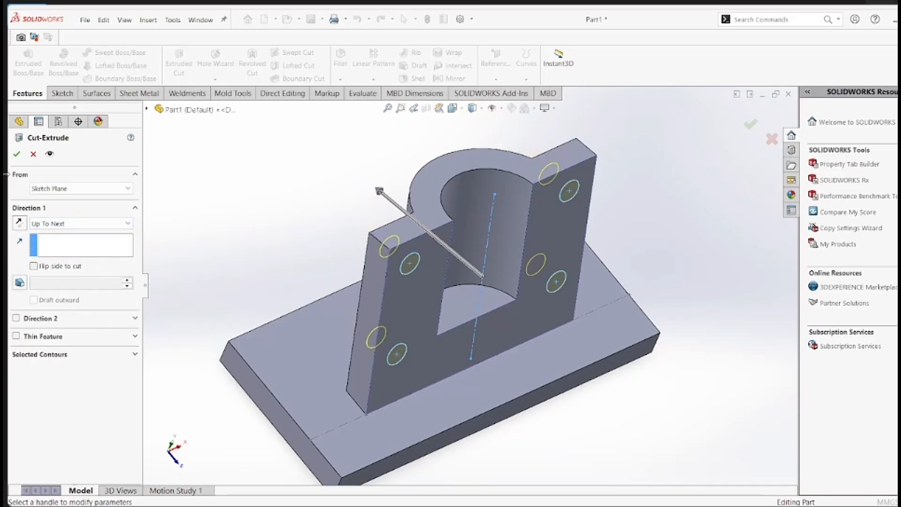
{"action": "left_click", "coordinate": [17, 155]}
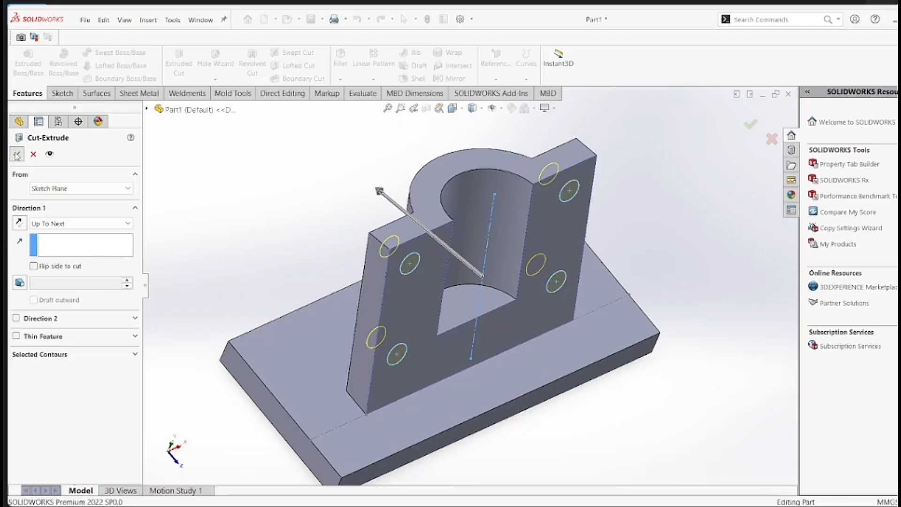
Step: Examine the four cut holes from several angles and check the part against the reference drawing
{"action": "middle_click_drag", "start_coordinate": [219, 219], "coordinate": [234, 269]}
{"action": "scroll", "coordinate": [282, 261], "scroll_direction": "up", "scroll_amount": 1}
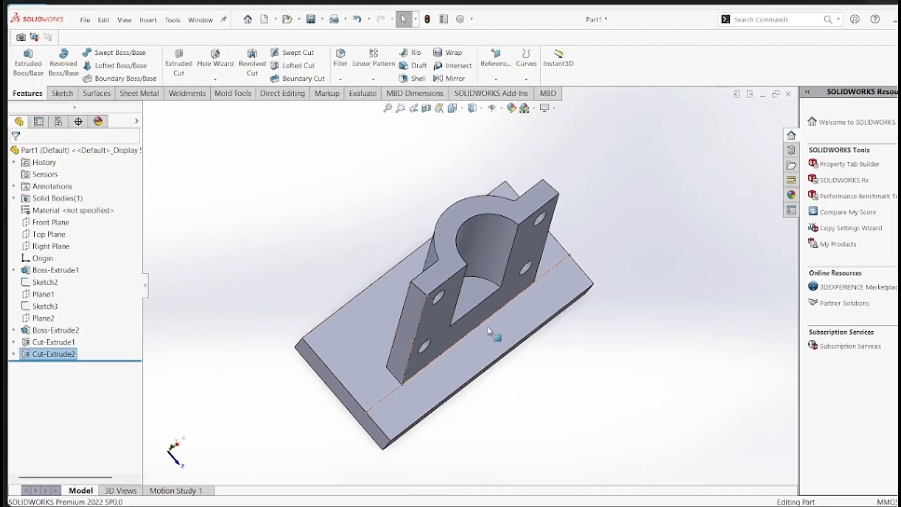
{"action": "middle_click_drag", "start_coordinate": [488, 327], "coordinate": [498, 238]}
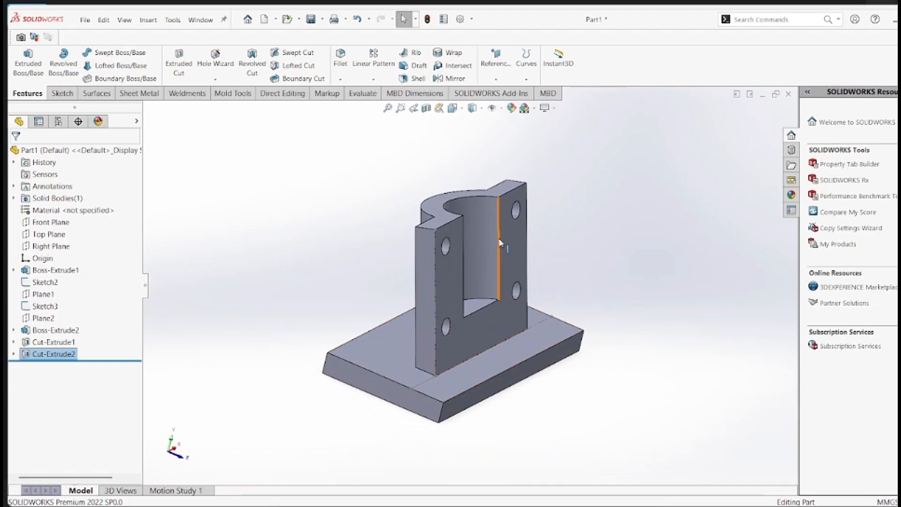
{"action": "key", "text": "space"}
{"action": "left_click", "coordinate": [691, 296]}
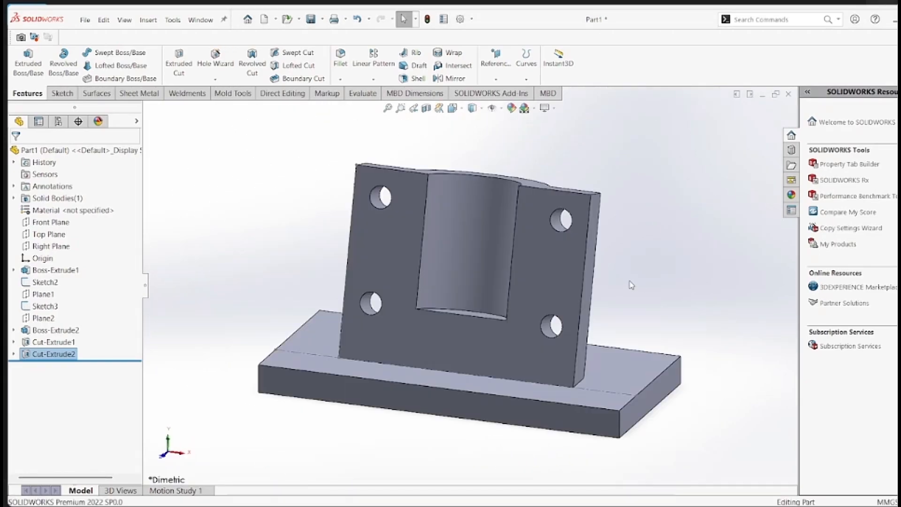
{"action": "key", "text": "ctrl+Left"}
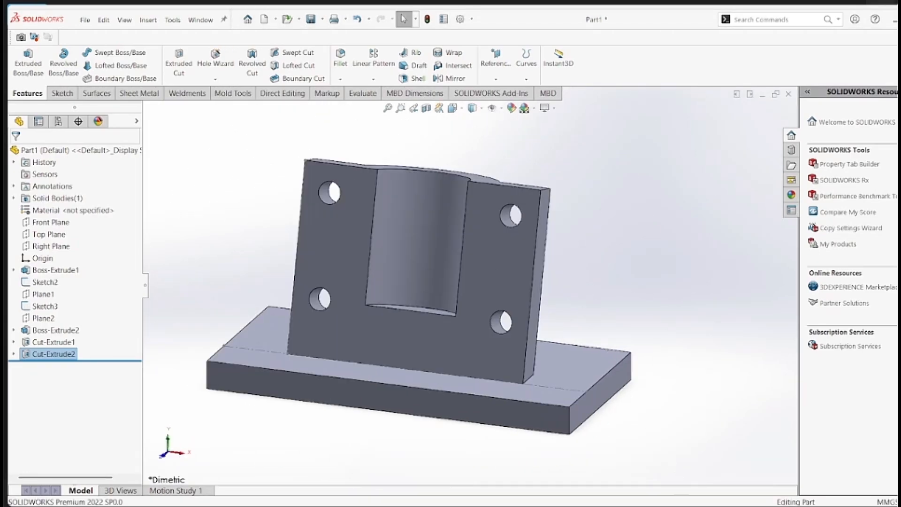
{"action": "key", "text": "alt+Tab"}
{"action": "key", "text": "alt+Tab"}
Step: Start a symmetric 10 mm fillet and select the four vertical corner edges of the base plate
{"action": "left_click", "coordinate": [341, 61]}
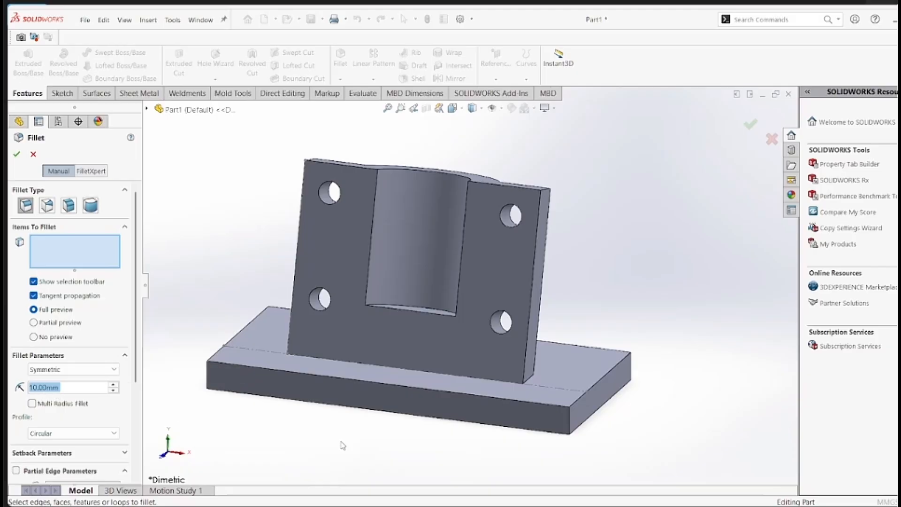
{"action": "left_click", "coordinate": [569, 423]}
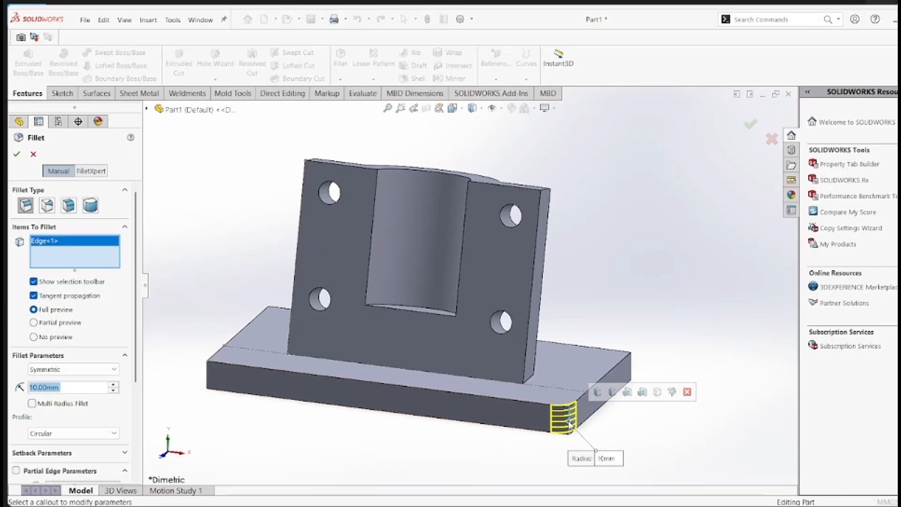
{"action": "left_click", "coordinate": [630, 369]}
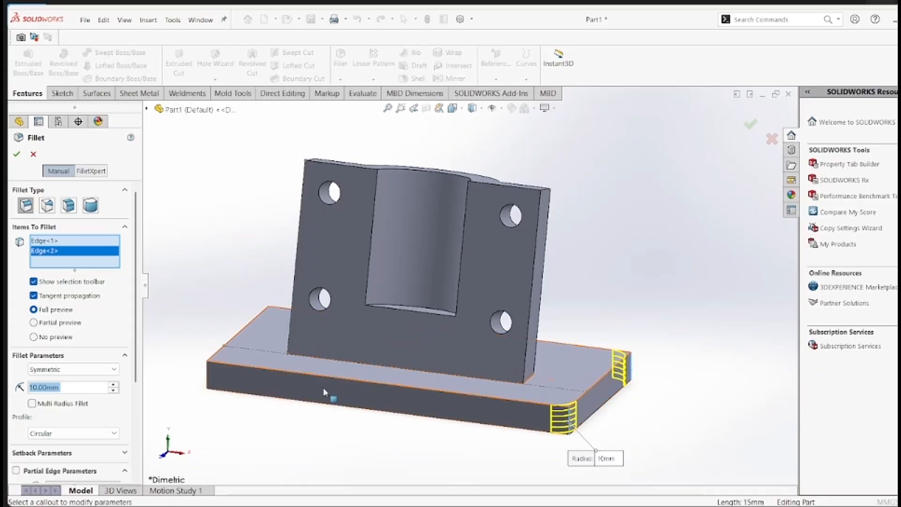
{"action": "left_click", "coordinate": [210, 375]}
{"action": "middle_click_drag", "start_coordinate": [211, 371], "coordinate": [260, 346]}
{"action": "left_click", "coordinate": [263, 339]}
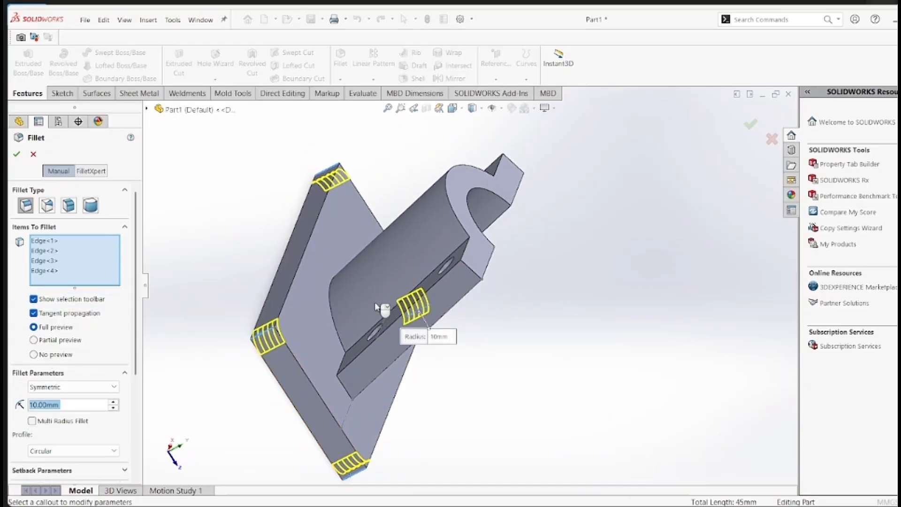
Step: Add the inclined plate's two upper corner edges to the 10 mm fillet and apply it
{"action": "left_click", "coordinate": [481, 284]}
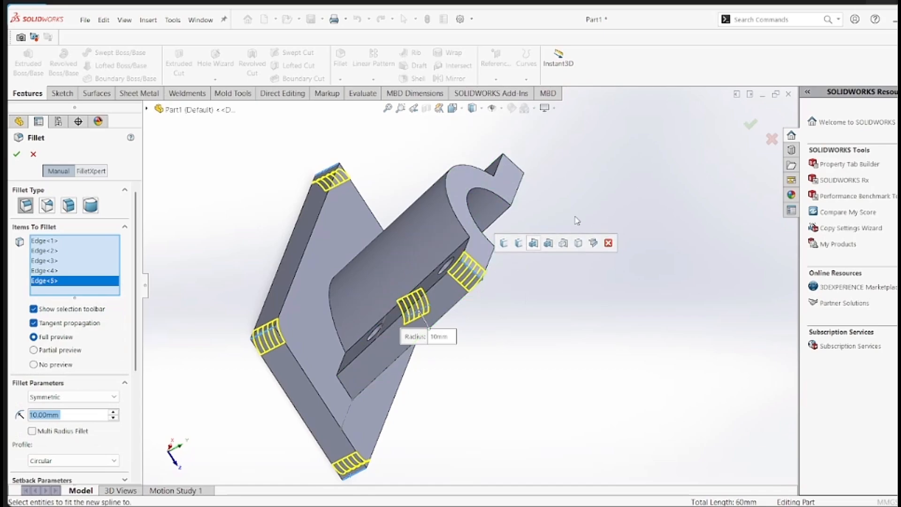
{"action": "middle_click_drag", "start_coordinate": [577, 221], "coordinate": [526, 192]}
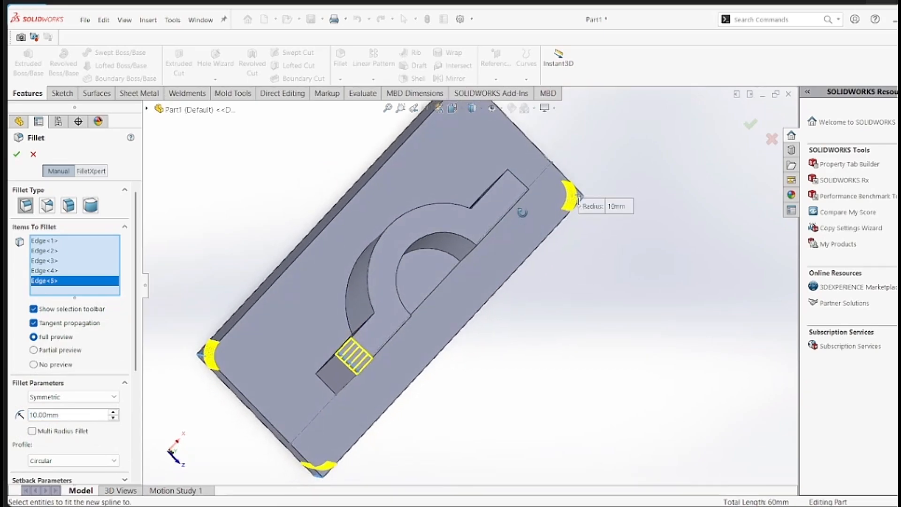
{"action": "left_click", "coordinate": [523, 184]}
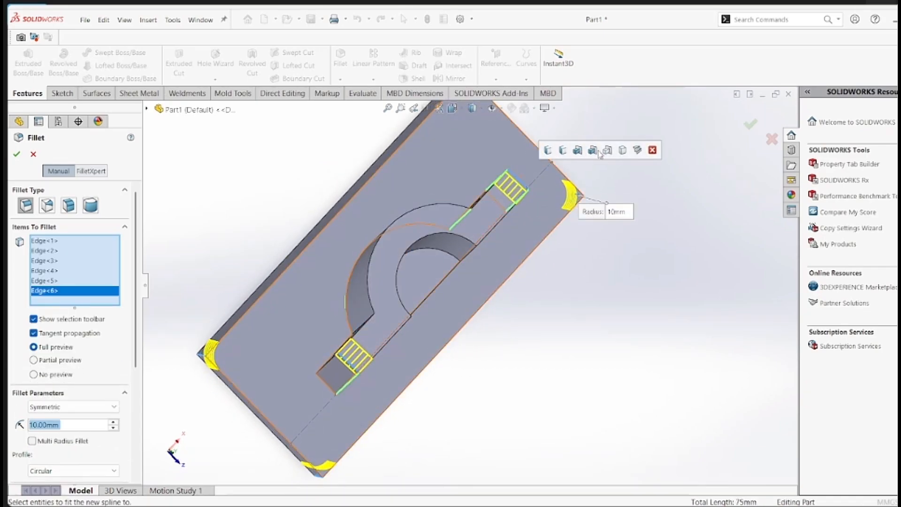
{"action": "middle_click_drag", "start_coordinate": [662, 189], "coordinate": [610, 244]}
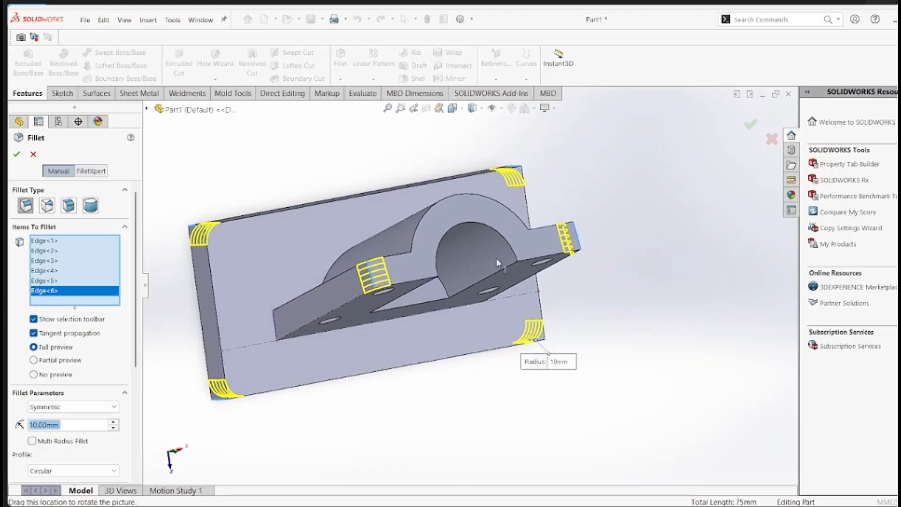
{"action": "left_click", "coordinate": [17, 155]}
Step: Examine the rounded corners and the back of the bracket from several angles
{"action": "middle_click_drag", "start_coordinate": [422, 328], "coordinate": [522, 389]}
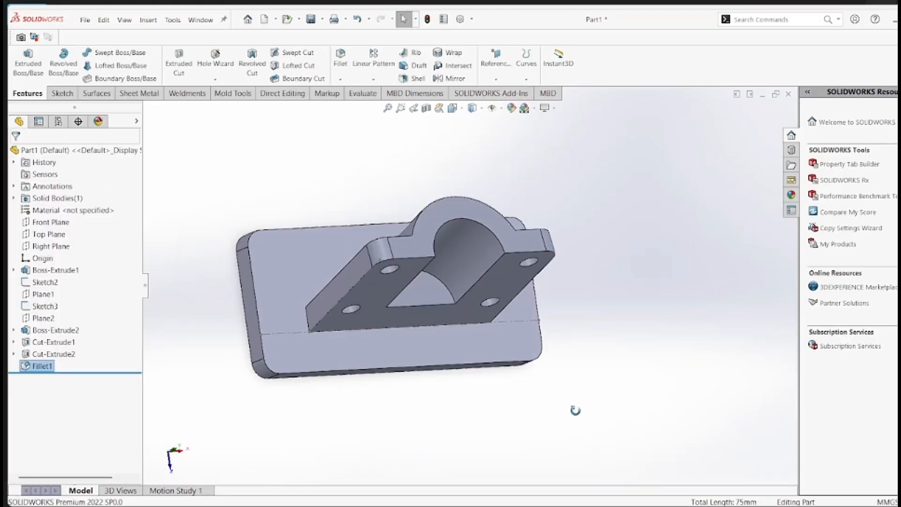
{"action": "middle_click_drag", "start_coordinate": [575, 410], "coordinate": [434, 378]}
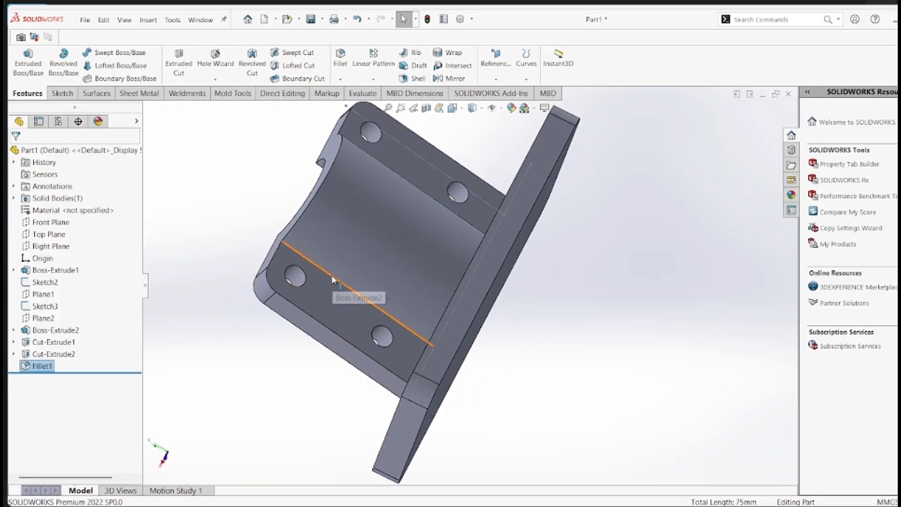
{"action": "middle_click_drag", "start_coordinate": [655, 346], "coordinate": [539, 274]}
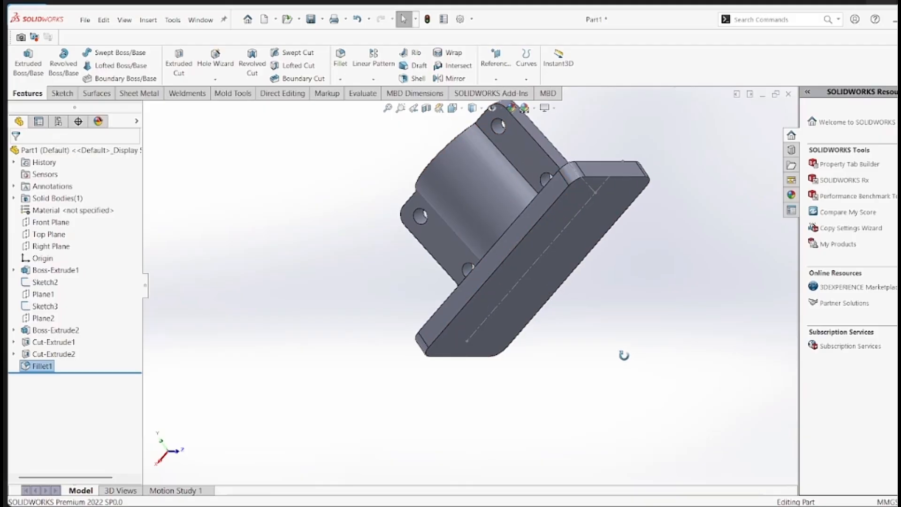
{"action": "middle_click_drag", "start_coordinate": [623, 356], "coordinate": [624, 394]}
{"action": "key", "text": "space"}
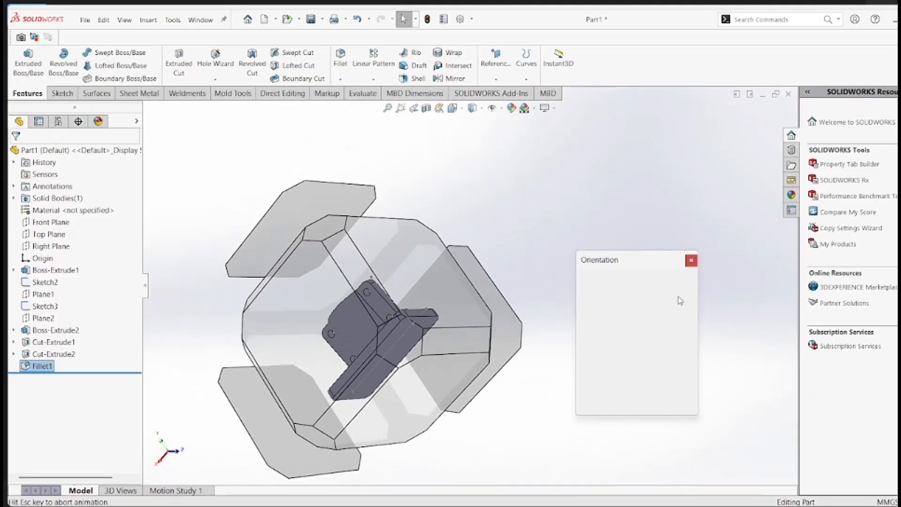
{"action": "left_click", "coordinate": [607, 302]}
{"action": "middle_click_drag", "start_coordinate": [667, 316], "coordinate": [493, 389]}
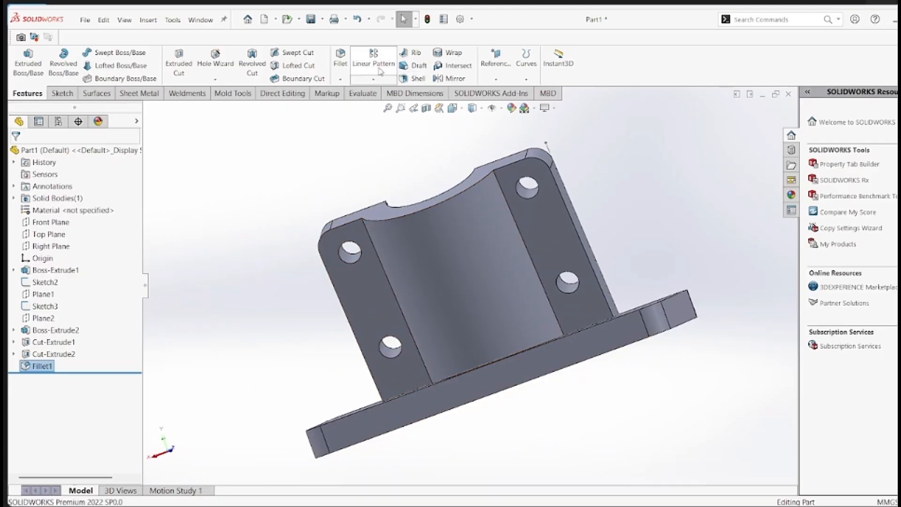
Step: Fillet the two long edges where the half-cylindrical boss meets the back of the inclined plate with a 5 mm radius
{"action": "left_click", "coordinate": [332, 73]}
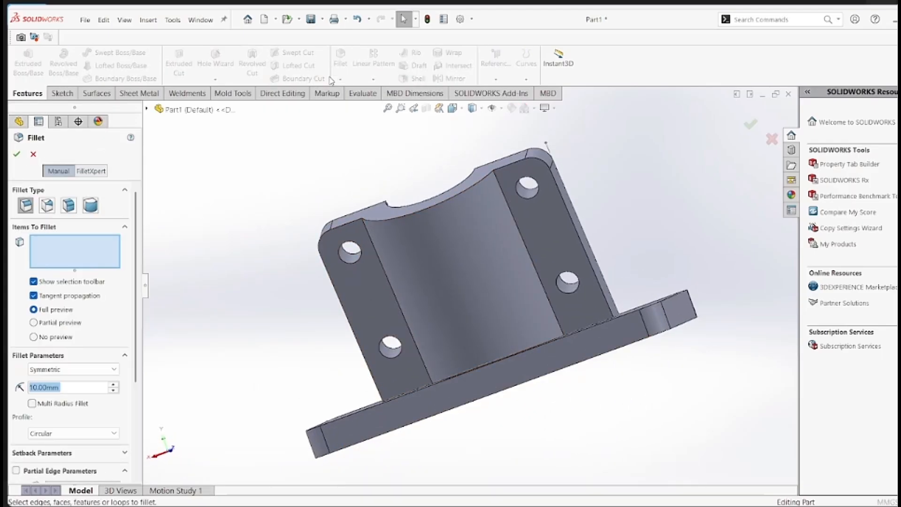
{"action": "left_click", "coordinate": [52, 387]}
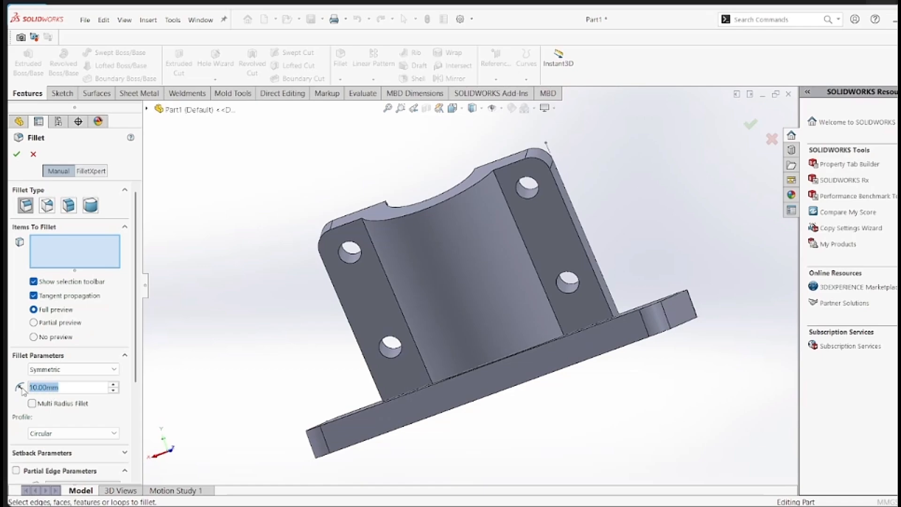
{"action": "type", "text": "5"}
{"action": "key", "text": "Return"}
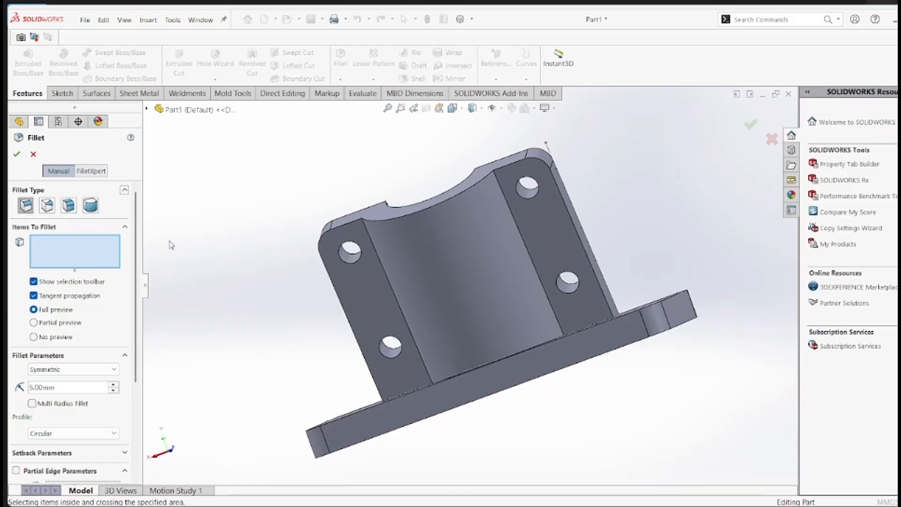
{"action": "middle_click_drag", "start_coordinate": [171, 245], "coordinate": [217, 262]}
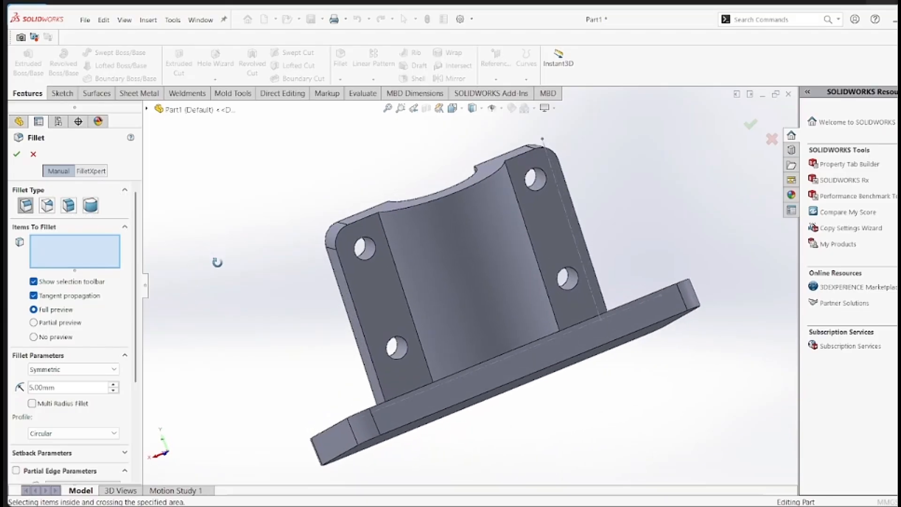
{"action": "left_click", "coordinate": [402, 287]}
{"action": "middle_click_drag", "start_coordinate": [713, 219], "coordinate": [610, 236]}
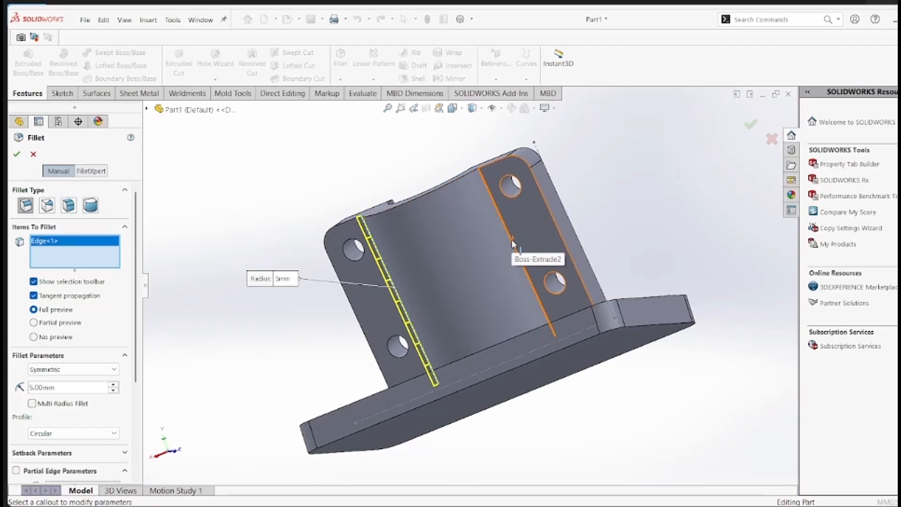
{"action": "left_click", "coordinate": [517, 253]}
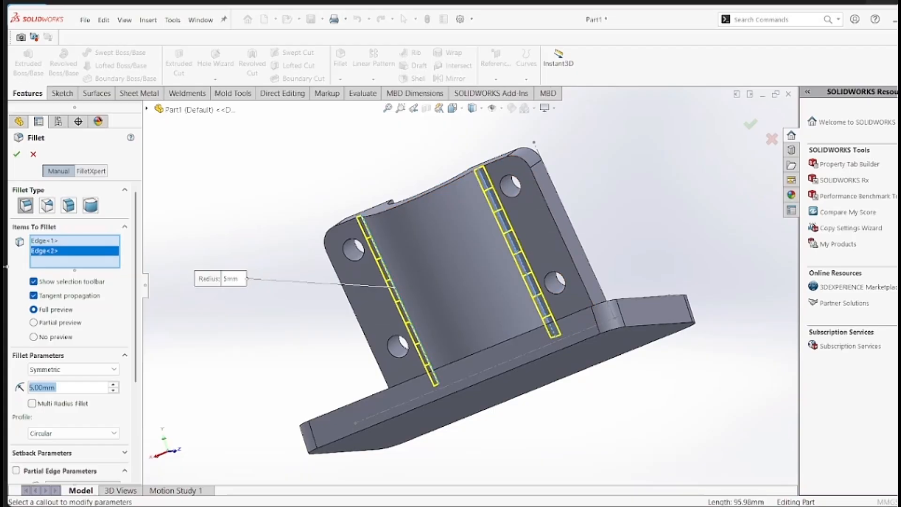
{"action": "left_click", "coordinate": [18, 154]}
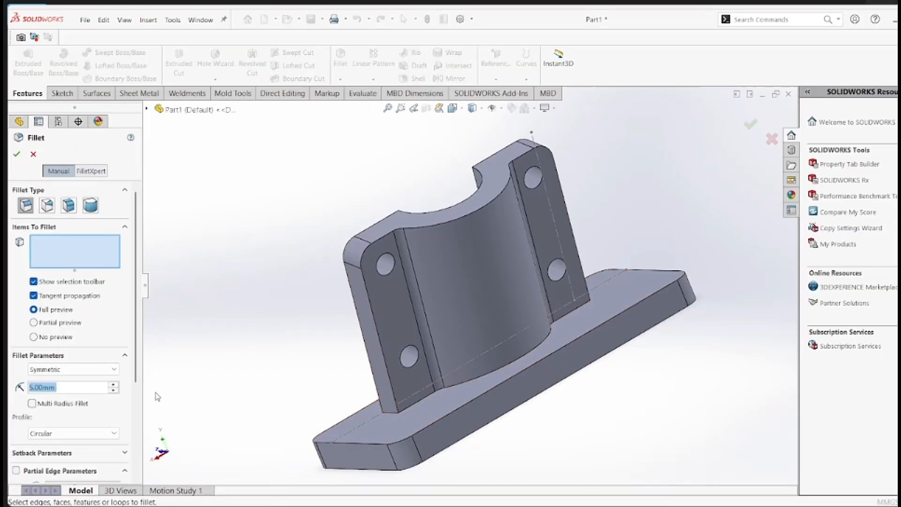
Step: Set the fillet radius to 1 mm and select the edges where the inclined plate's back and sides meet the base plate
{"action": "type", "text": "1"}
{"action": "key", "text": "Return"}
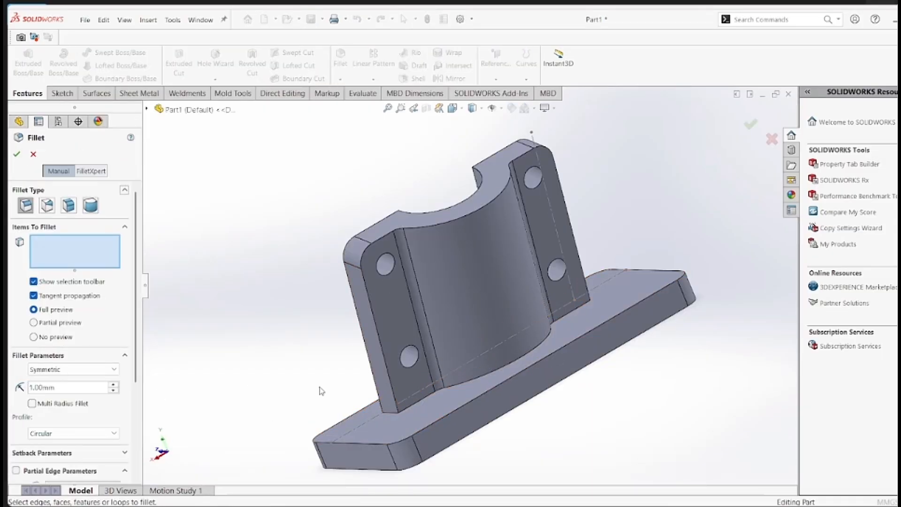
{"action": "left_click", "coordinate": [390, 413]}
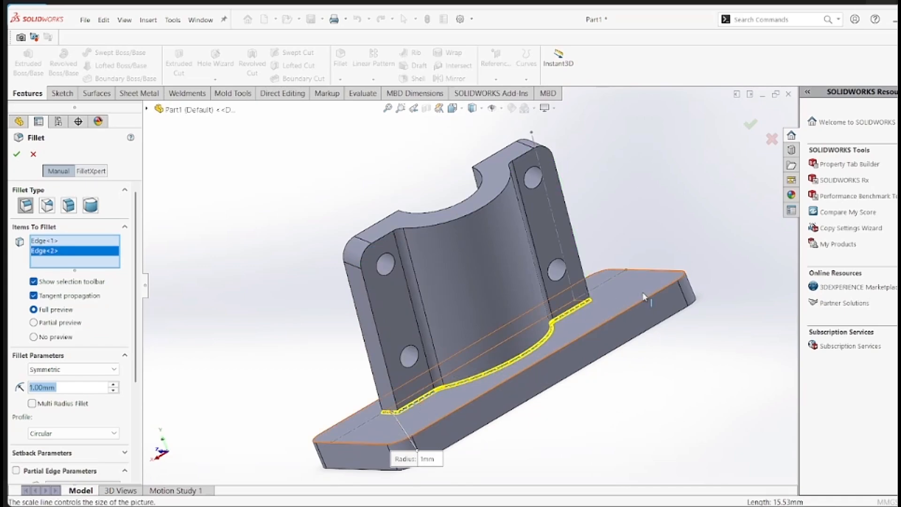
{"action": "middle_click_drag", "start_coordinate": [726, 384], "coordinate": [615, 345]}
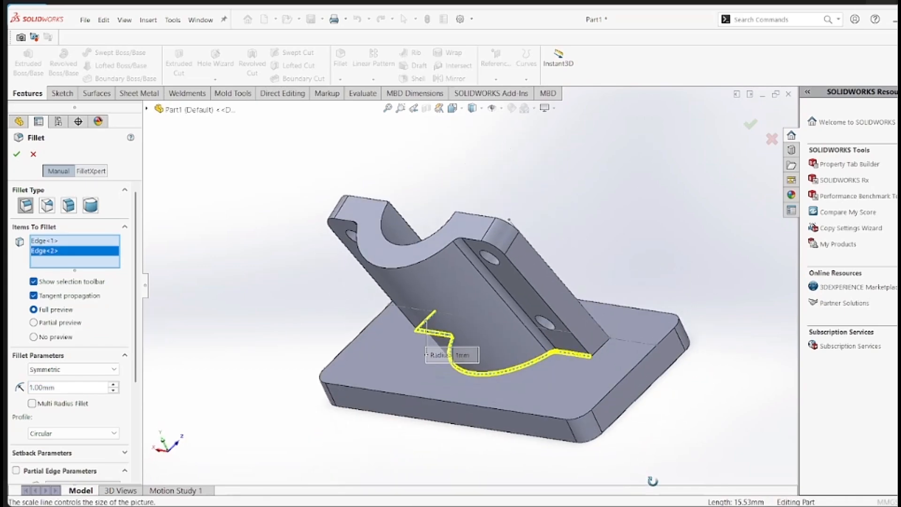
{"action": "left_click", "coordinate": [599, 349]}
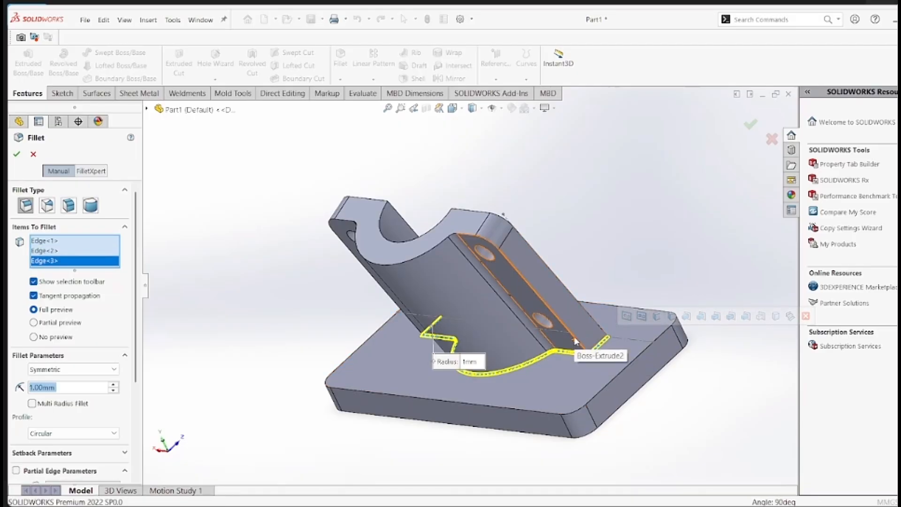
Step: Add the outer contour edges of the inclined plate's back face to the 1 mm fillet and apply it
{"action": "left_click", "coordinate": [576, 341]}
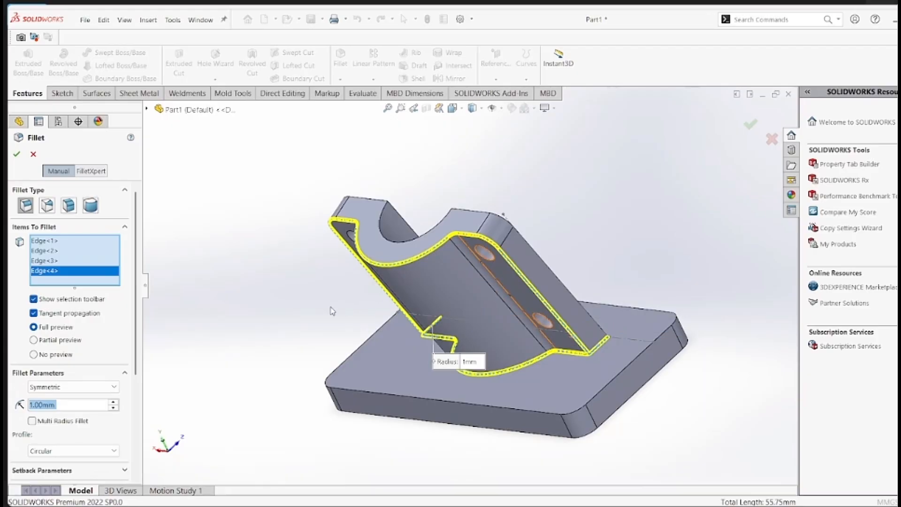
{"action": "middle_click_drag", "start_coordinate": [281, 302], "coordinate": [109, 204]}
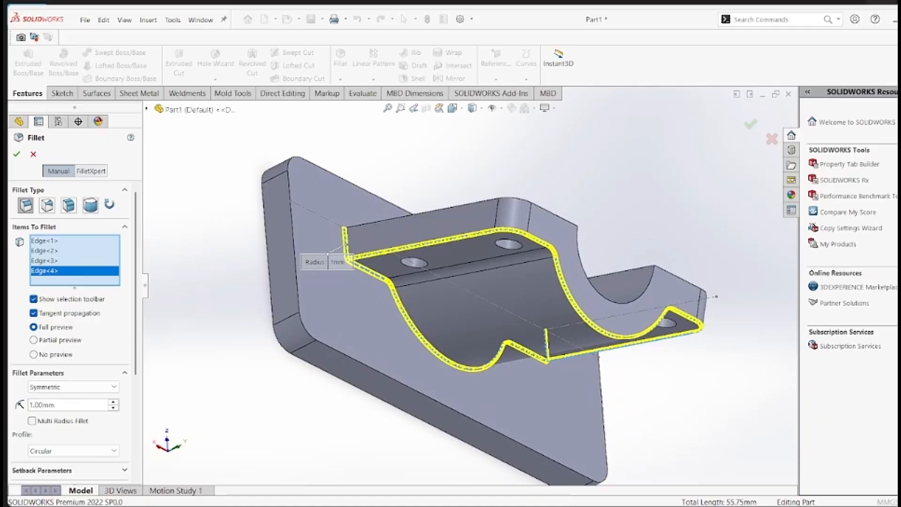
{"action": "left_click", "coordinate": [17, 153]}
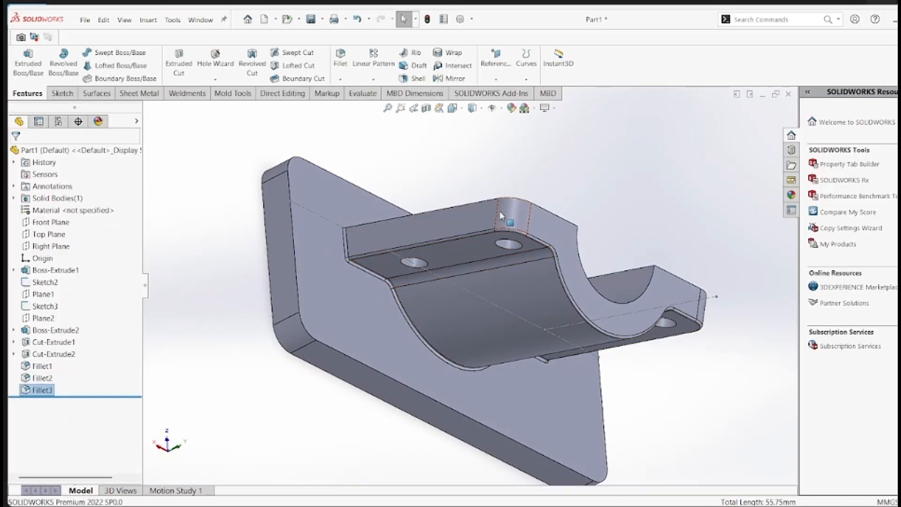
Step: Show the bracket in the dimetric view and give the selected last fillet a bright green appearance from the standard swatches
{"action": "middle_click_drag", "start_coordinate": [529, 209], "coordinate": [503, 252]}
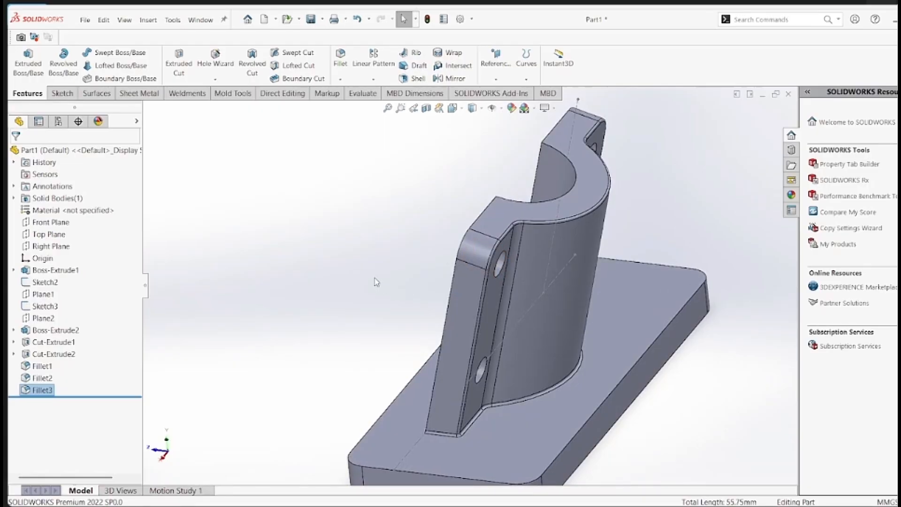
{"action": "key", "text": "space"}
{"action": "left_click", "coordinate": [682, 293]}
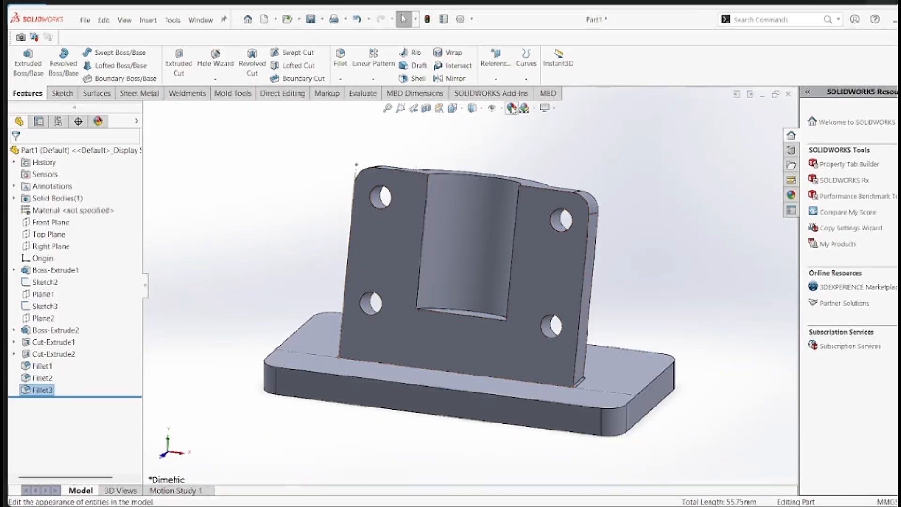
{"action": "left_click", "coordinate": [511, 108]}
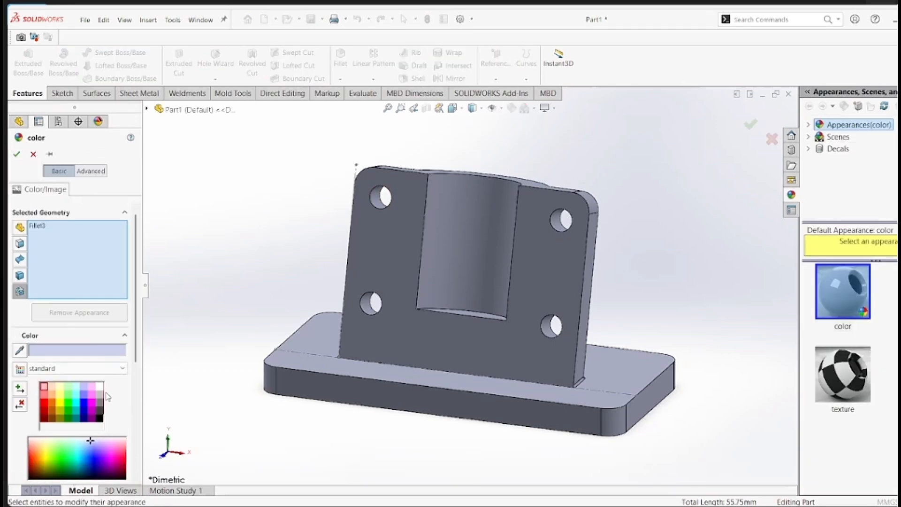
{"action": "left_click", "coordinate": [68, 405]}
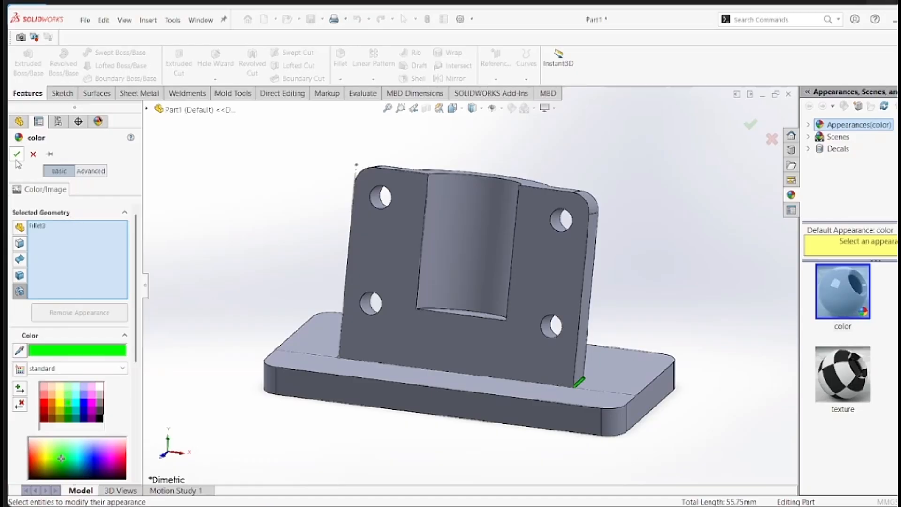
Step: Add the bracket's solid body to the appearance selection so the whole part is bright green, and apply the colour
{"action": "left_click", "coordinate": [147, 109]}
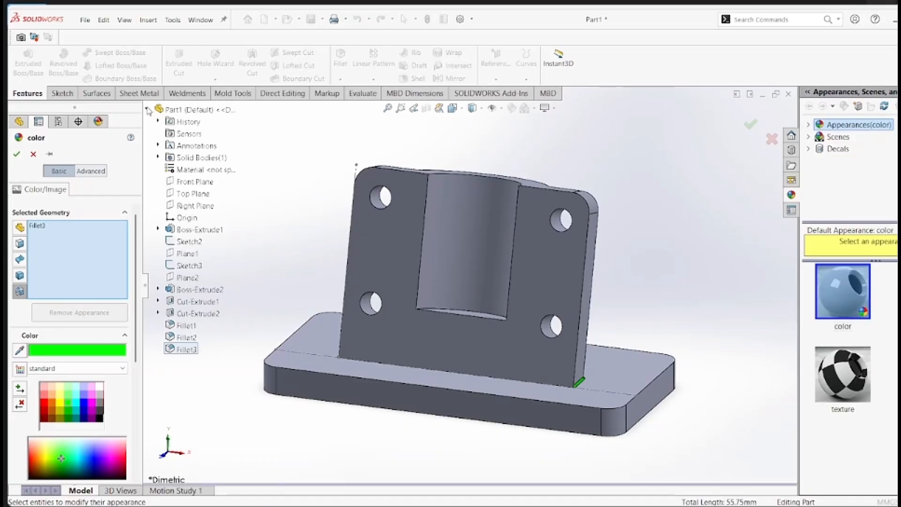
{"action": "left_click", "coordinate": [158, 157]}
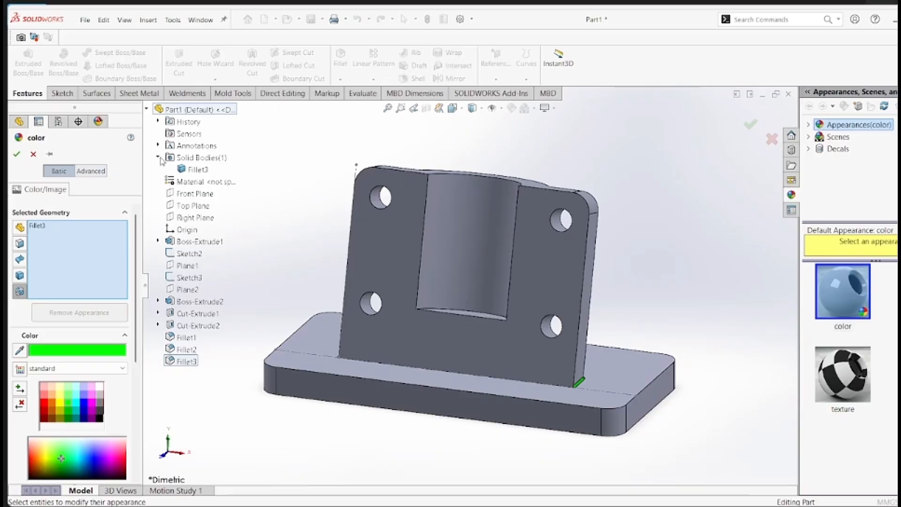
{"action": "left_click", "coordinate": [191, 169]}
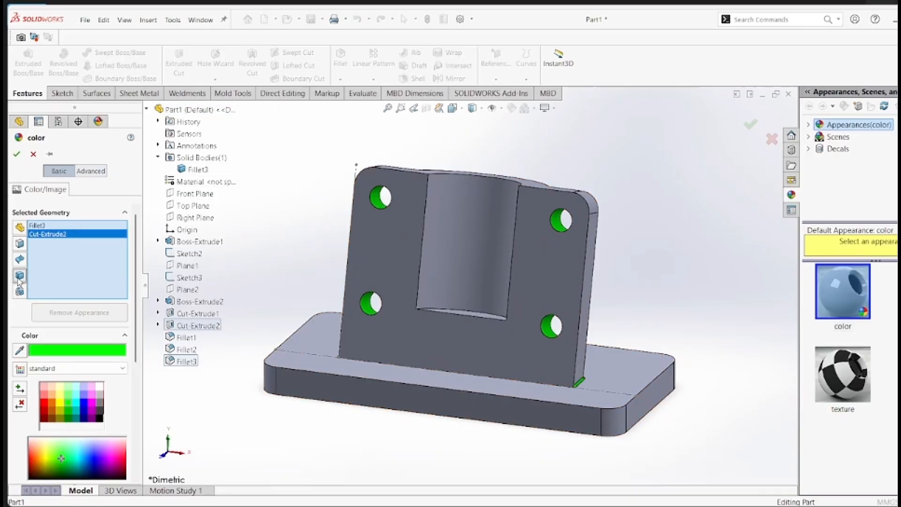
{"action": "left_click", "coordinate": [192, 169]}
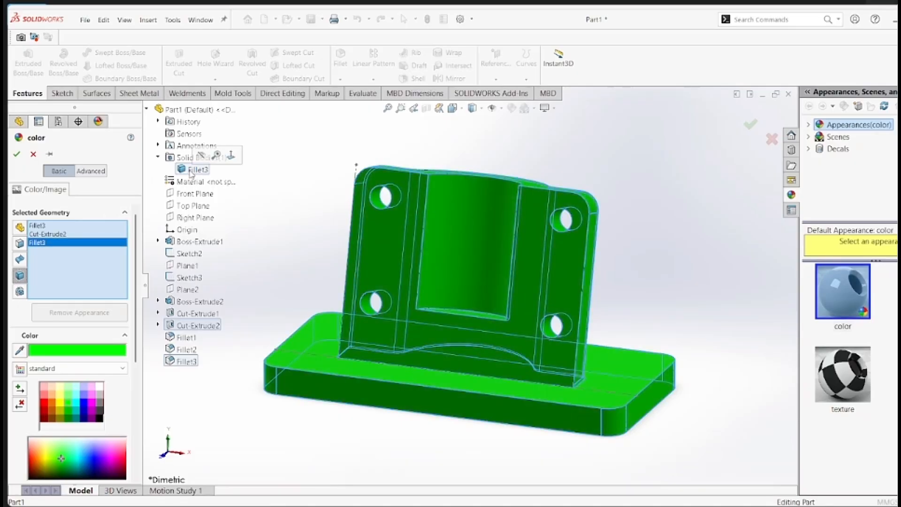
{"action": "left_click", "coordinate": [17, 155]}
{"action": "middle_click_drag", "start_coordinate": [547, 257], "coordinate": [469, 304]}
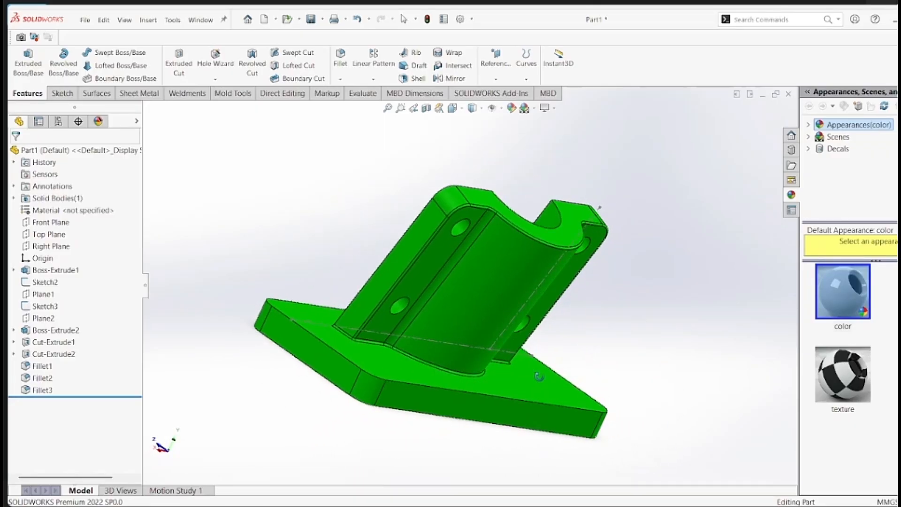